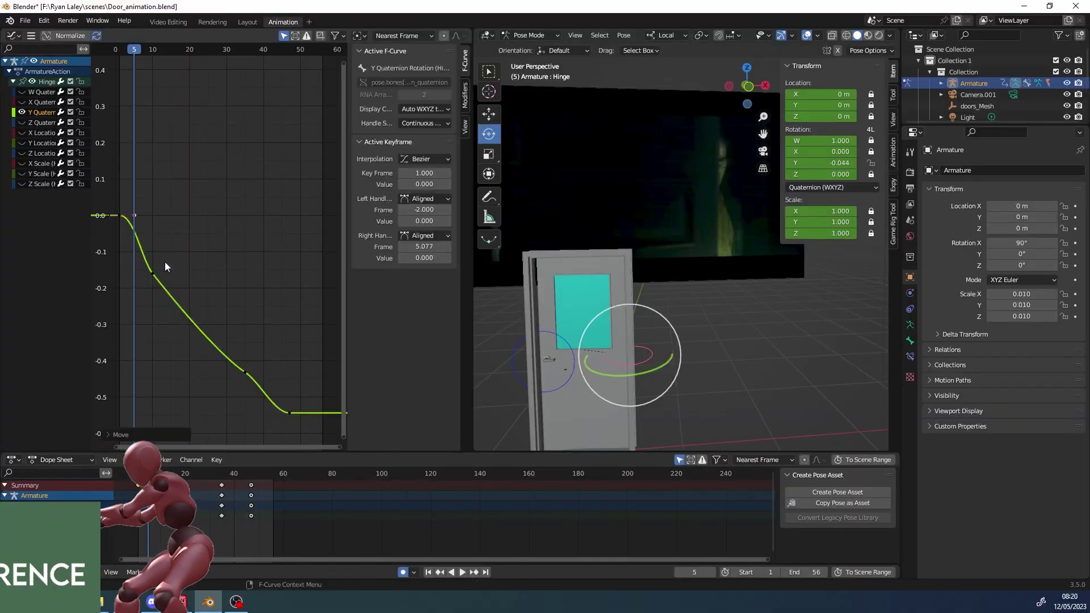
Step: Try to reshape the hinge's Y rotation curve by moving the handles of the frame 10 and frame 47 keyframes
left_click(165, 267)
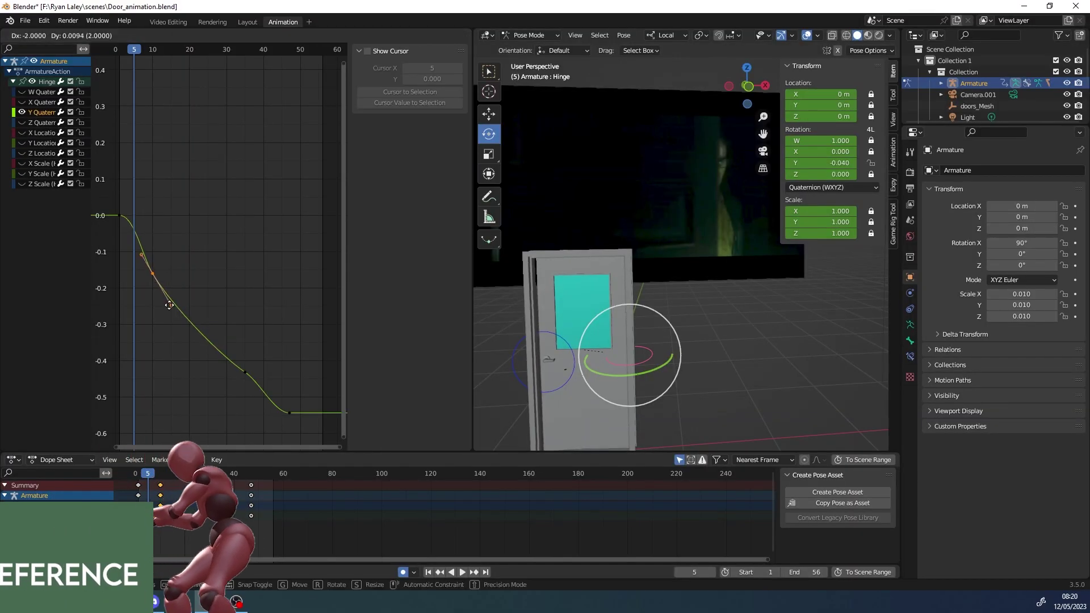
left_click(289, 413)
mouse_move(289, 413)
left_mouse_down()
mouse_move(278, 383)
mouse_move(283, 408)
mouse_move(292, 377)
mouse_move(295, 404)
left_mouse_up()
key("Escape")
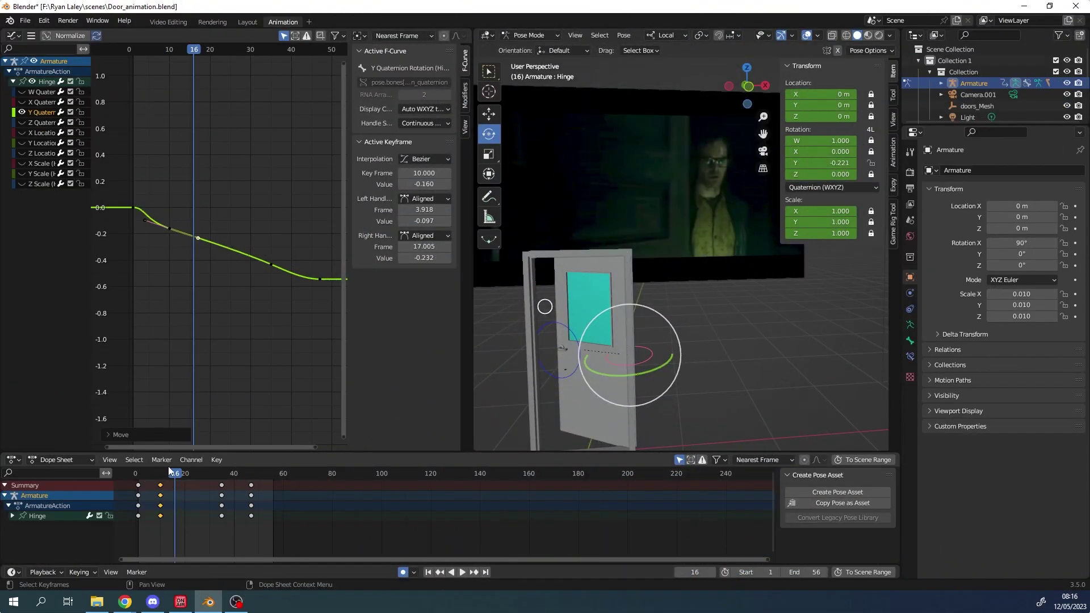
Step: Set both handles of the frame 10 keyframe to Free and raise them above the keyframe, to values of about -0.02
left_click_drag(209, 199, 159, 245)
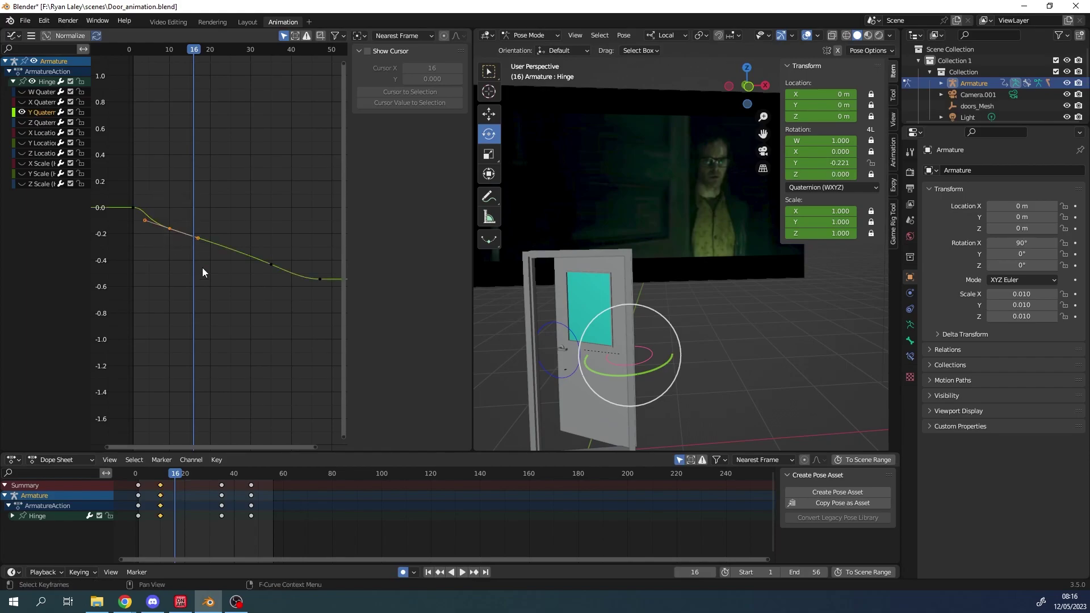
left_click(168, 228)
left_click(432, 198)
left_click(435, 212)
left_click(426, 235)
left_click(423, 248)
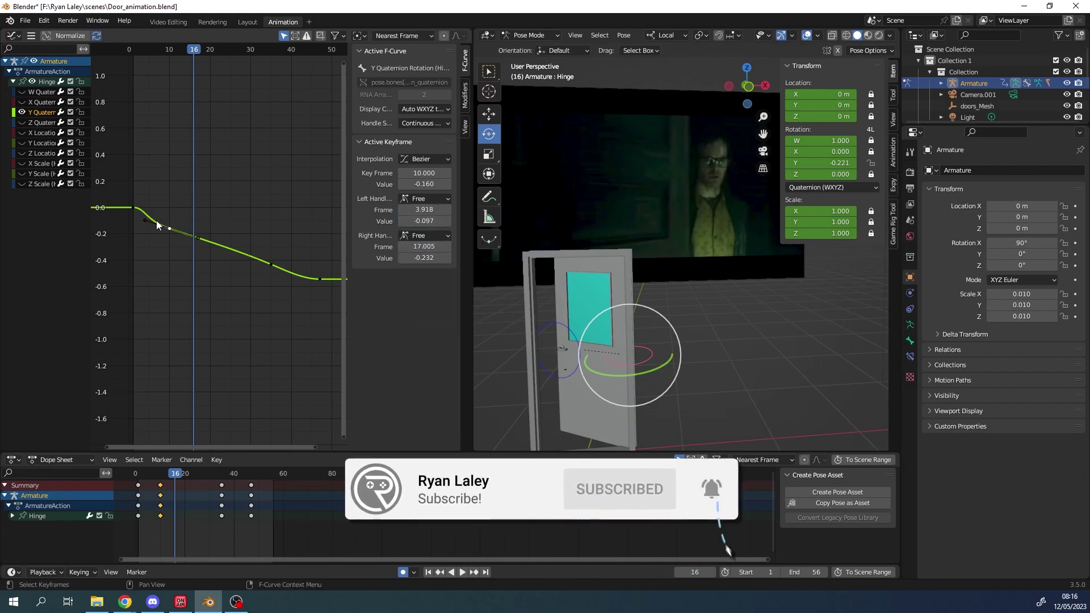
left_click_drag(147, 221, 177, 211)
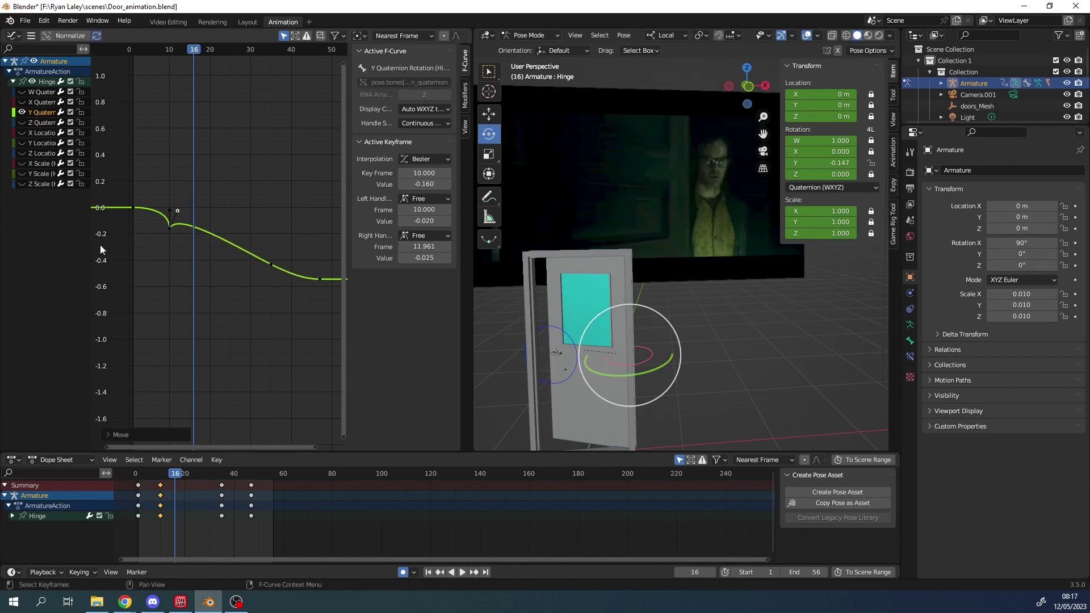
Step: Set both handles of the frame 35 keyframe to Free and raise them above the keyframe for a bounce
left_click(271, 262)
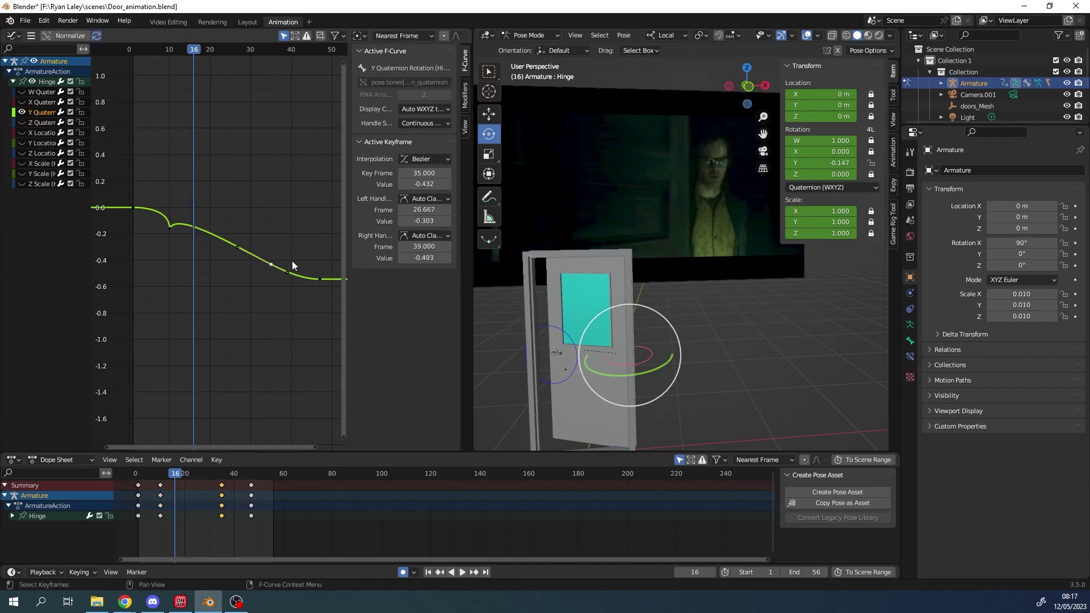
left_click(445, 197)
left_click(432, 211)
left_click(431, 235)
left_click(441, 249)
left_click_drag(235, 253, 275, 232)
left_click_drag(289, 276, 294, 238)
Step: Set both handles of the frame 47 keyframe to Free and raise them to values of about -0.34 and -0.41
left_click(321, 279)
left_click(447, 200)
left_click(444, 212)
left_click(447, 235)
left_click(445, 248)
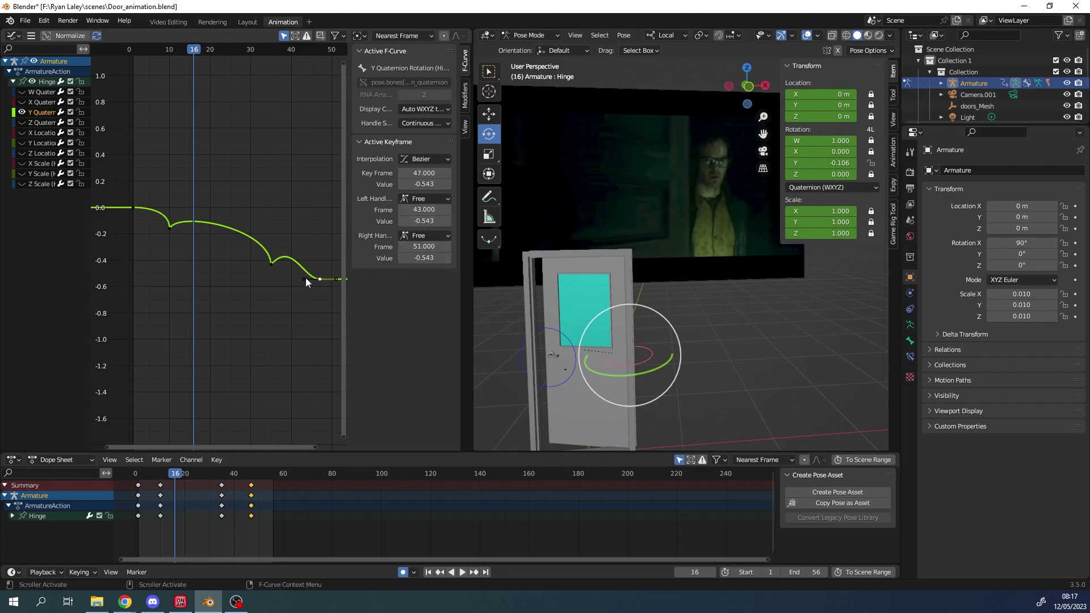
left_click_drag(303, 279, 330, 259)
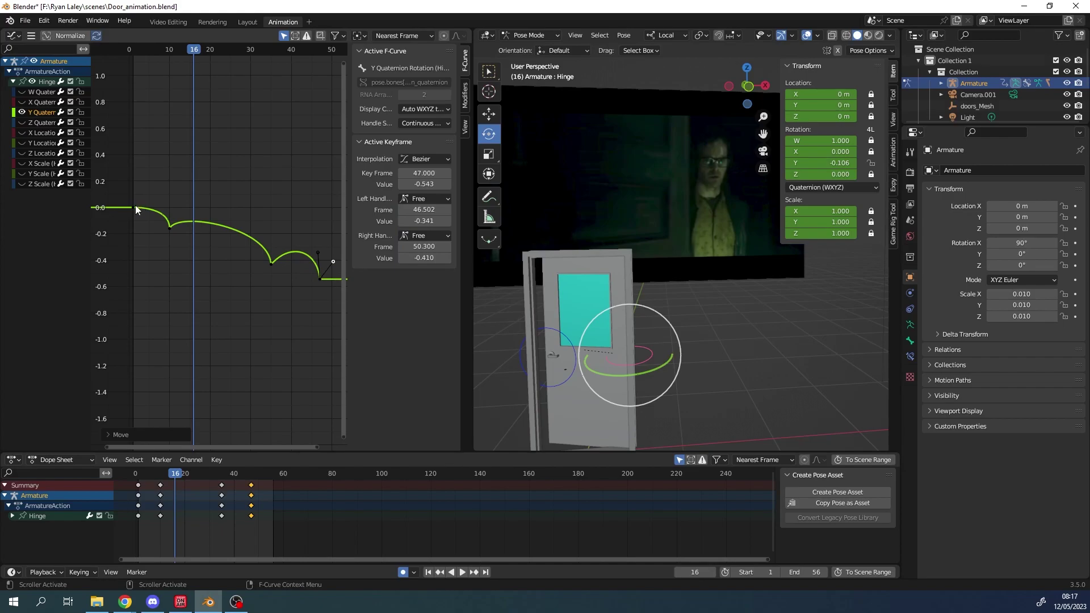
Step: Lift the right handle of the frame 1 keyframe to about frame 8, value 0.034, and preview the animation from frame 1
left_click(135, 206)
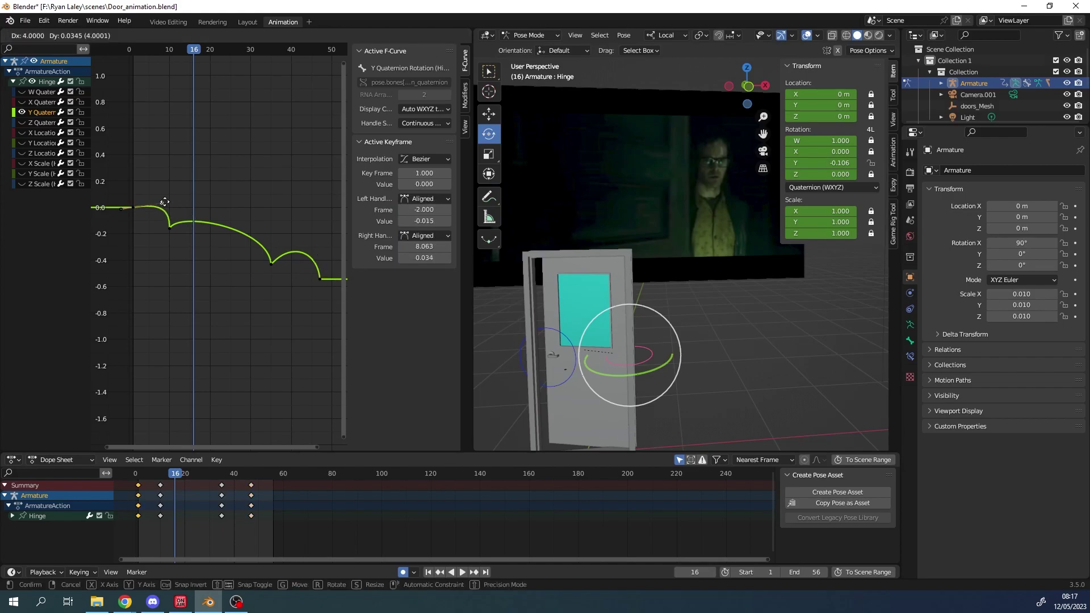
left_click(192, 191)
left_click_drag(179, 479, 141, 472)
key("space")
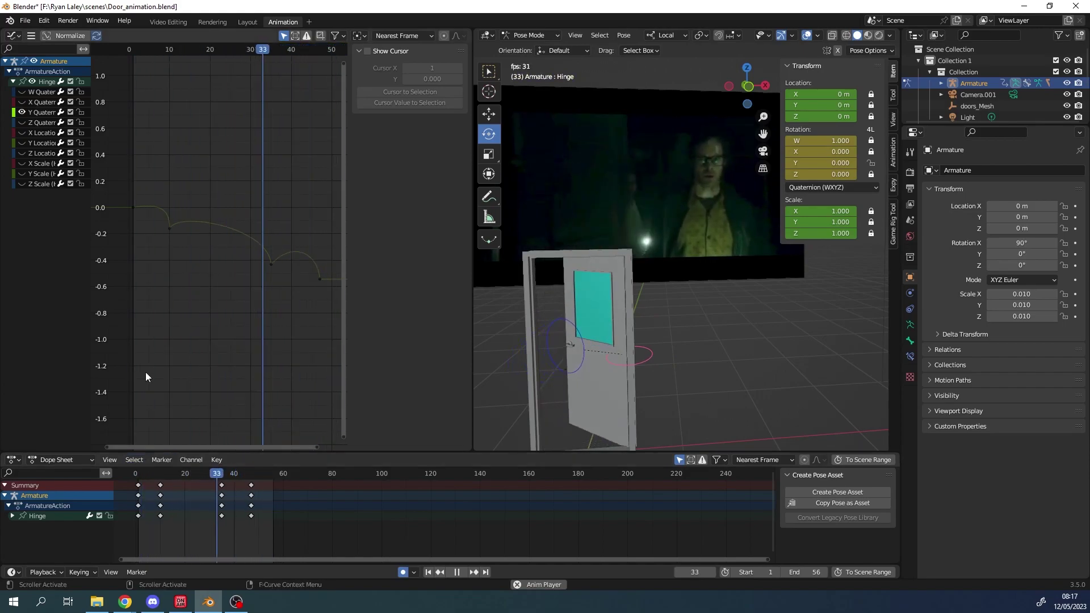
key("space")
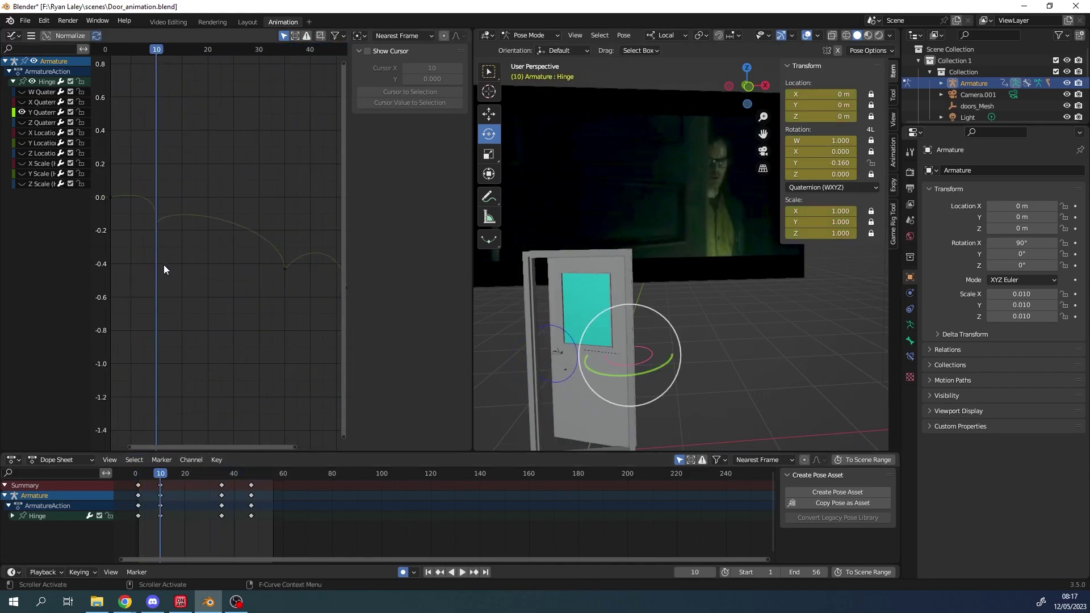
Step: Step back and forth through frames 2 to 11 to examine the door's movement around the frame 10 keyframe
middle_click_drag(175, 243, 95, 265, "ctrl")
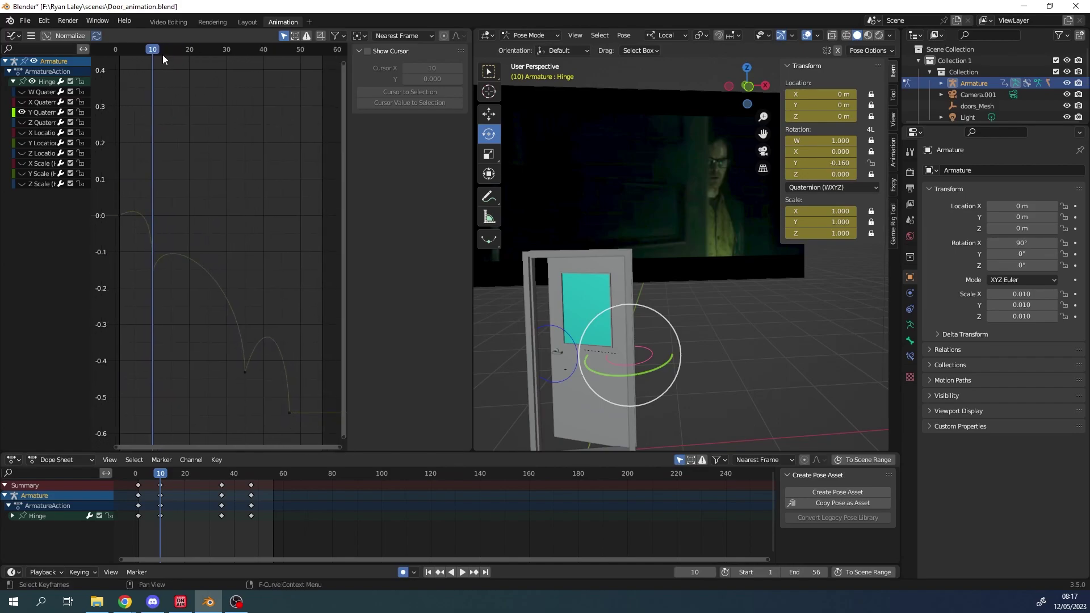
key("Left")
key("Left")
key("Left")
key("Left")
key("Left")
key("Left")
key("Left")
key("Left")
key("Right")
key("Right")
key("Right")
key("Right")
key("Right")
key("Right")
key("Right")
key("Right")
key("Right")
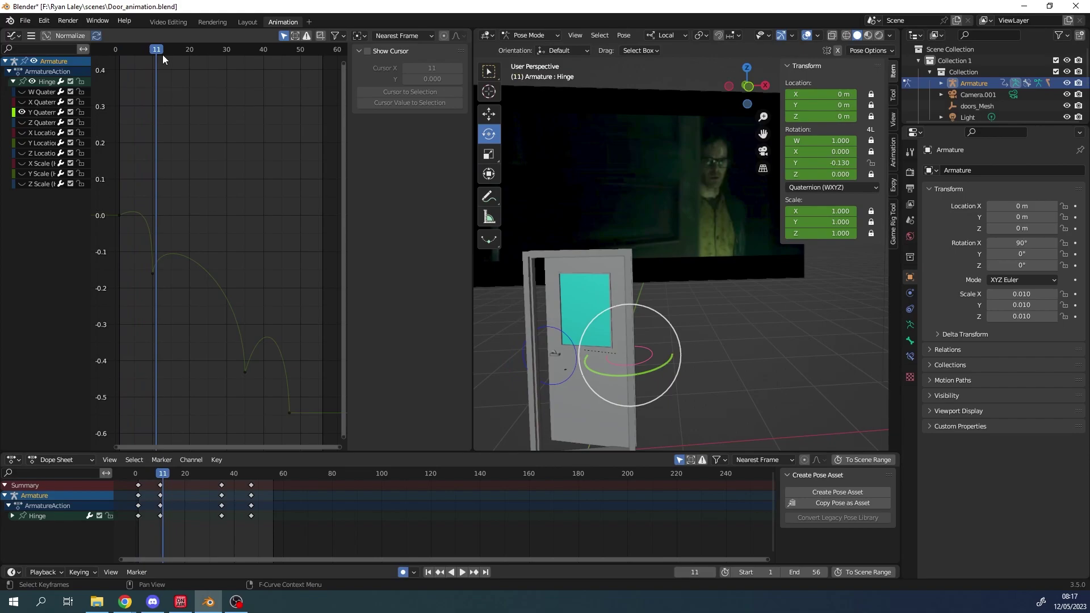
key("Left")
key("Left")
key("Left")
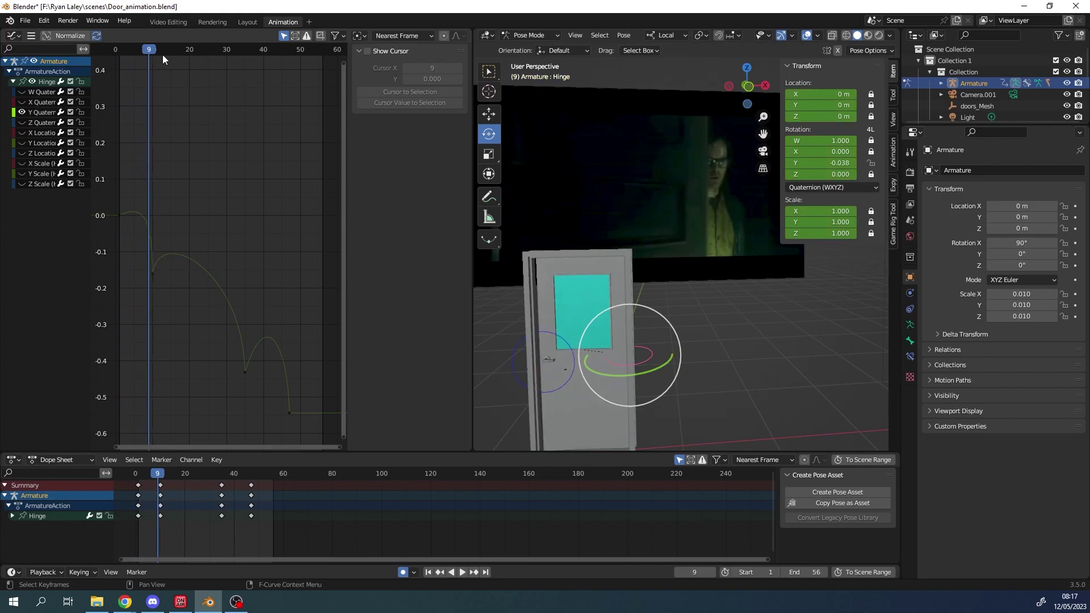
key("Left")
key("Left")
key("Left")
key("Left")
key("Left")
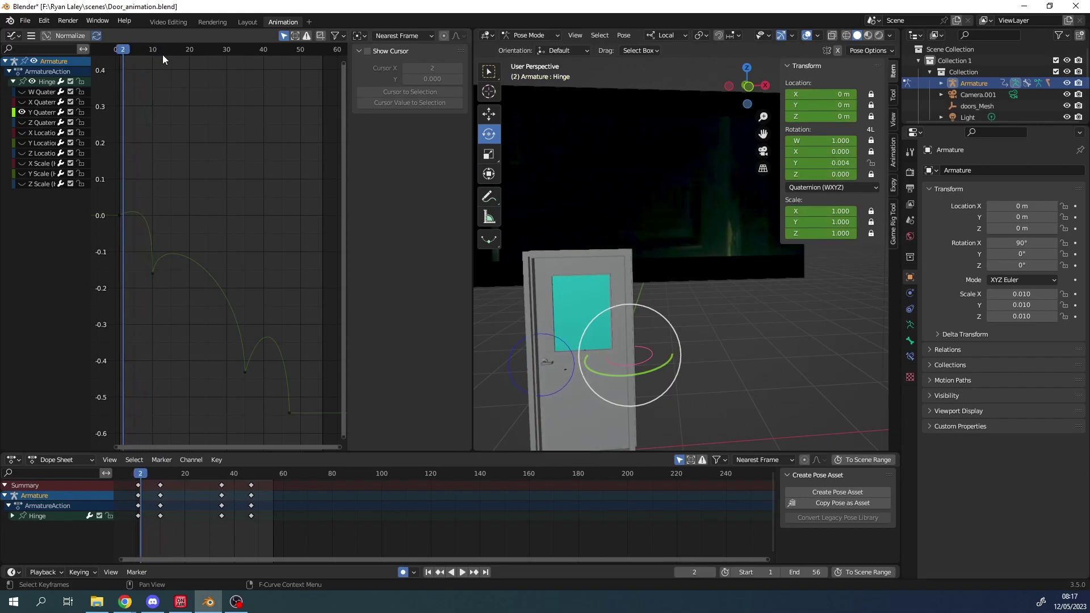
Step: Step forward from frame 2 to about frame 46 to examine the door's rotation against the curve's remaining bounces
key("Right")
key("Right")
key("Right")
key("Right")
key("Right")
key("Right")
key("Right")
key("Right")
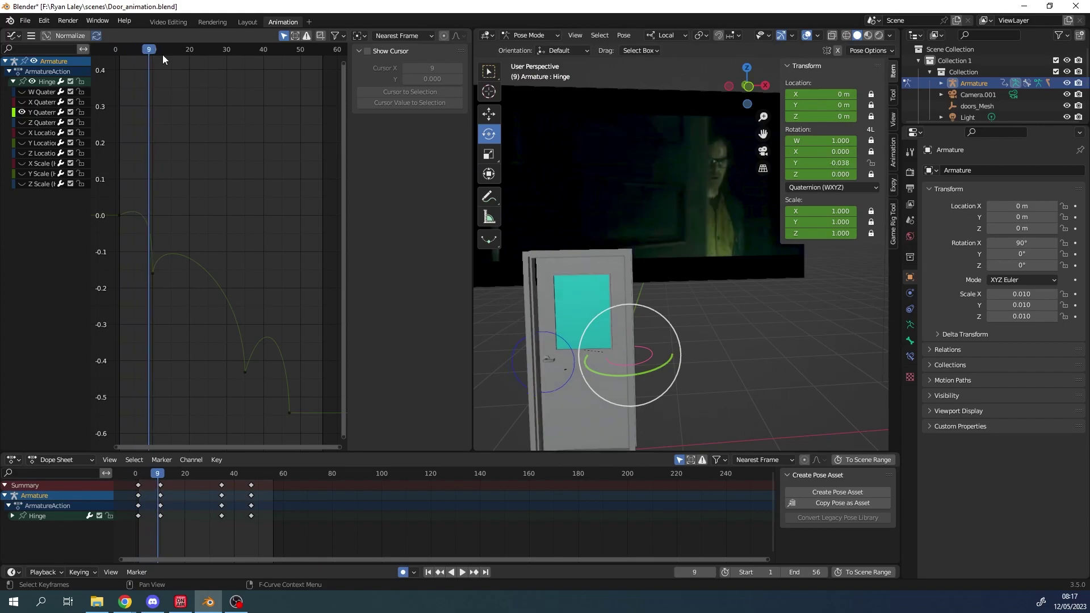
key("Right")
key("Right")
key("Right")
key("Right")
key("Right")
key("Right")
key("Right")
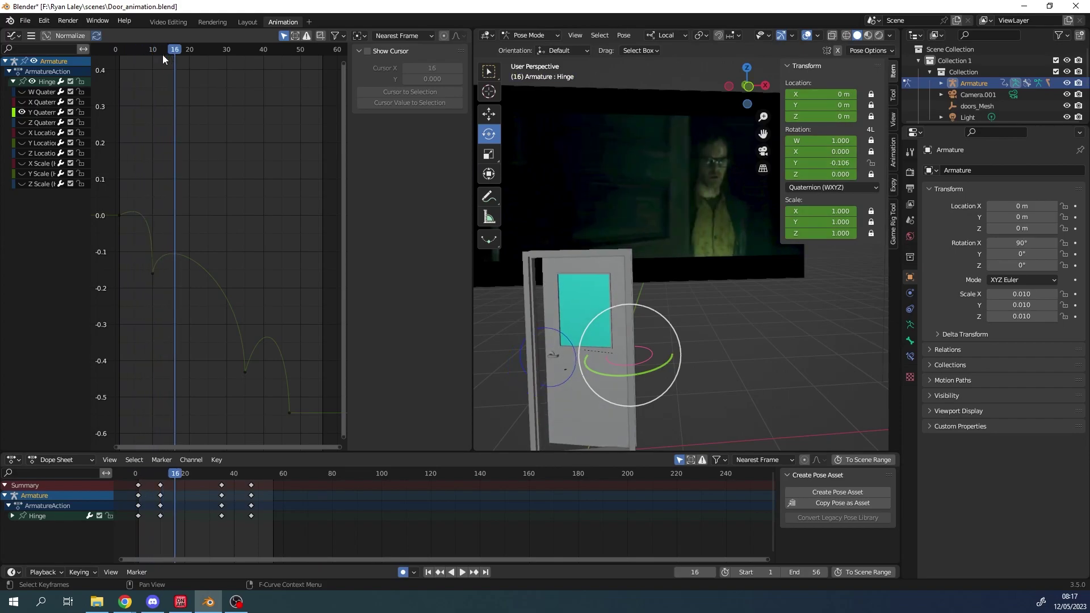
key("Right")
key("Right")
key("Right")
key("Right")
key("Right")
key("Right")
key("Right")
key("Right")
key("Right")
key("Right")
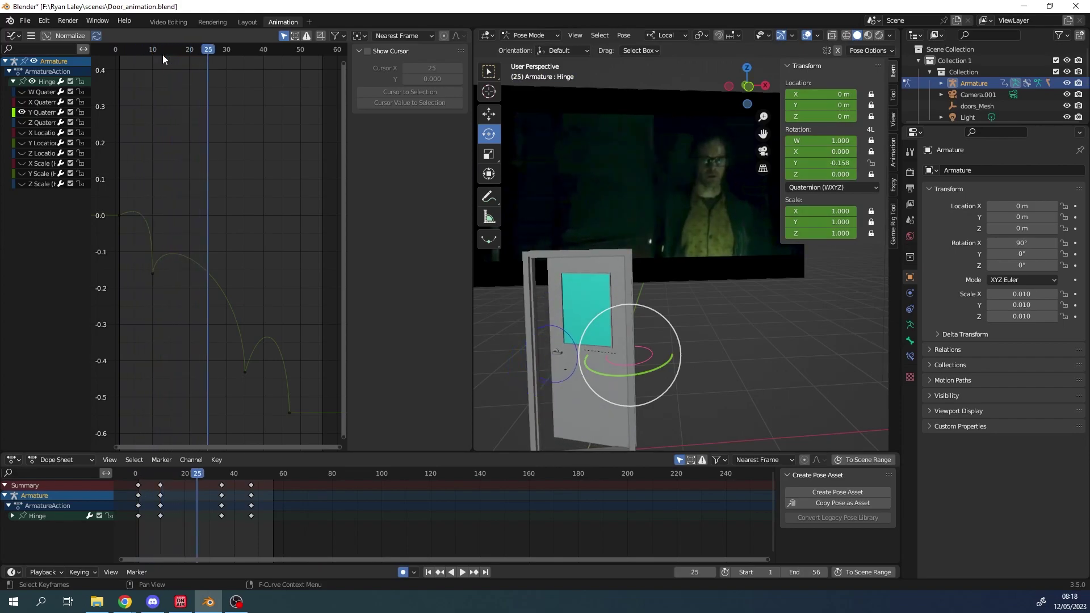
key("Right")
key("Right")
key("Right")
key("Right")
key("Right")
key("Right")
key("Right")
key("Right")
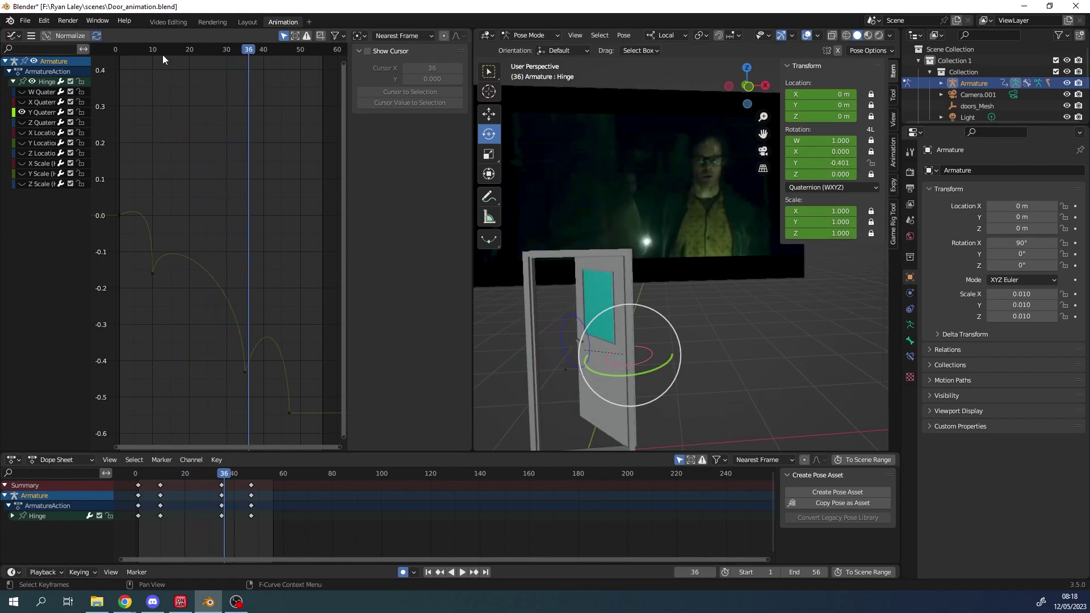
key("Right")
key("Right")
key("Right")
key("Right")
key("Right")
key("Right")
key("Right")
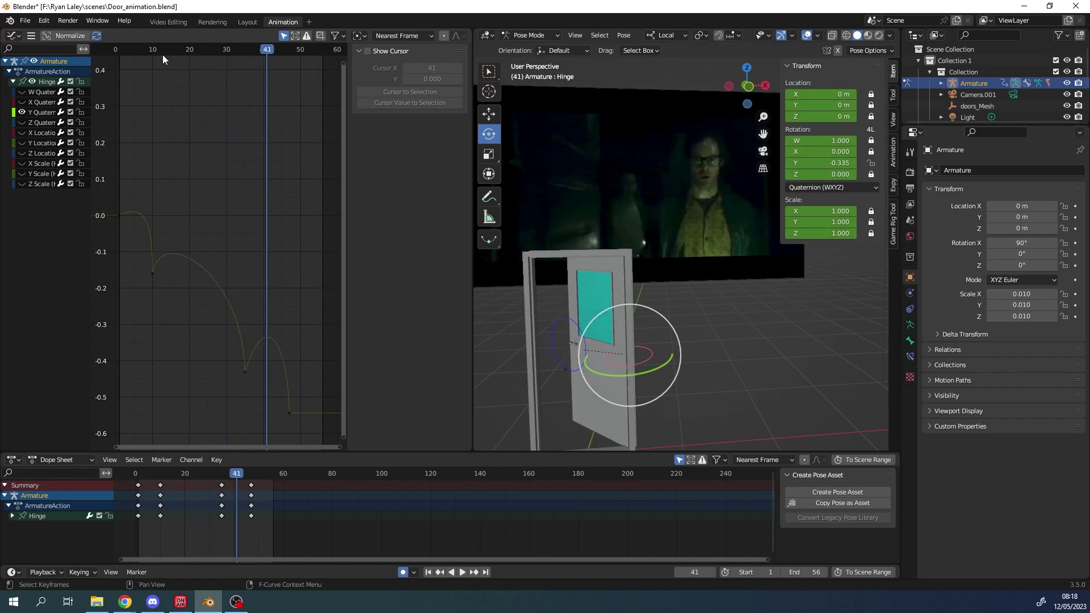
key("Right")
key("Right")
key("Right")
key("Right")
key("Right")
key("Right")
key("Left")
key("Left")
key("Left")
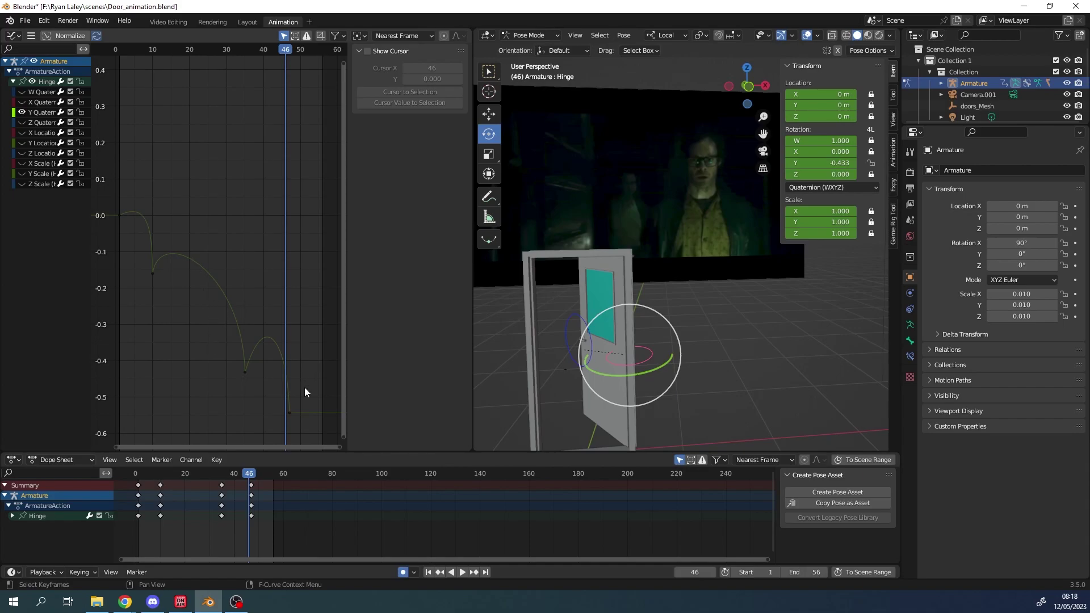
Step: Play the door animation from about frame 3 to review the bouncing motion
left_click_drag(192, 53, 135, 50)
key("space")
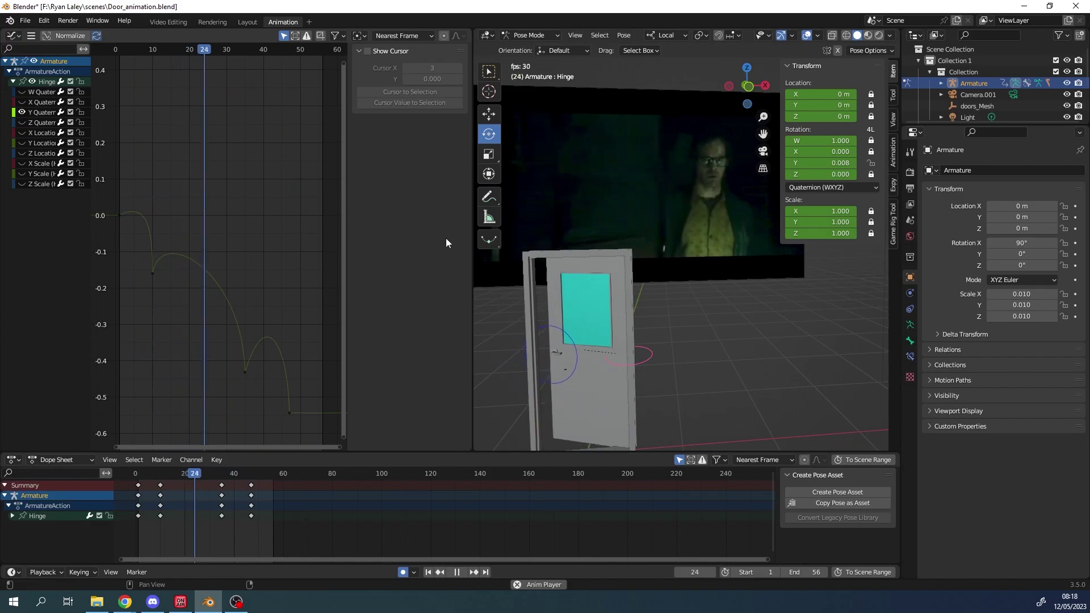
key("space")
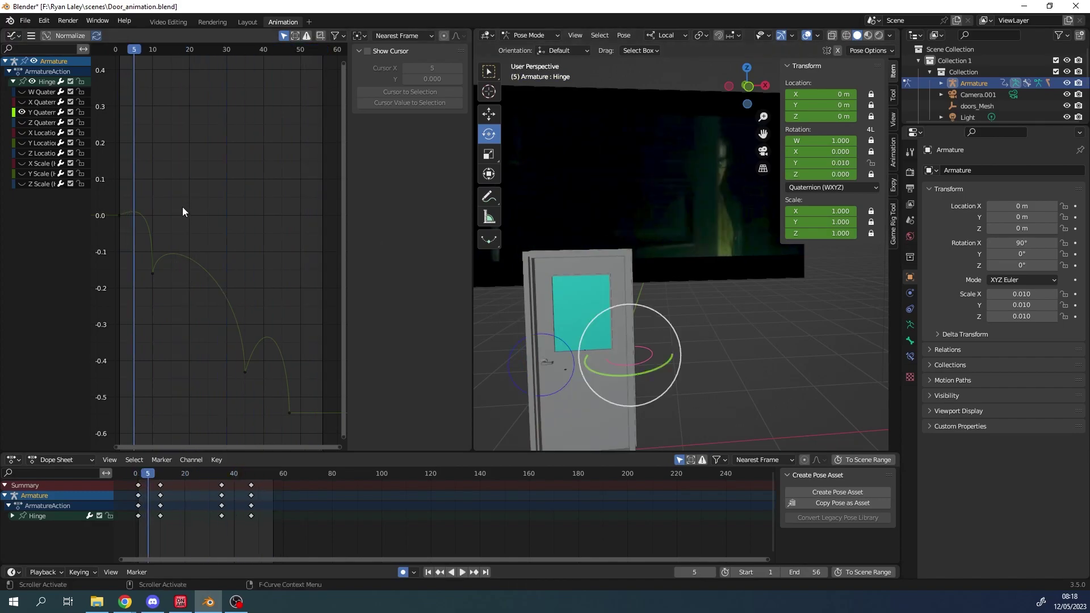
left_click_drag(236, 162, 166, 332)
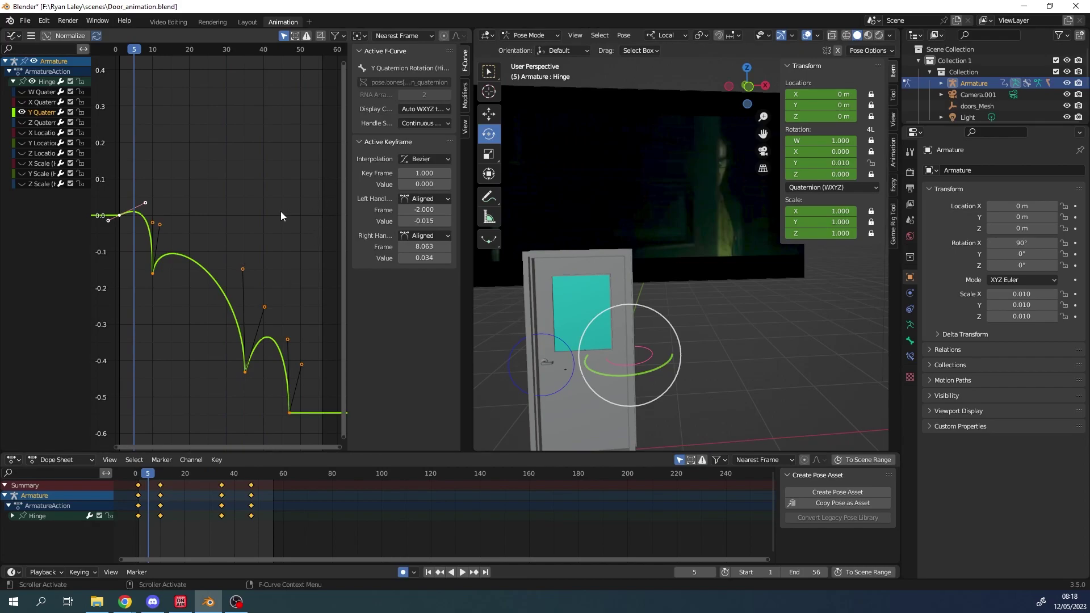
right_click(179, 256)
mouse_move(178, 256)
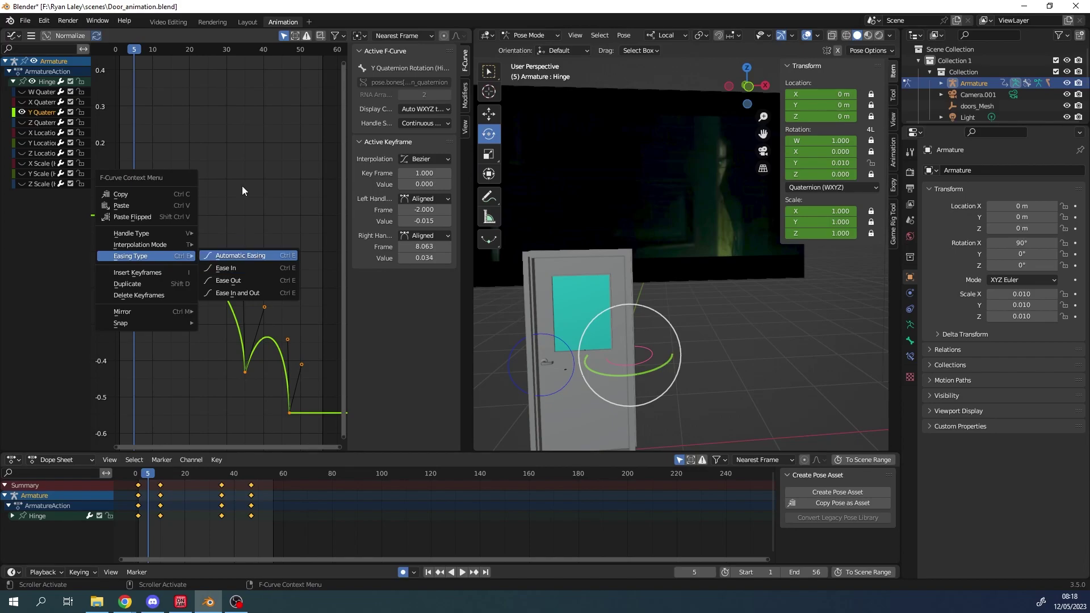
left_click_drag(216, 250, 195, 287)
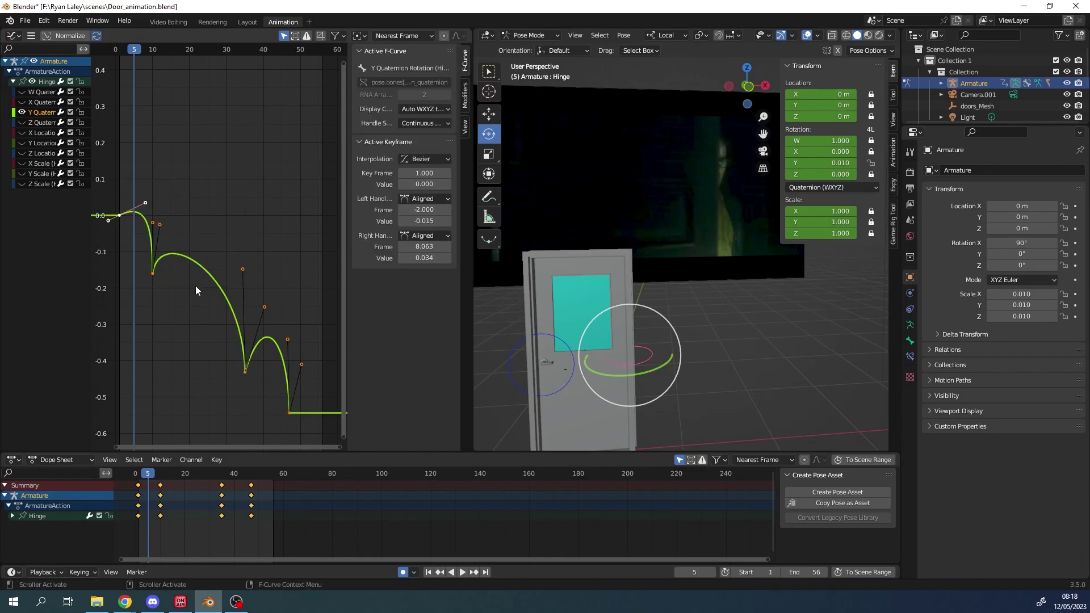
left_click_drag(189, 161, 83, 287)
left_click_drag(322, 233, 177, 451)
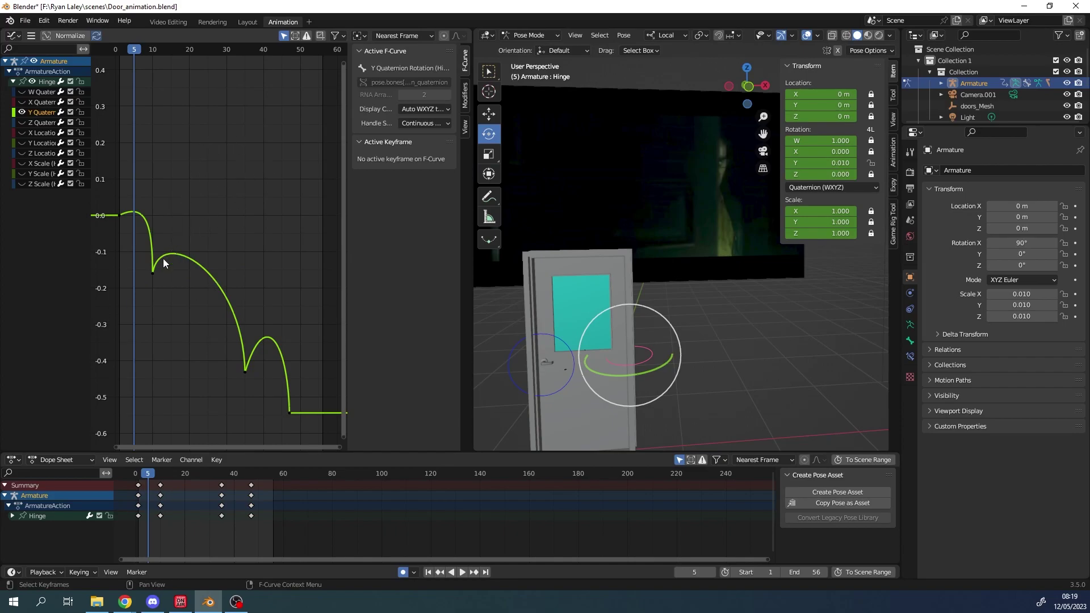
Step: Set all keyframes of the Y Quaternion Rotation curve to Automatic Easing and Bezier interpolation
key("a")
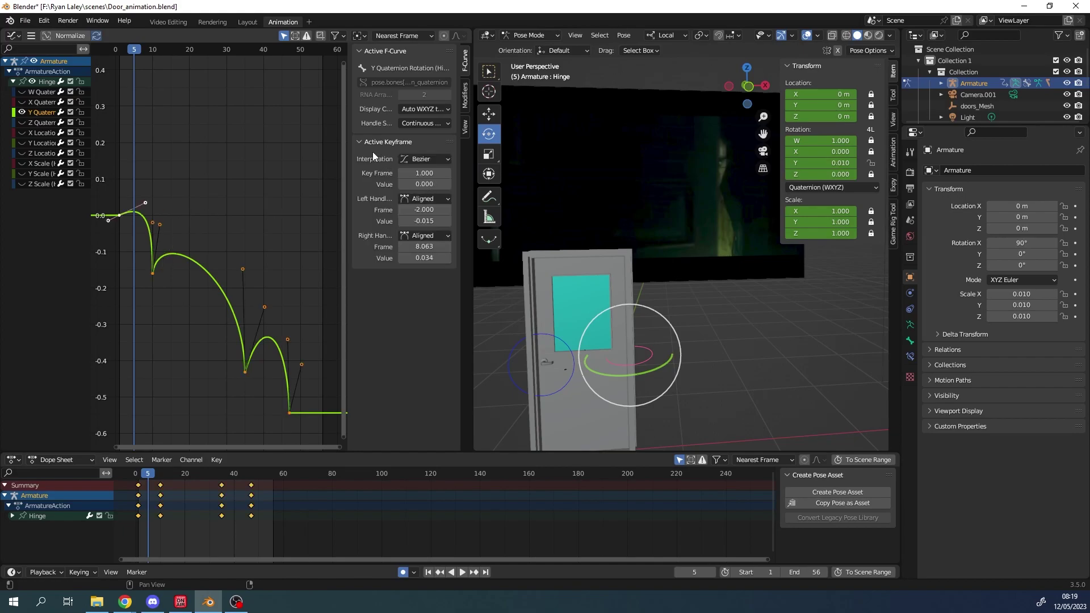
right_click(201, 246)
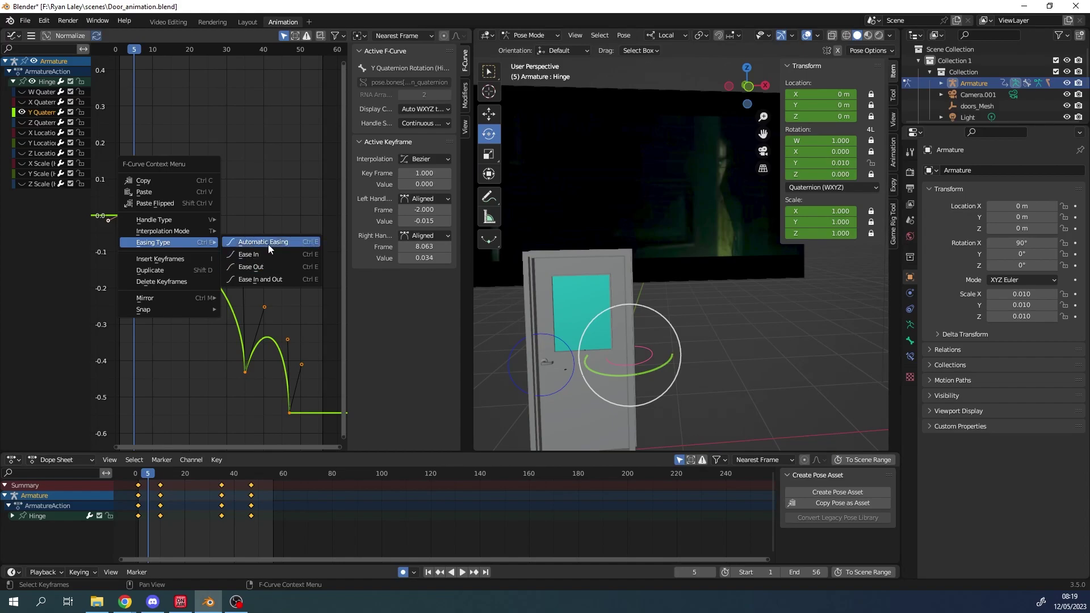
left_click(268, 245)
right_click(192, 257)
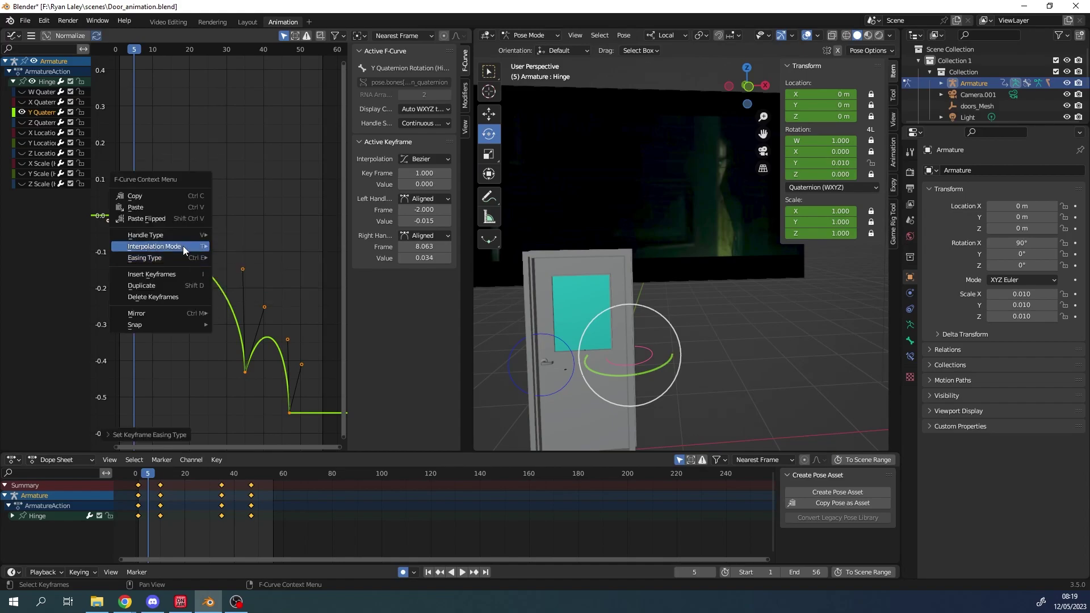
mouse_move(183, 246)
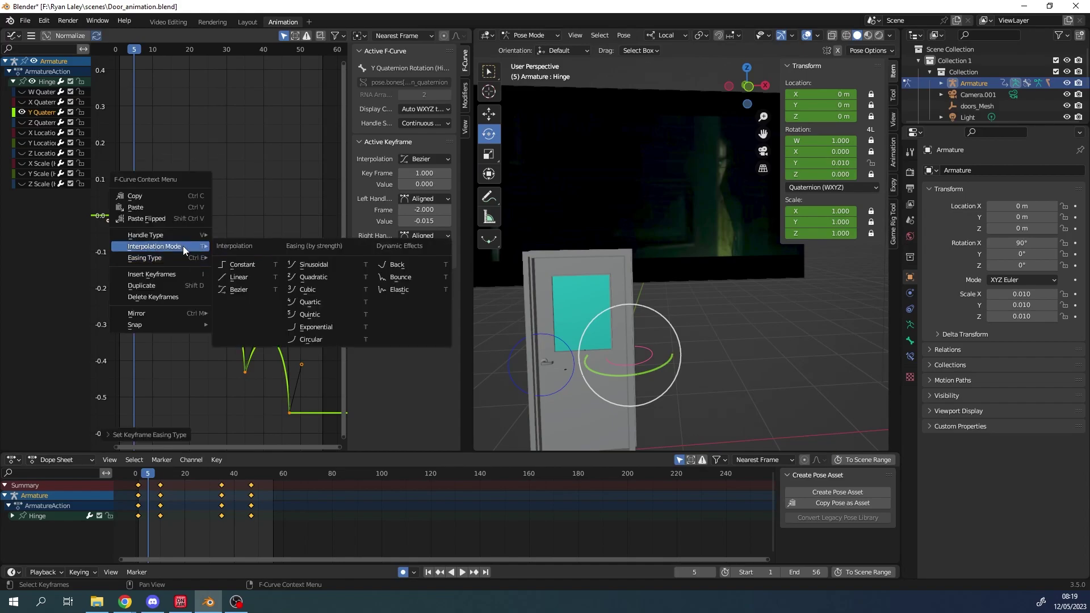
left_click(259, 290)
Step: Set the handle type of all selected keyframes on the Y rotation curve to Automatic
right_click(200, 274)
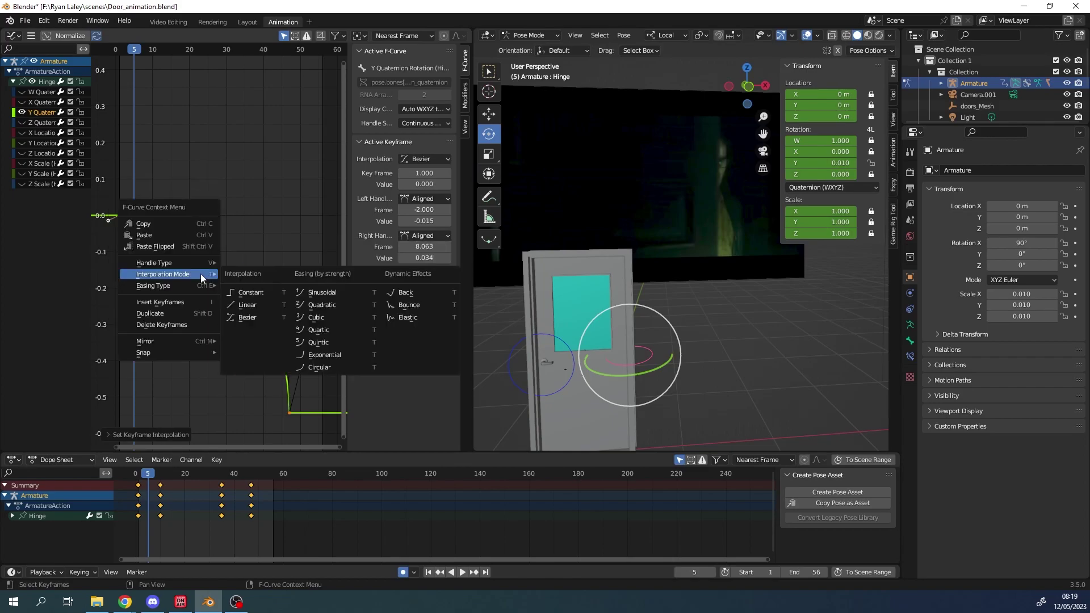
mouse_move(196, 286)
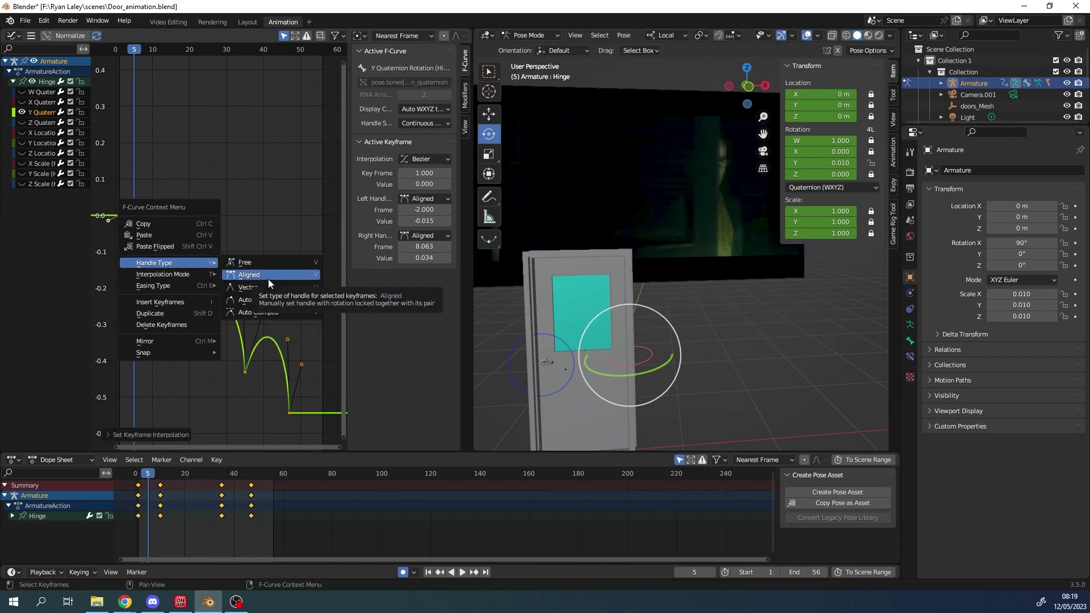
left_click(262, 301)
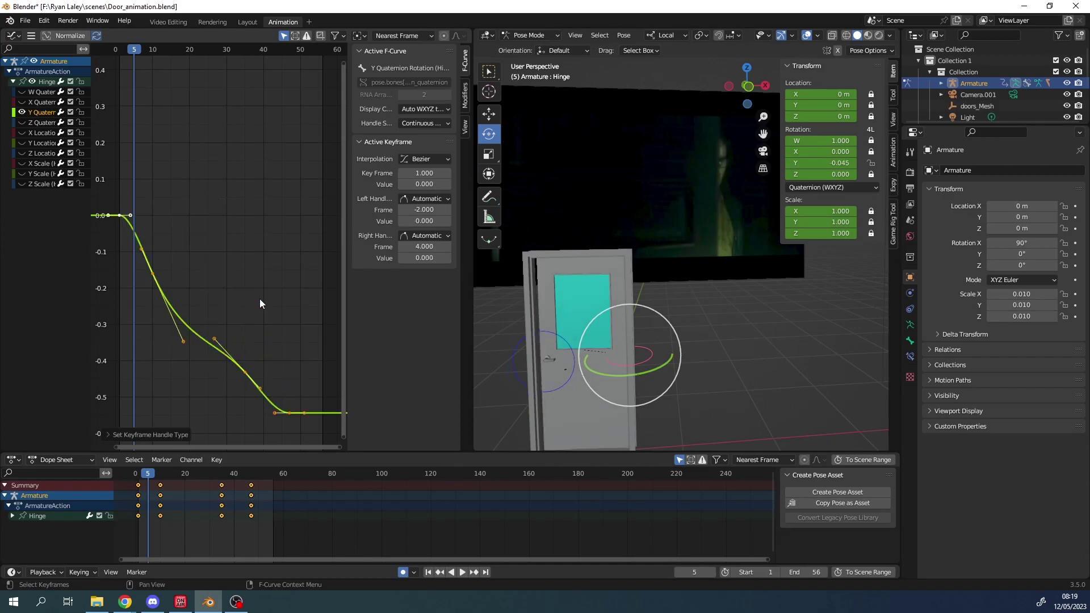
Step: Reapply Bezier interpolation and Automatic Easing to all selected keyframes of the Y rotation curve
right_click(169, 294)
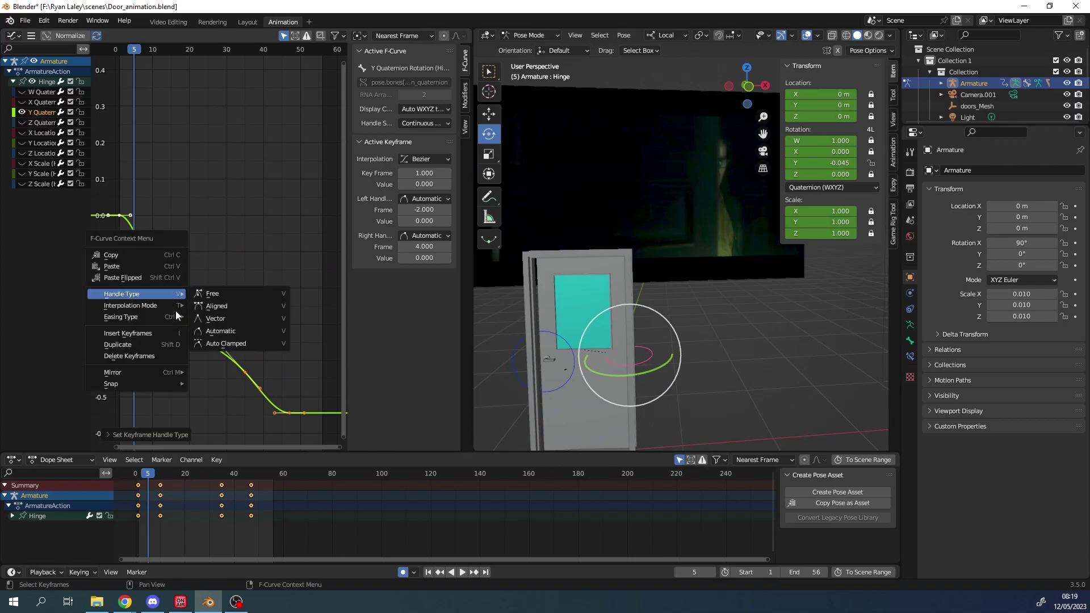
mouse_move(147, 308)
left_click(216, 346)
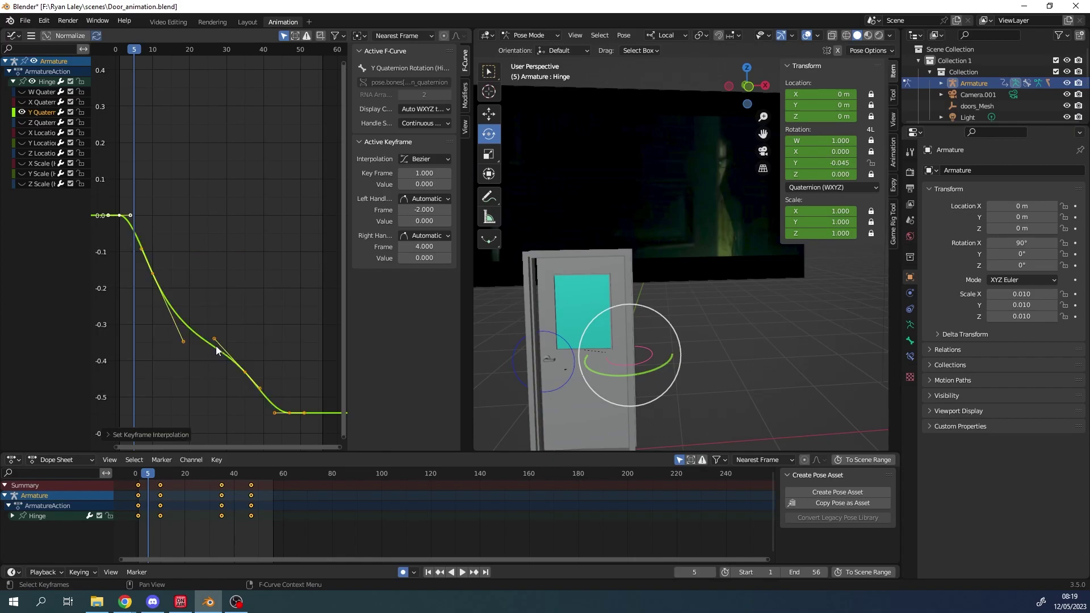
right_click(175, 323)
mouse_move(169, 334)
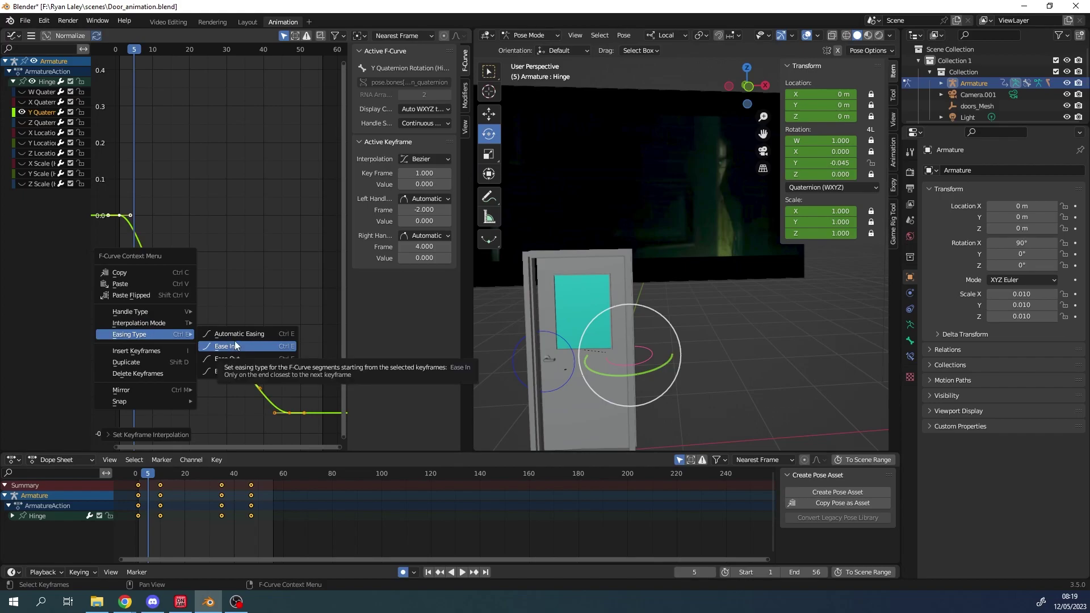
left_click(240, 333)
Step: Raise the right handle of the frame 10 keyframe to about frame 17.6 and value -0.26, flattening the curve after it
left_click(173, 301)
left_click(192, 352)
left_click_drag(203, 369, 139, 243)
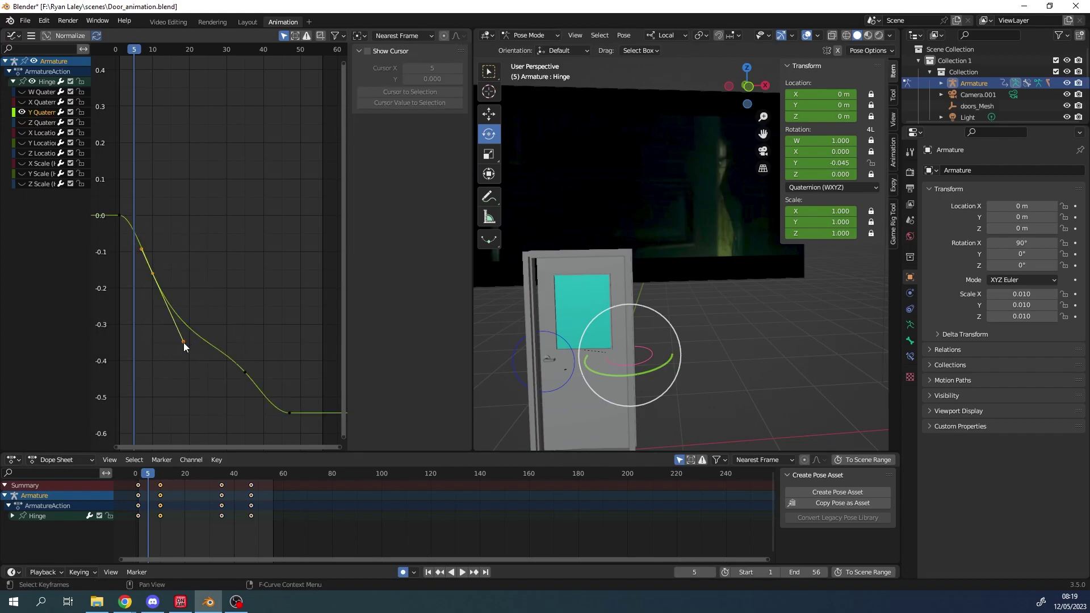
left_click_drag(182, 343, 180, 307)
Step: Move the left handle of the frame 35 keyframe in to about frame 28 and value -0.39 to smooth the incoming slope
left_click_drag(250, 326, 216, 349)
left_click(241, 329)
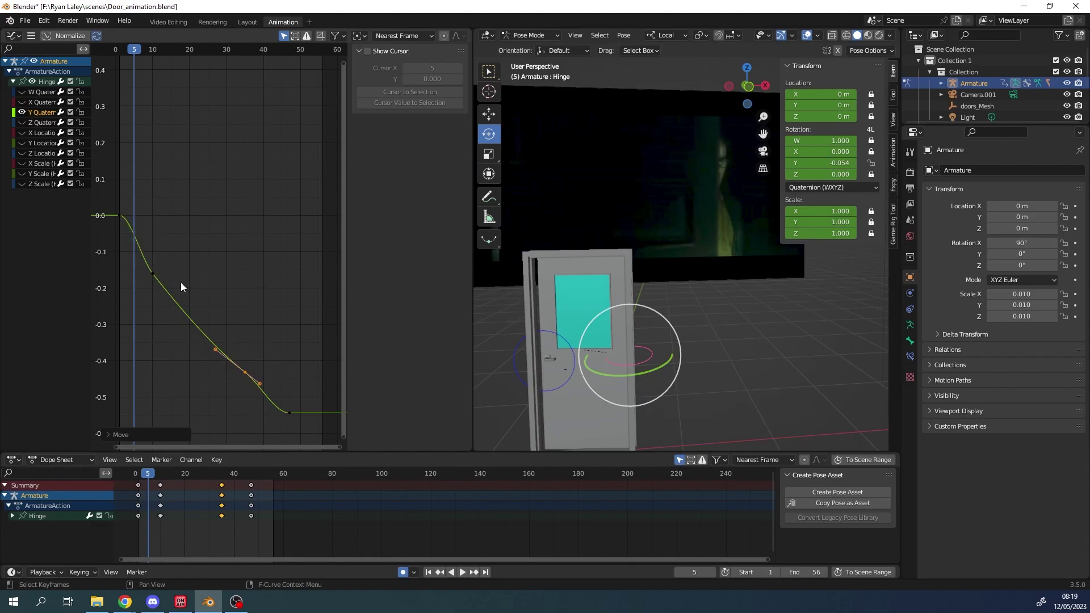
left_click(294, 406)
left_click_drag(274, 359, 245, 383)
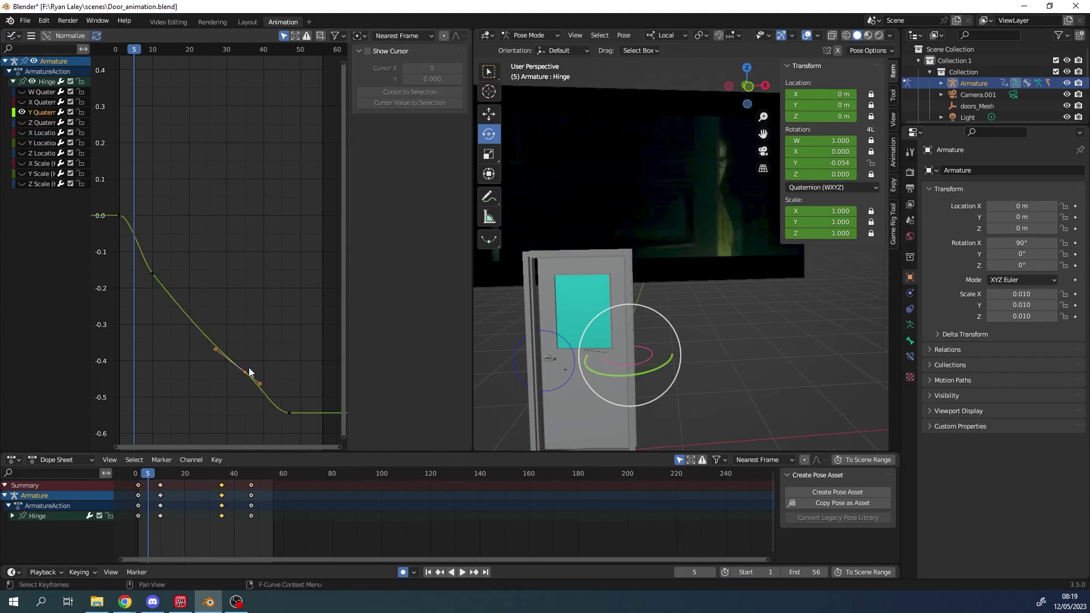
left_click(206, 282)
left_click(244, 370)
left_click_drag(216, 349, 222, 362)
Step: Extend the right handle of the first keyframe horizontally so the door starts moving more slowly
left_click(122, 209)
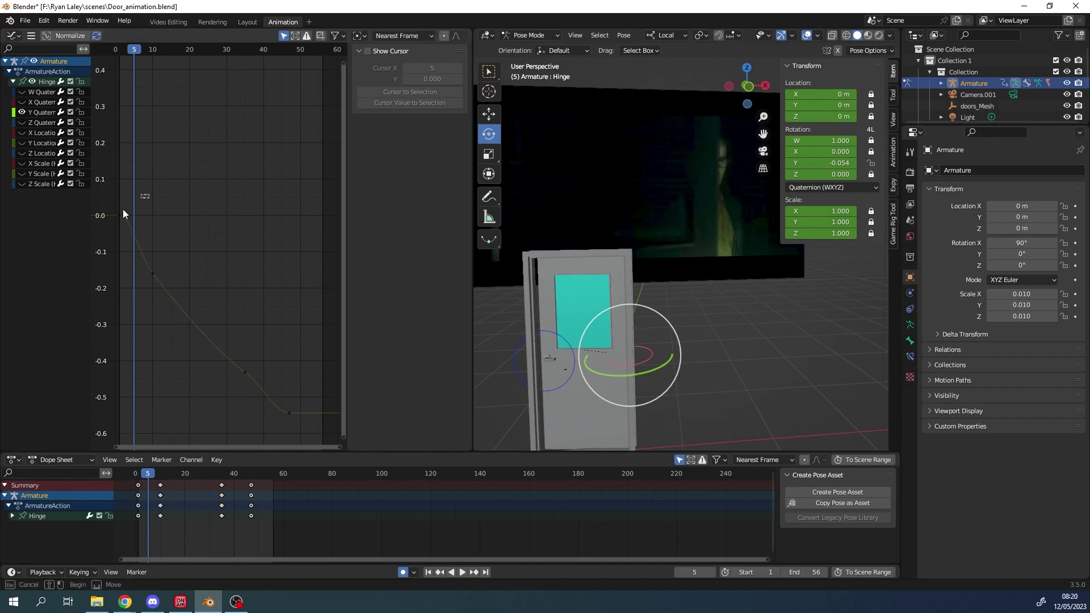
left_click_drag(165, 199, 126, 220)
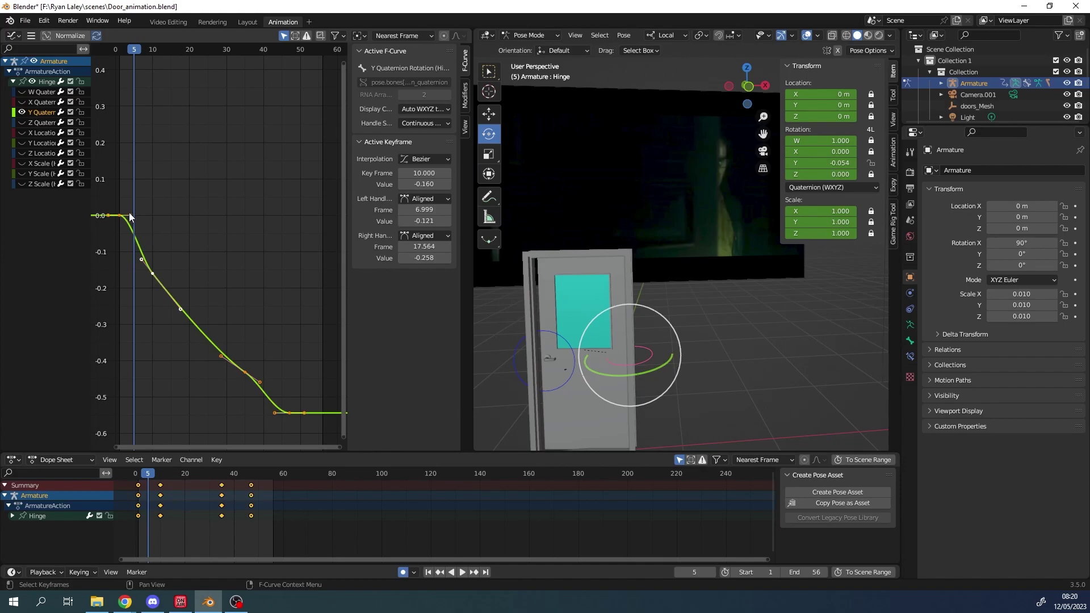
key("g")
left_click(135, 215)
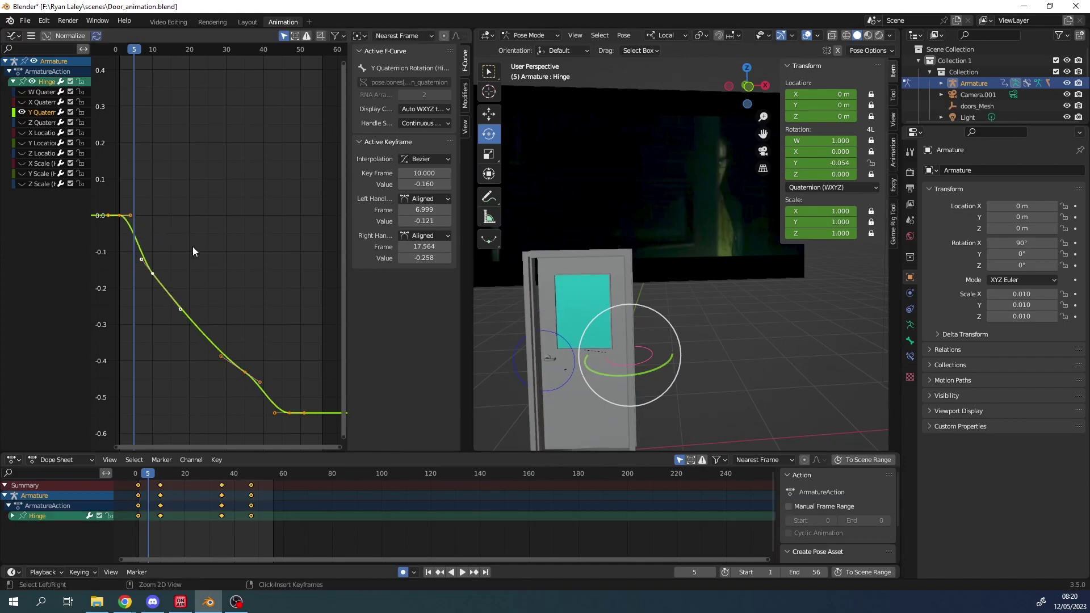
left_click(193, 247)
left_click(119, 215)
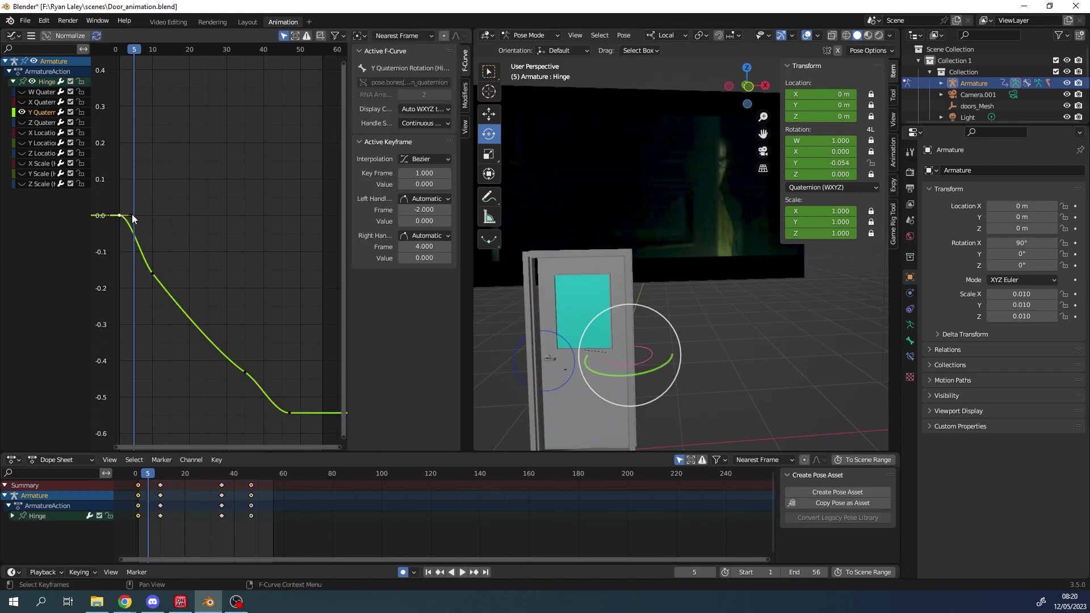
key("g")
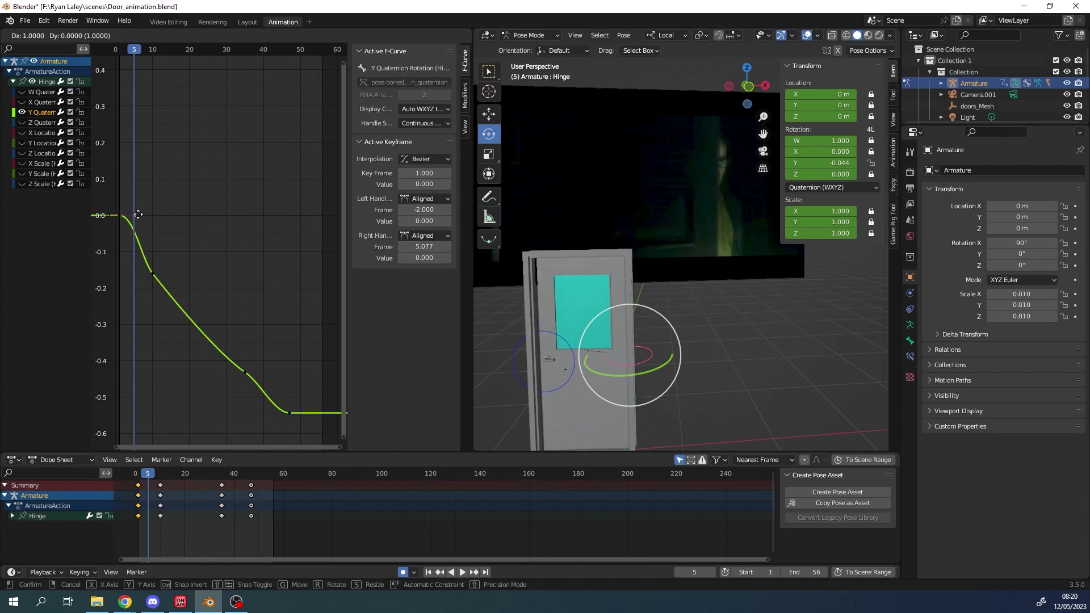
left_click(139, 215)
Step: Shorten the right handle of the frame 10 keyframe to about frame 14, giving the curve a steeper exit
left_click(155, 278)
left_click_drag(181, 309, 165, 302)
left_click(253, 329)
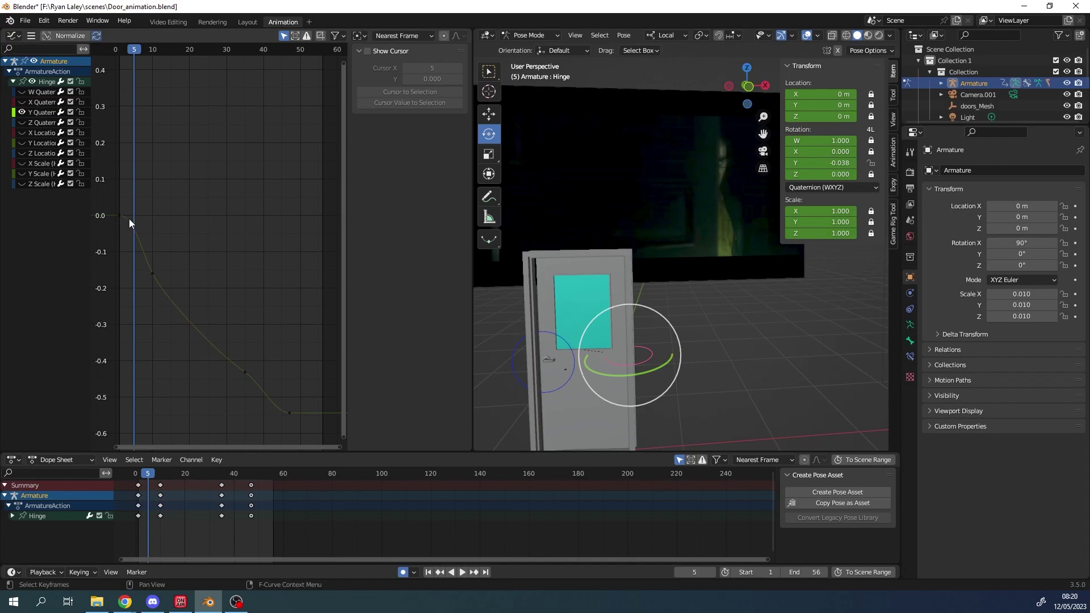
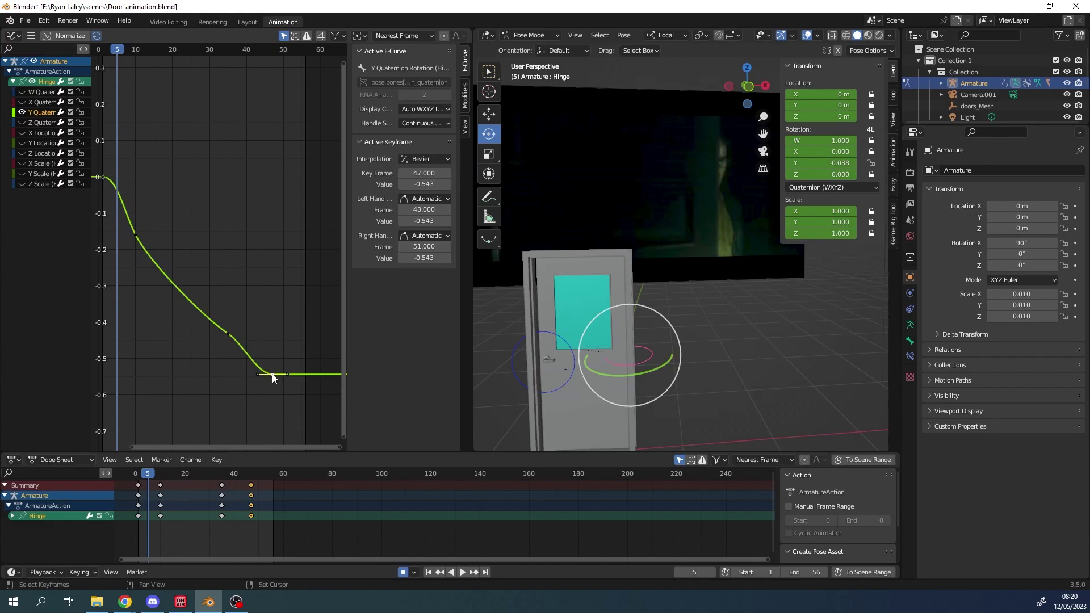
Step: Raise the last keyframe of the Y rotation curve to about -0.532 at frame 47
scroll(274, 373, "down", 2, "shift")
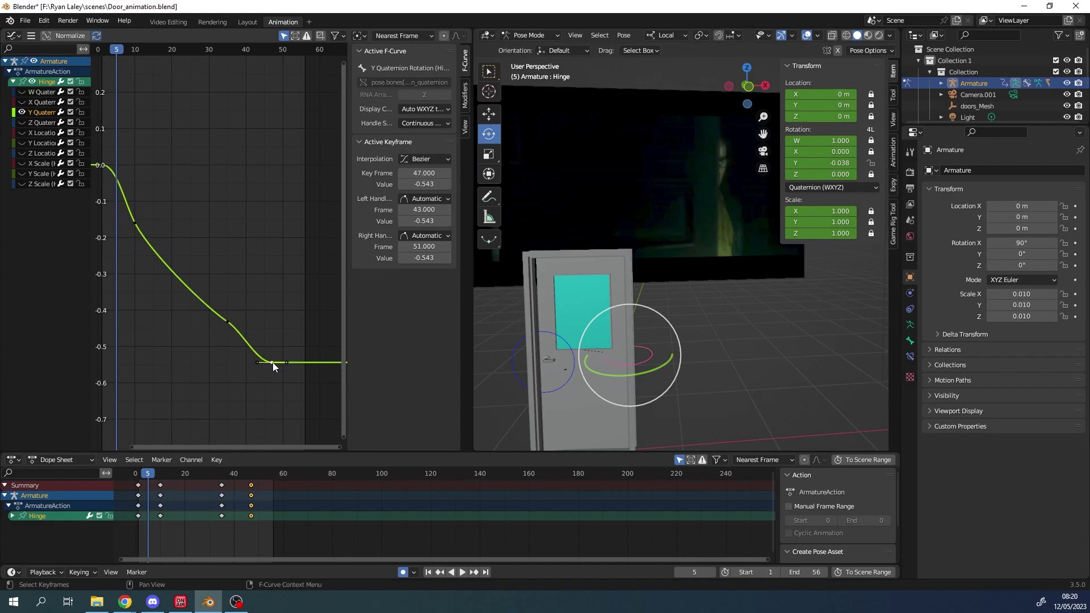
middle_click_drag(272, 373, 268, 386, "ctrl")
scroll(262, 355, "down", 1, "shift")
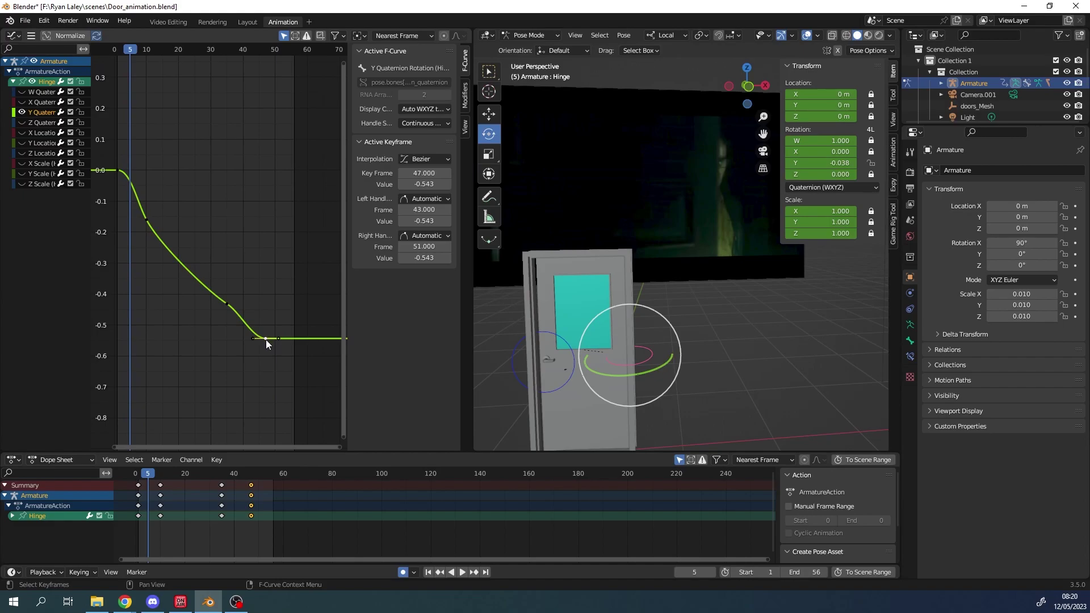
left_click(266, 330)
key("ctrl+z")
left_click(266, 335)
left_click_drag(265, 335, 270, 310)
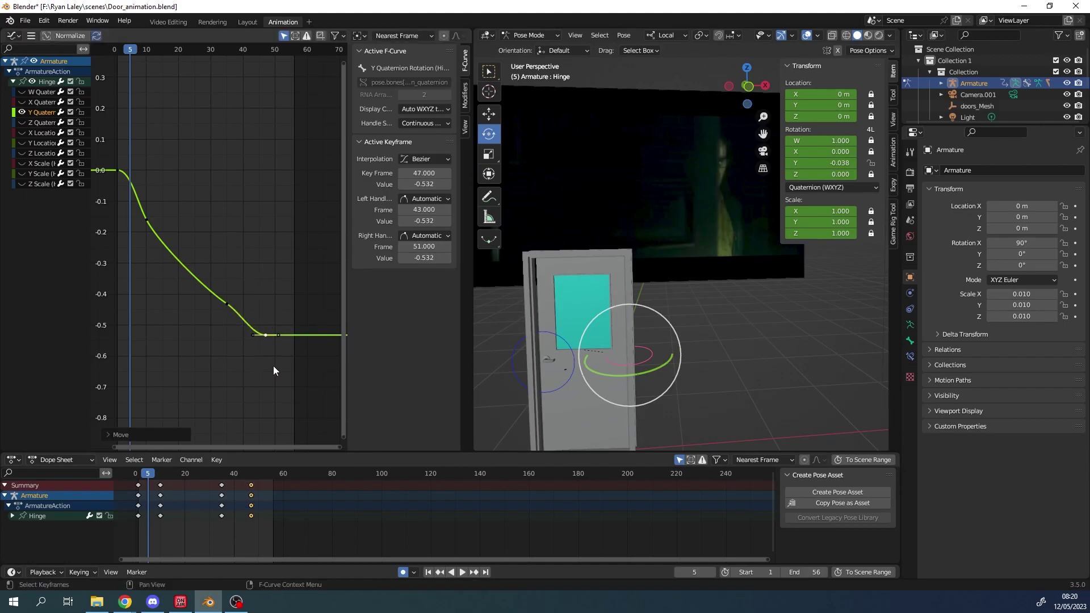
left_click(265, 335)
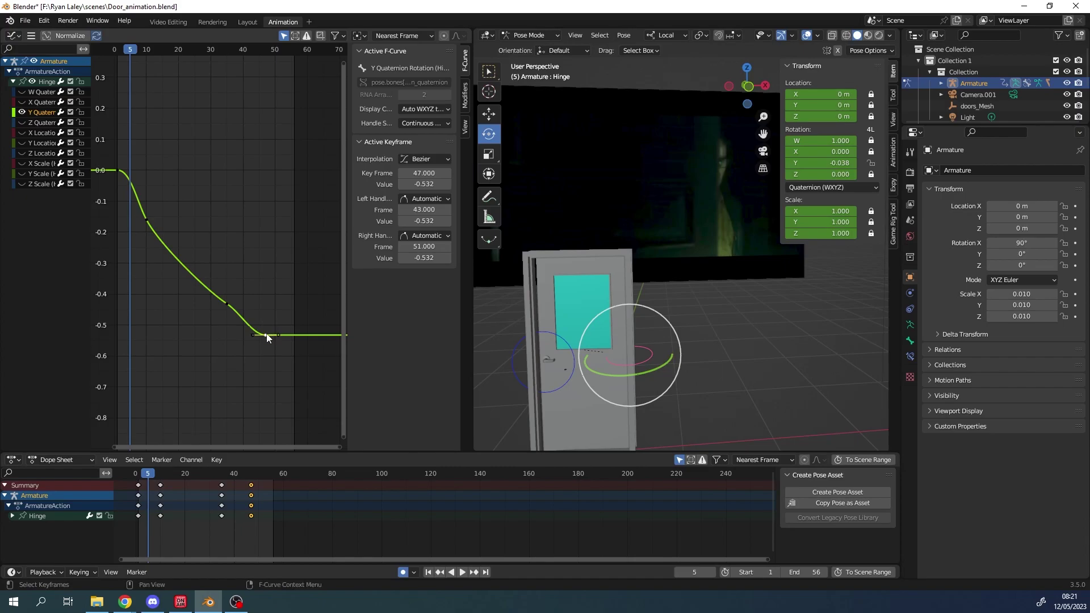
middle_click_drag(267, 334, 265, 321)
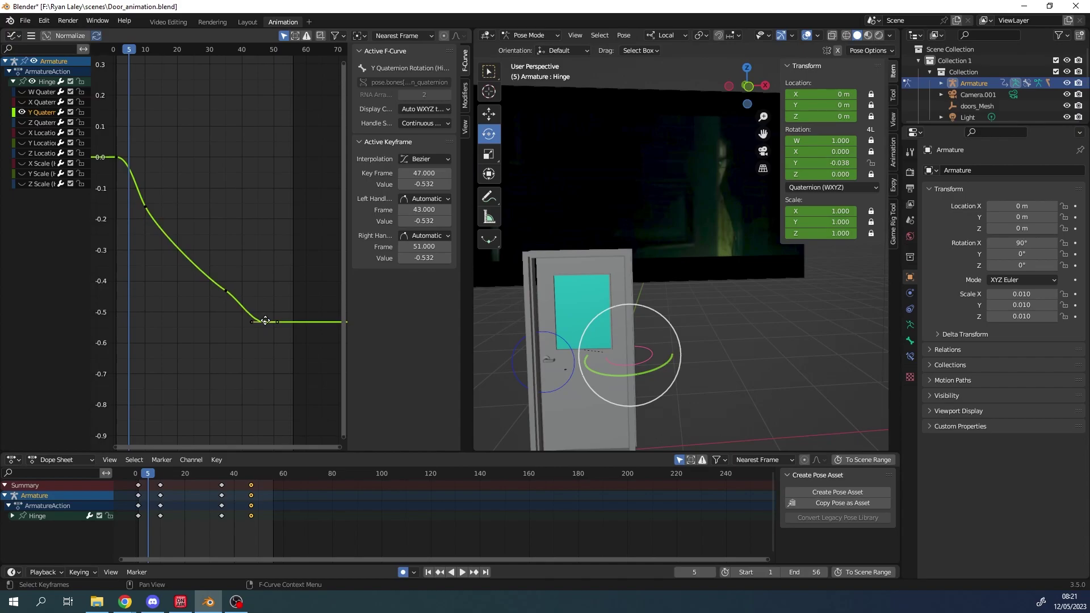
key("g")
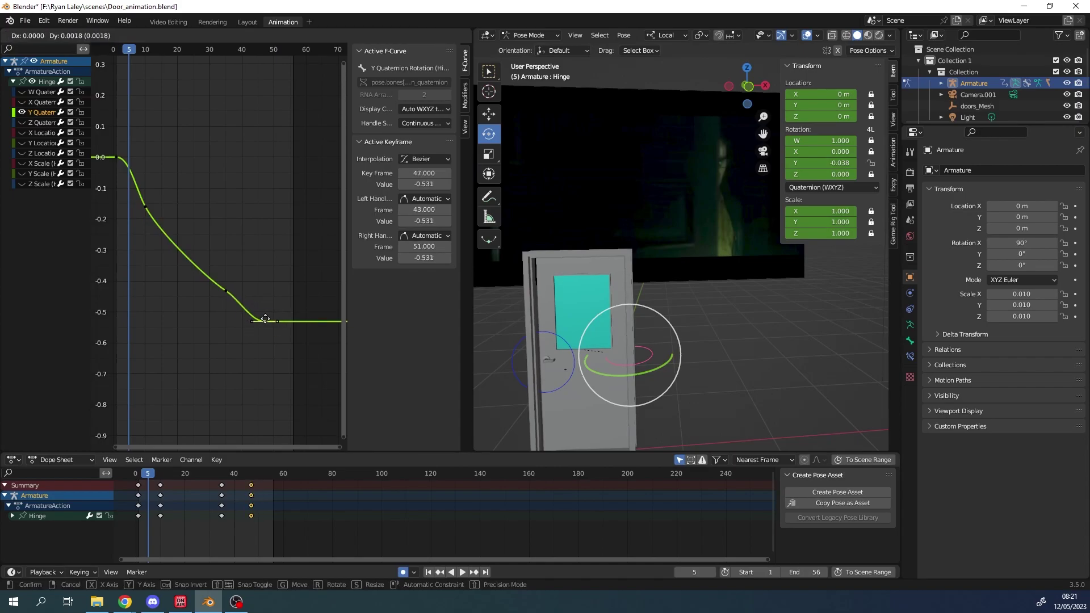
right_click(264, 318)
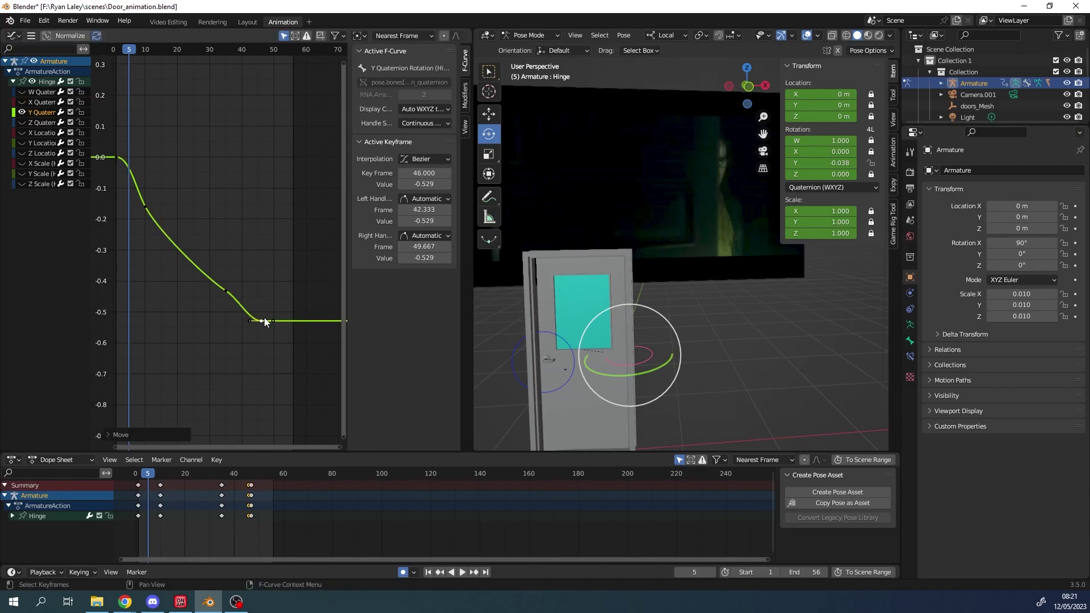
left_click(264, 322)
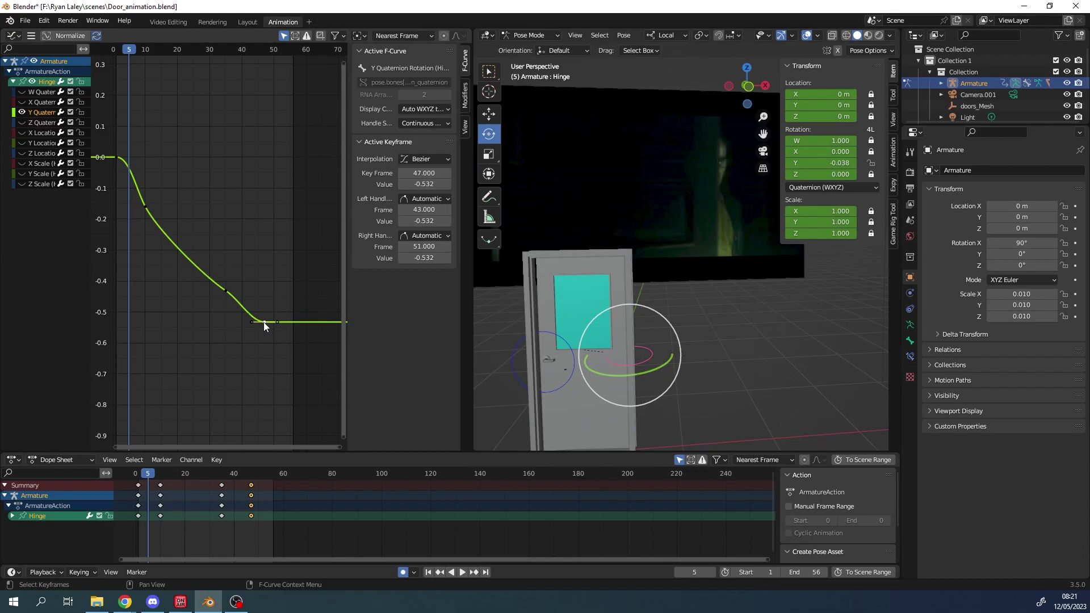
right_click(264, 322)
Step: Move the last keyframe along the X axis to frame 52 and along the Y axis to a value of about -0.492
left_click_drag(264, 319, 264, 319)
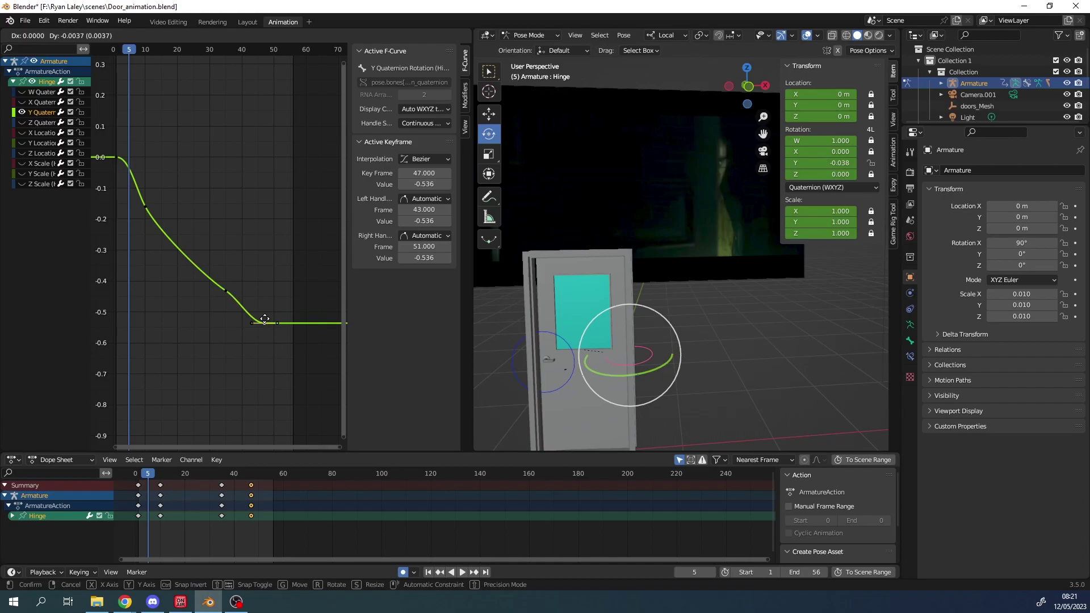
key("y")
mouse_move(264, 319)
left_mouse_down()
mouse_move(274, 285)
mouse_move(272, 328)
mouse_move(255, 301)
mouse_move(222, 343)
mouse_move(263, 340)
mouse_move(261, 287)
mouse_move(245, 318)
mouse_move(280, 329)
left_mouse_up()
key("x")
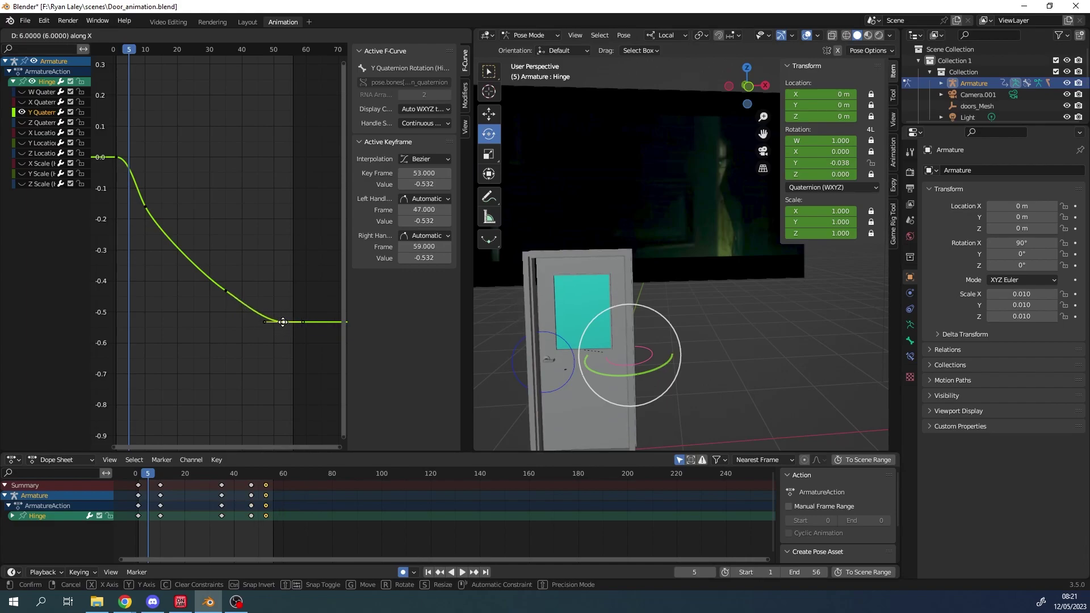
key("y")
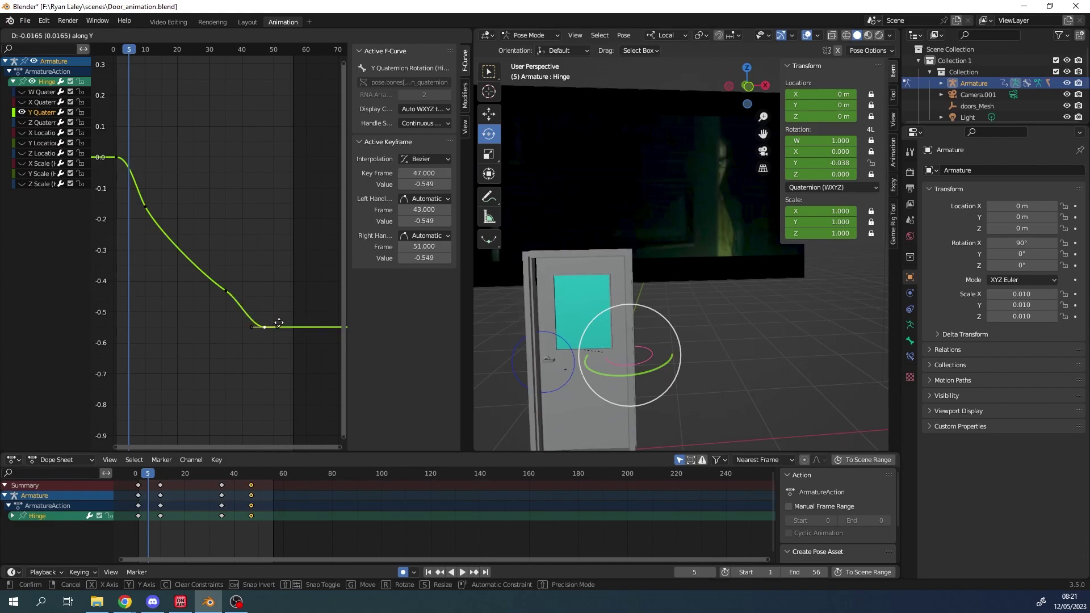
left_click_drag(279, 320, 280, 307)
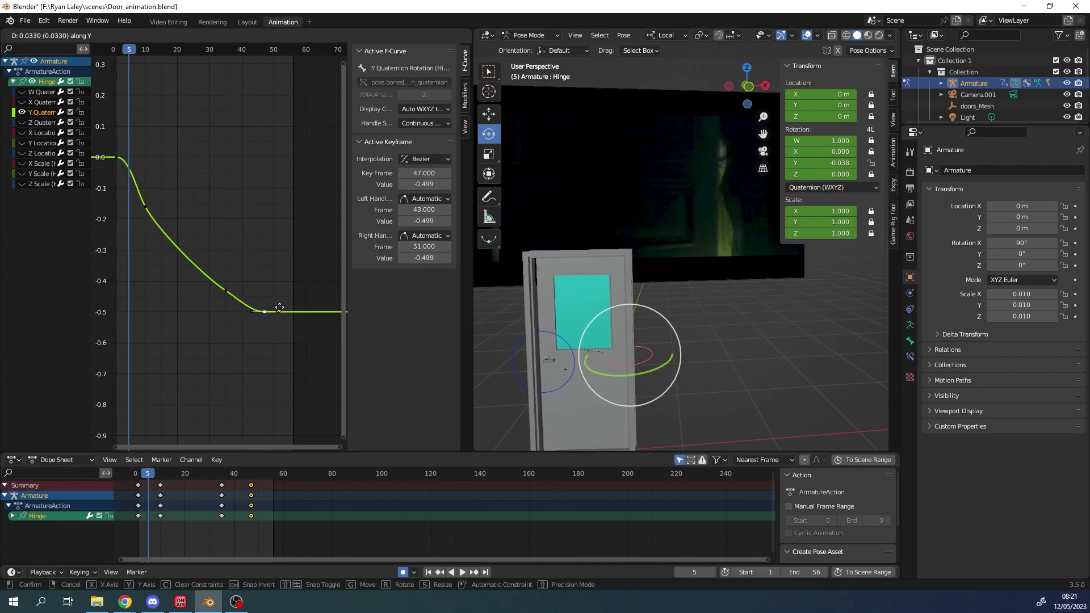
key("x")
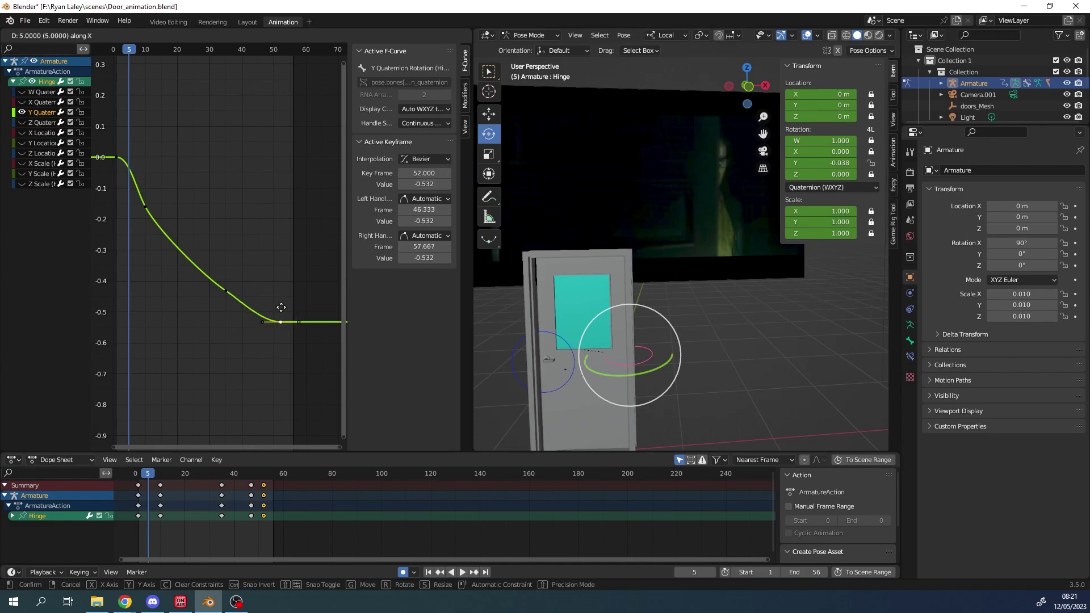
left_click_drag(281, 300, 281, 308)
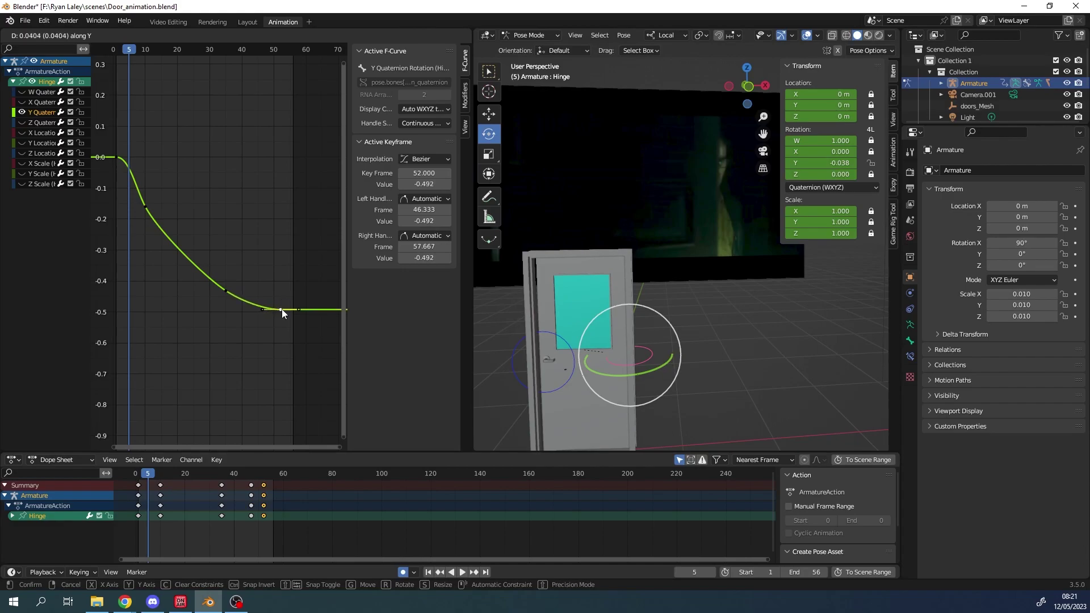
left_click_drag(282, 309, 281, 310)
Step: Extend the frame 10 keyframe's right handle to about frame 16.3 and value -0.28, and lengthen the frame 35 keyframe's left handle
left_click(272, 268)
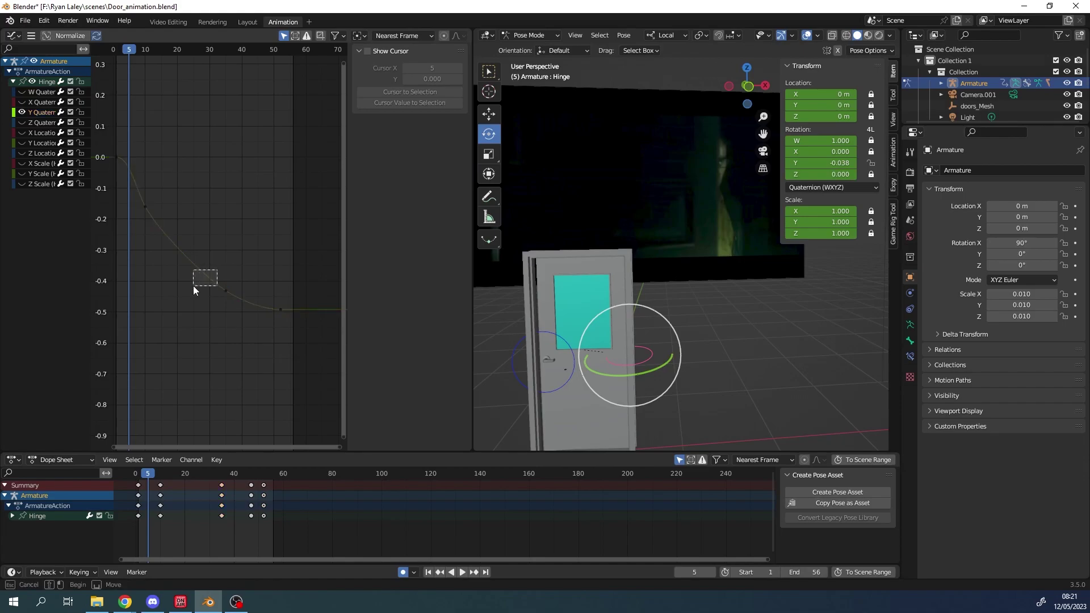
key("a")
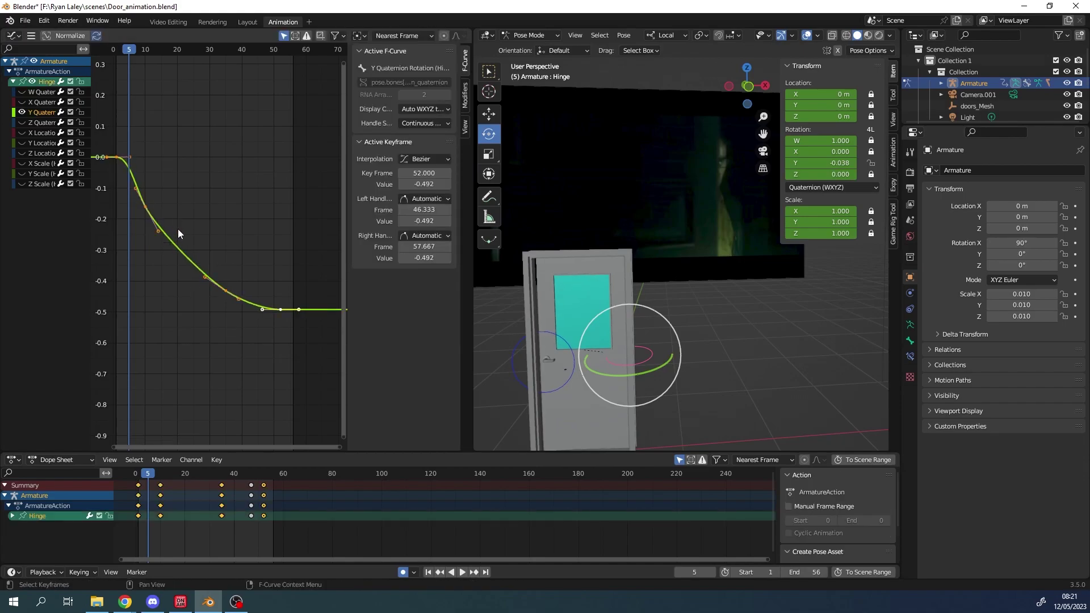
left_click(178, 229)
left_click(145, 207)
left_click_drag(158, 230, 167, 244)
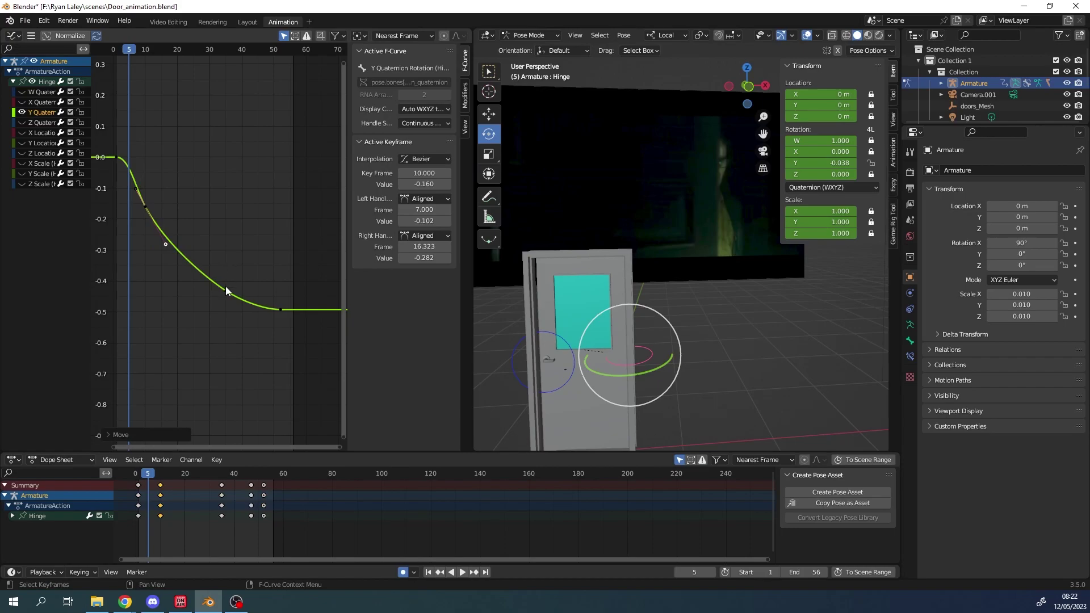
left_click(226, 289)
key("alt+a")
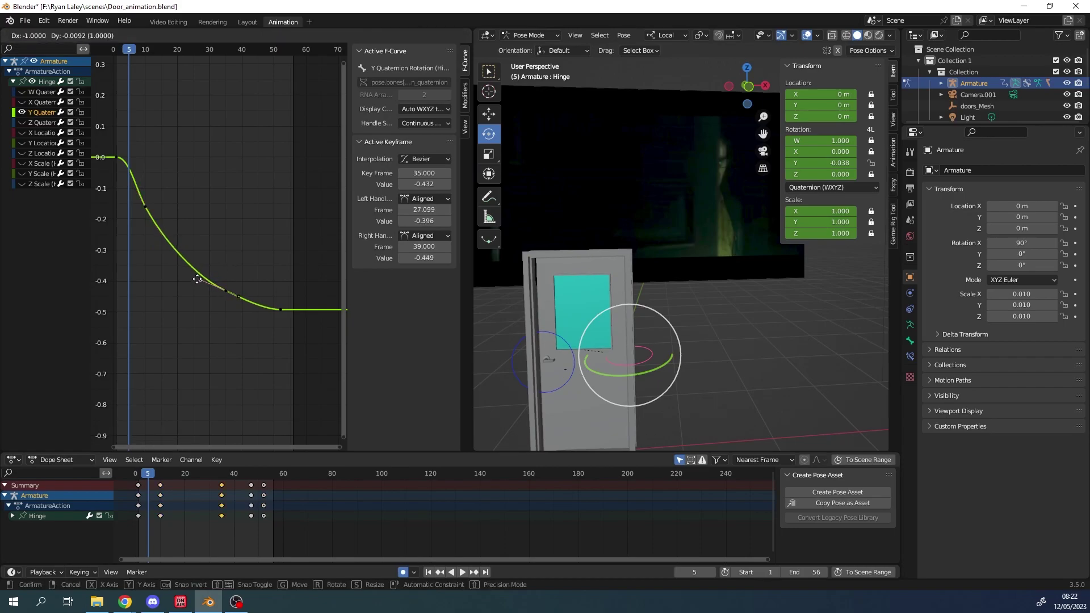
Step: Move the last keyframe to frame 53 at a value of about -0.48 for a softer finish to the curve
left_click(281, 310)
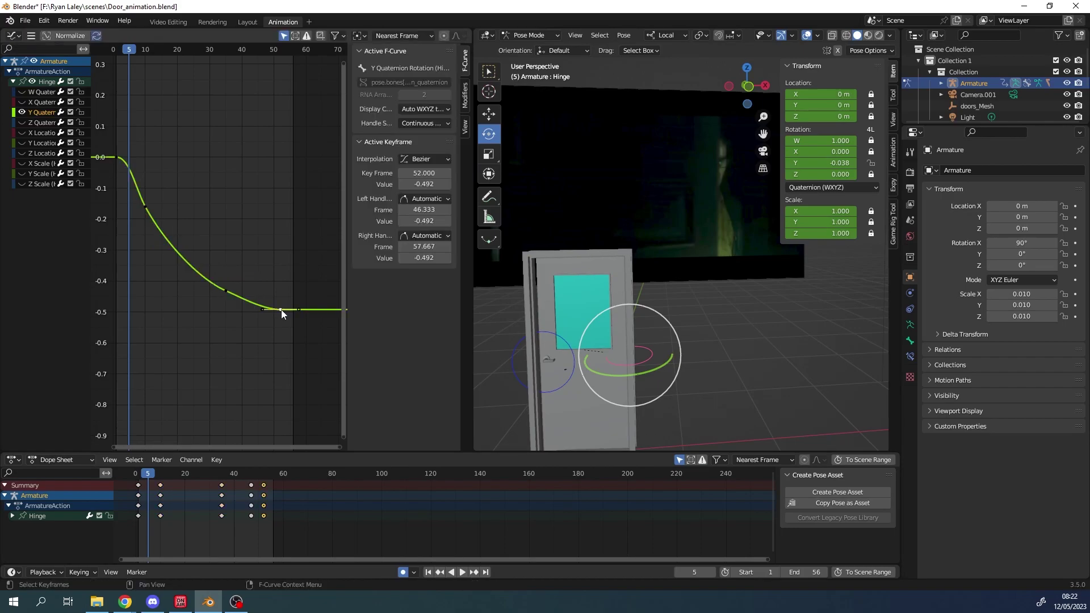
key("g")
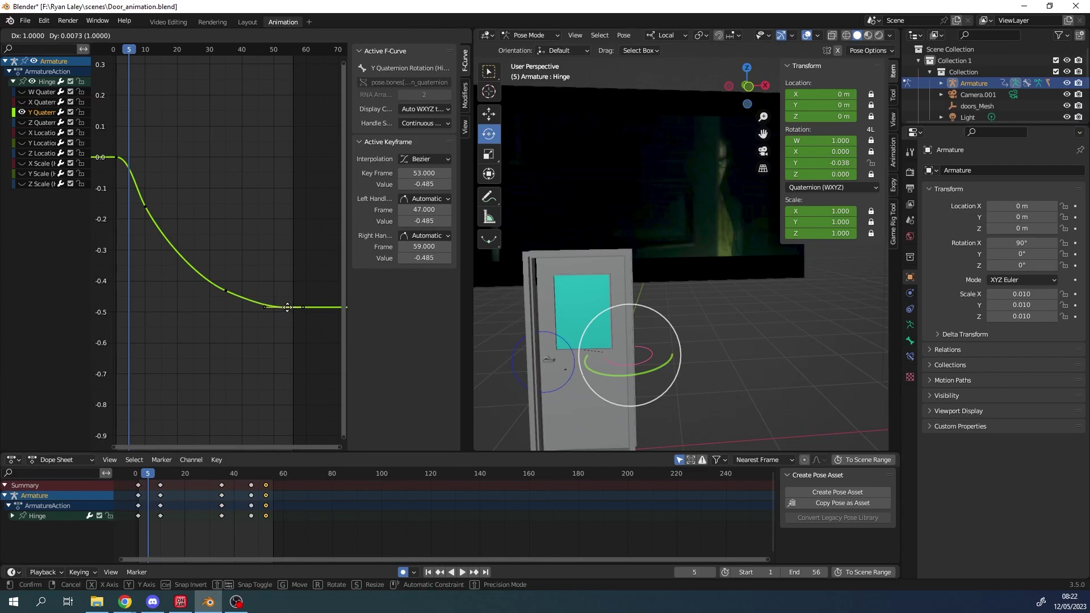
left_click(287, 306)
left_click(289, 366)
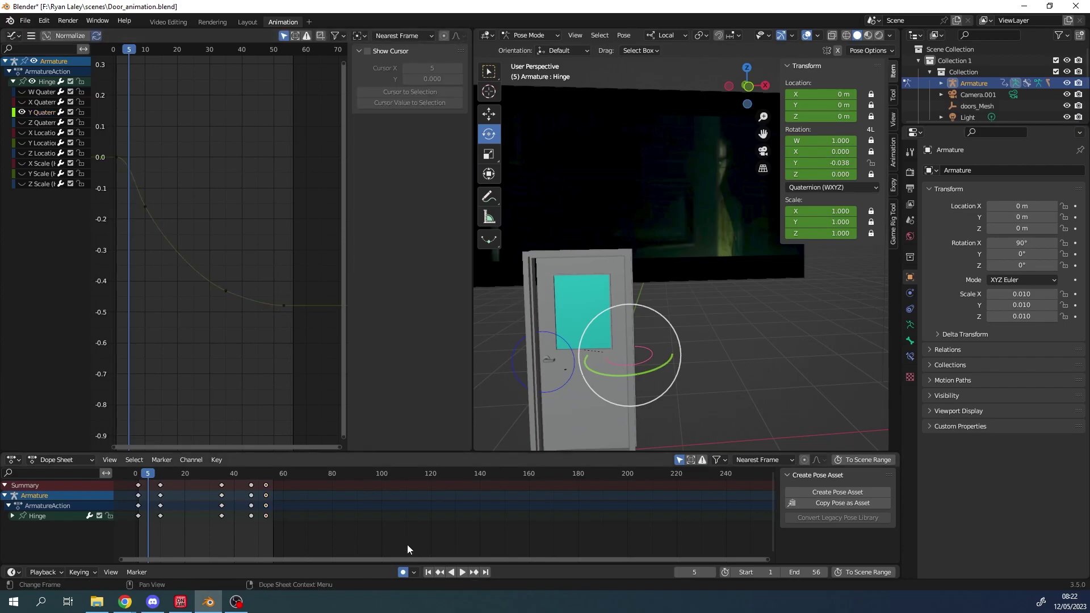
Step: Play the door animation to review the smoothed opening motion
key("space")
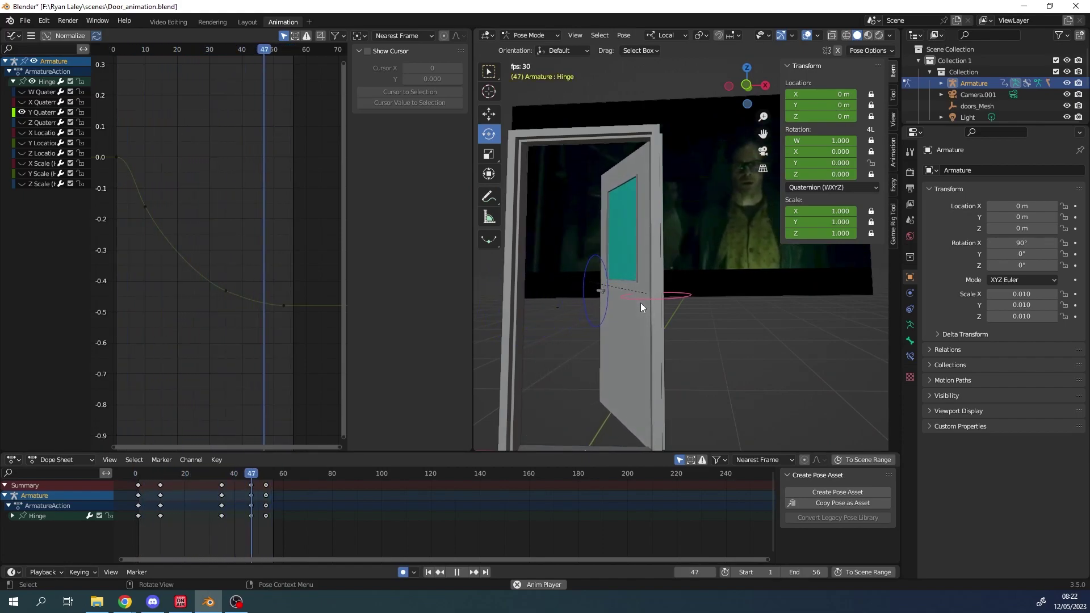
Step: Frame the door beside the reference video and replay the opening from frame 1 to compare the two motions
scroll(641, 302, "down", 4)
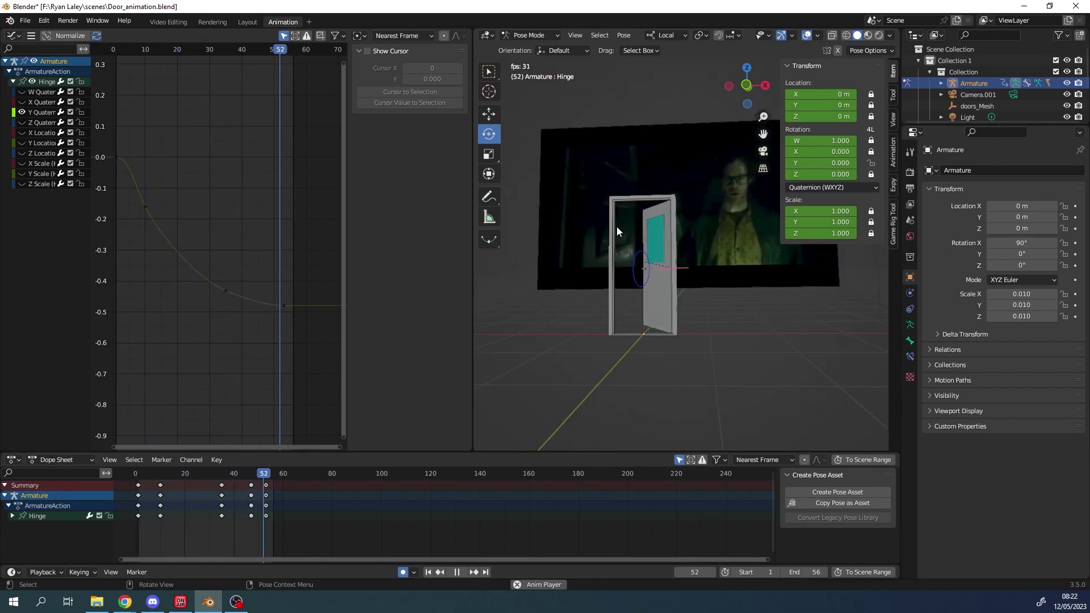
middle_click_drag(631, 205, 622, 269, "shift")
middle_click_drag(623, 309, 649, 263)
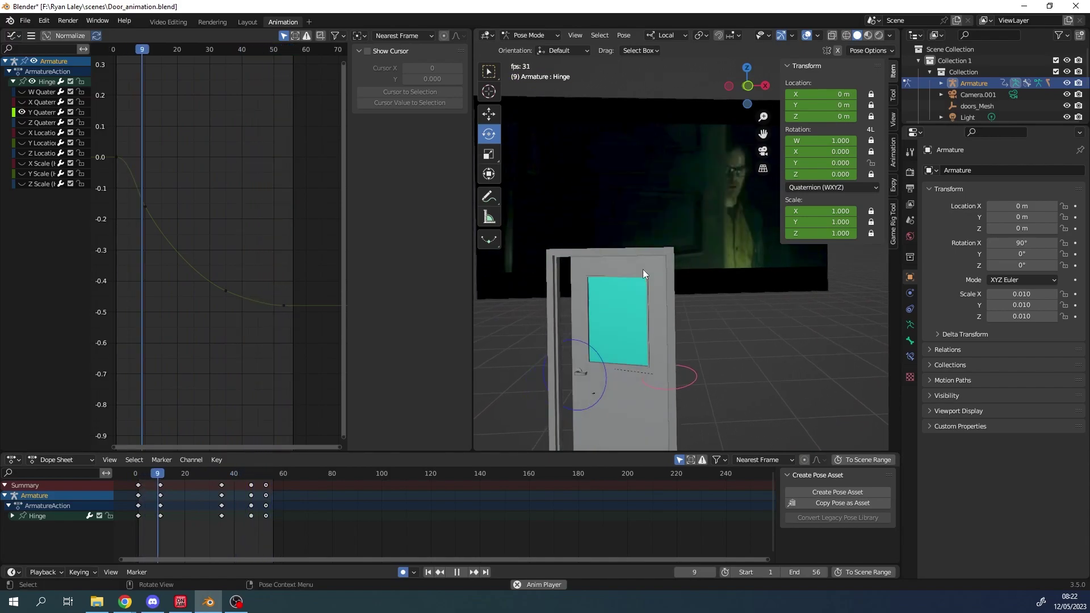
left_click_drag(226, 475, 138, 481)
key("space")
key("space")
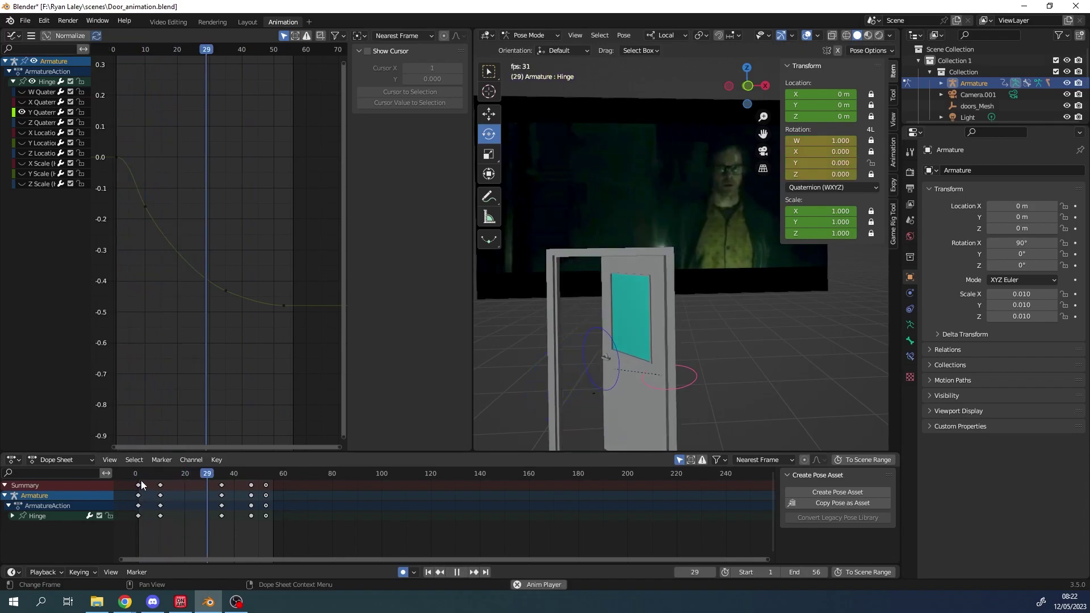
left_click_drag(164, 483, 137, 472)
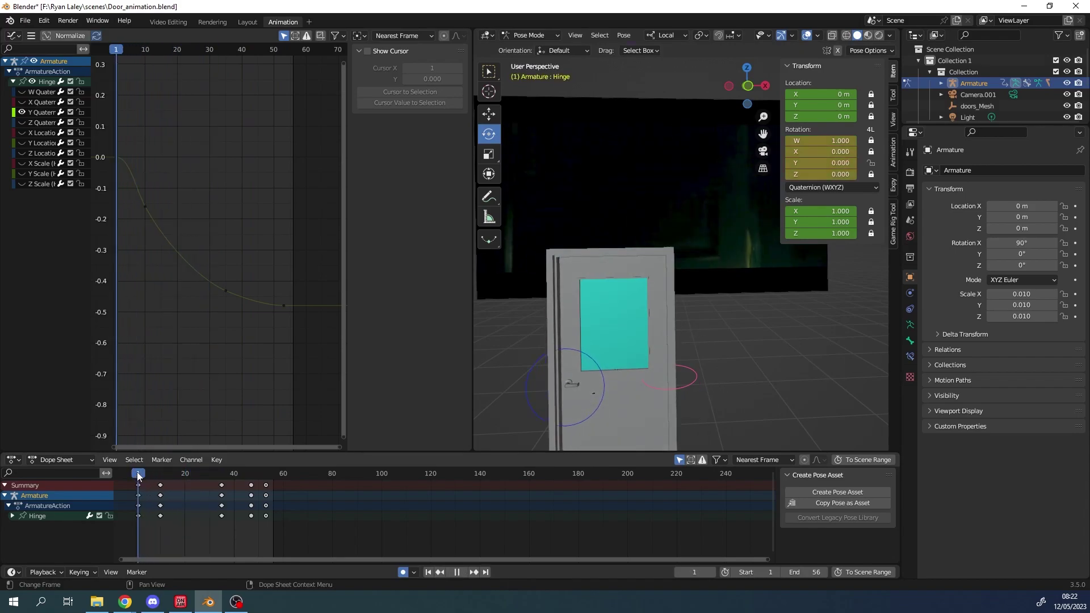
key("space")
key("space")
left_click_drag(193, 469, 138, 471)
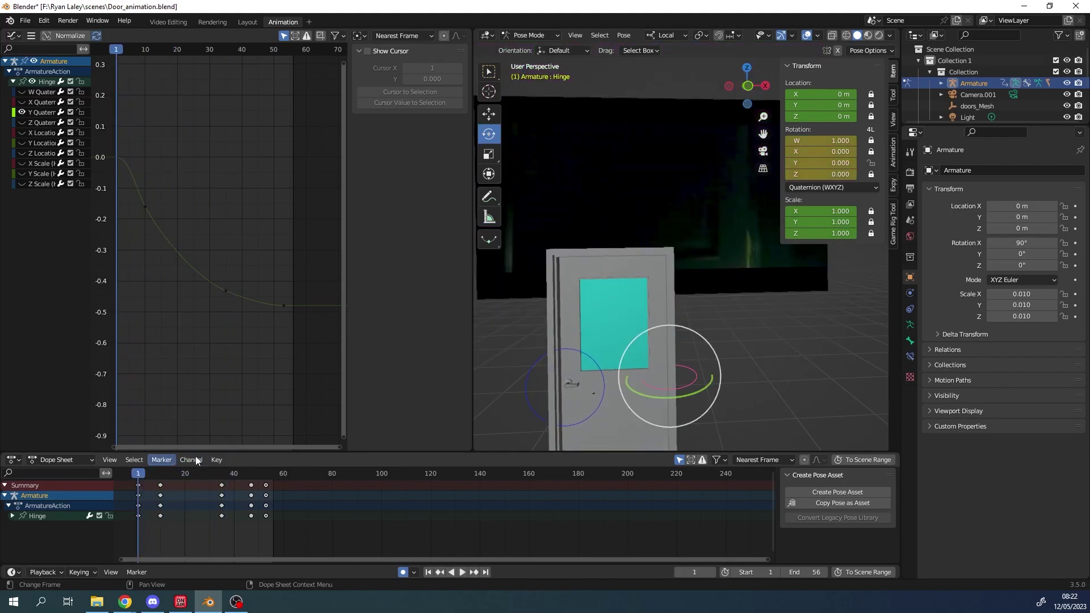
Step: Rotate the hinge at frame 1 to a Y rotation of about -0.077 so the door starts slightly open
left_click(126, 166)
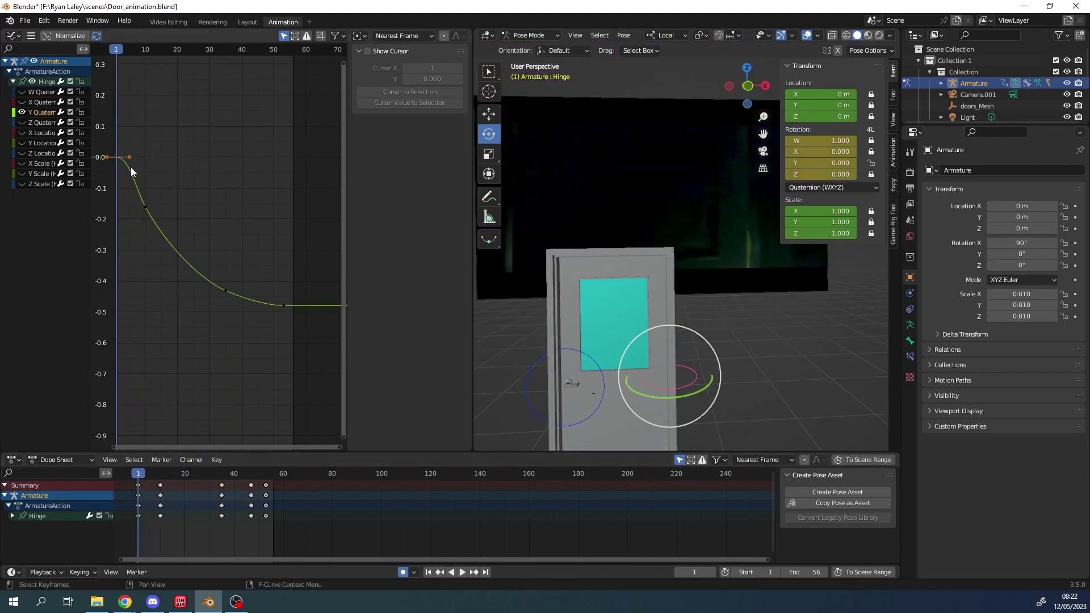
middle_click_drag(159, 176, 157, 180)
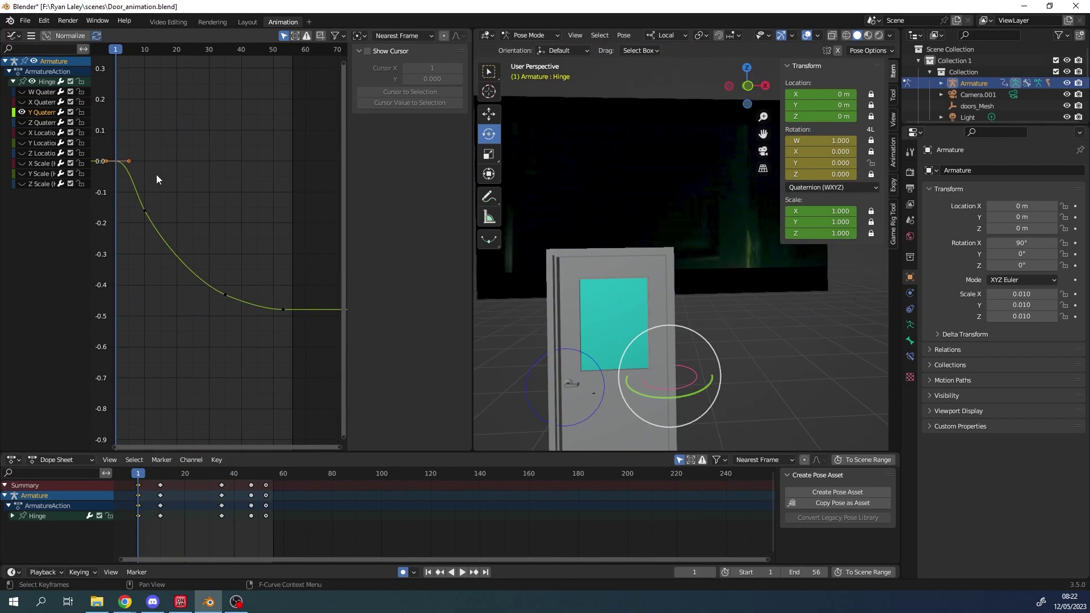
mouse_move(118, 164)
left_mouse_down()
mouse_move(115, 186)
mouse_move(116, 161)
left_mouse_up()
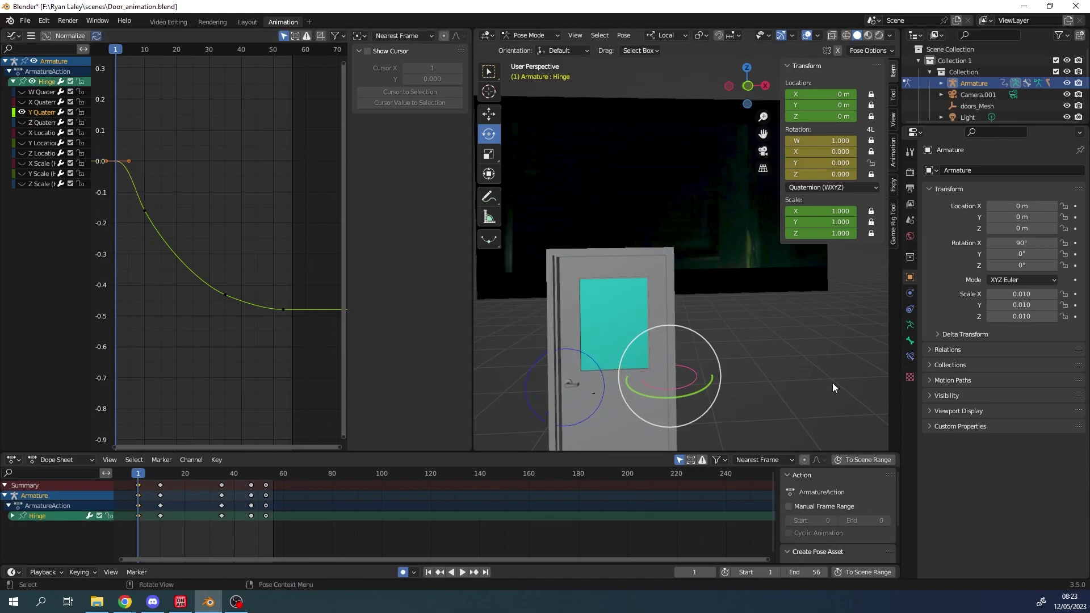
left_click_drag(700, 390, 691, 391)
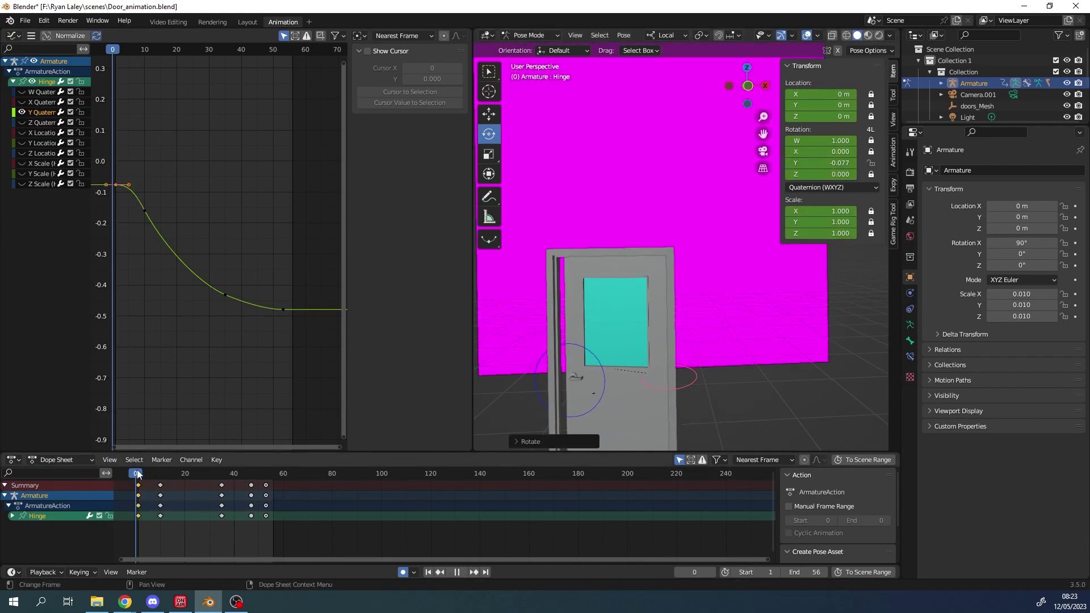
Step: Play the animation with the new start pose and scrub to frame 35 to compare the door with the reference
key("space")
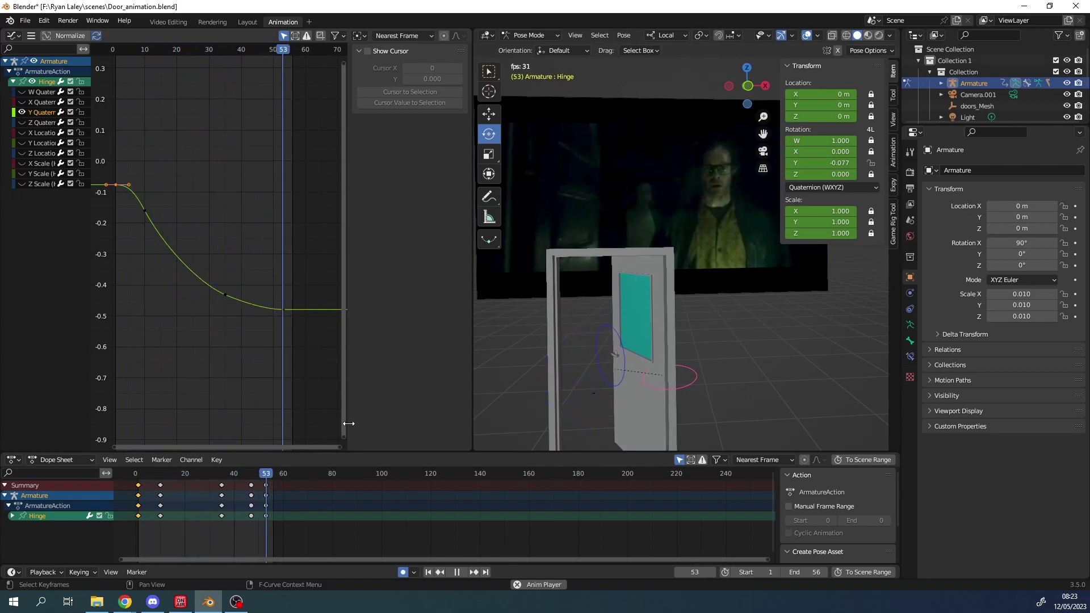
key("space")
key("space")
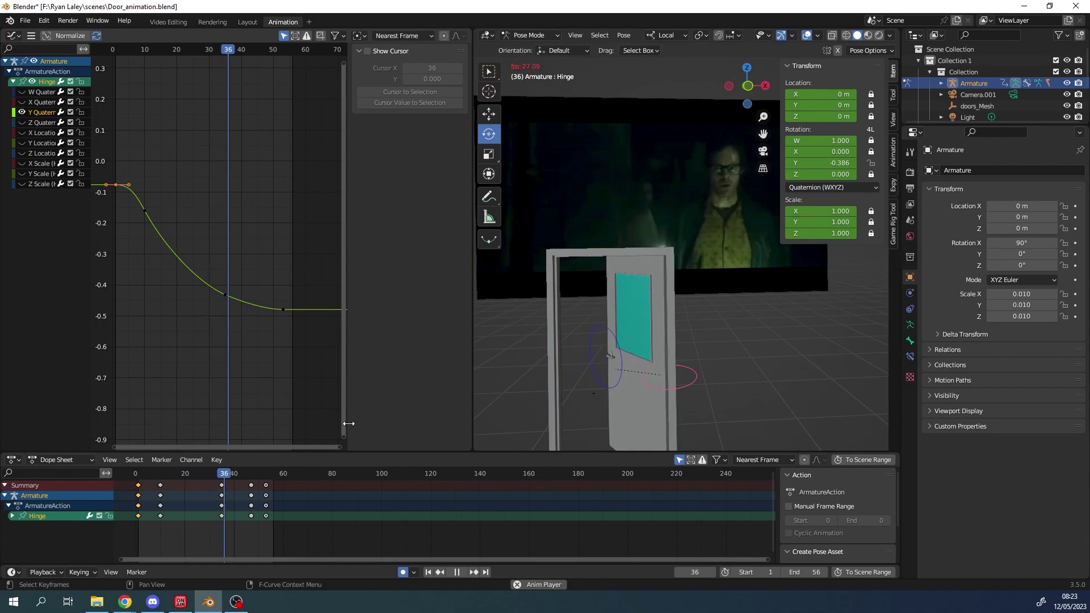
key("space")
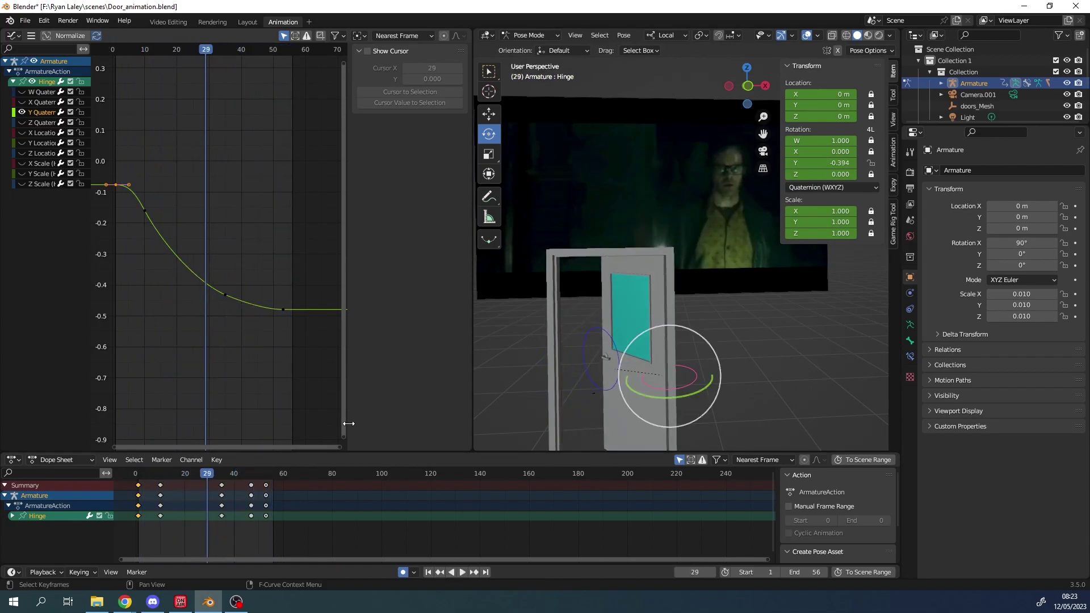
mouse_move(212, 477)
left_mouse_down()
mouse_move(145, 473)
mouse_move(233, 464)
mouse_move(222, 464)
left_mouse_up()
key("space")
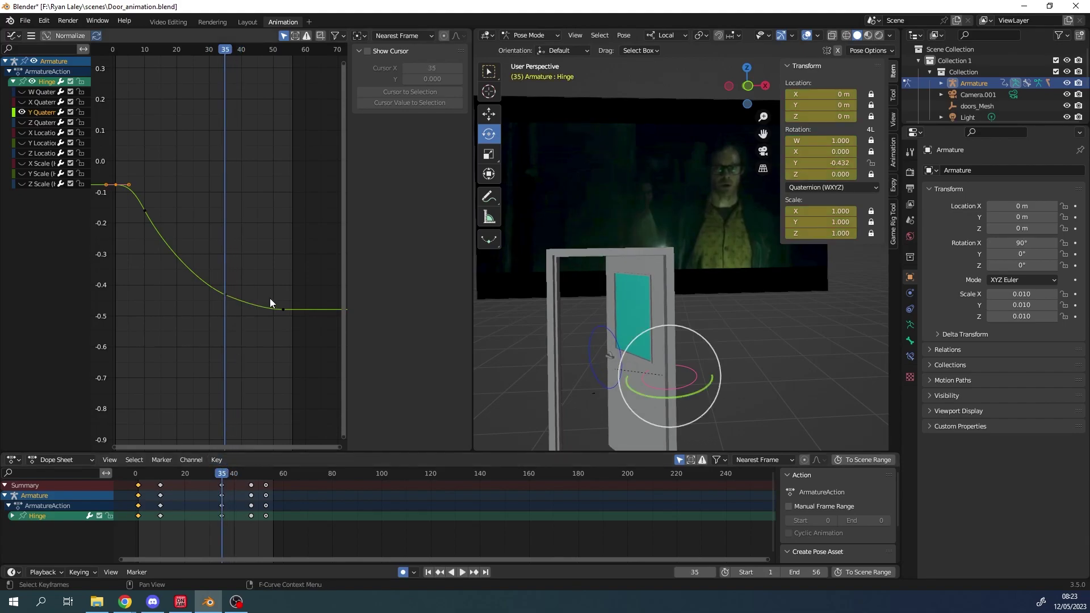
Step: Move the frame 35 and frame 53 keyframes down along the Y axis together, bringing frame 35 to a value of about -0.617
left_click(284, 309)
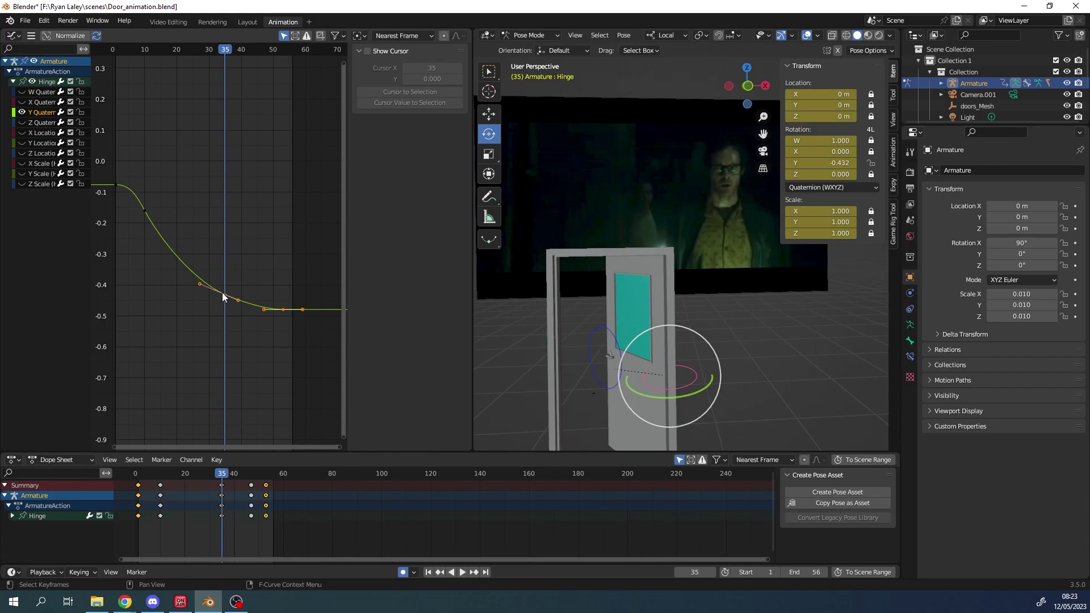
key("g")
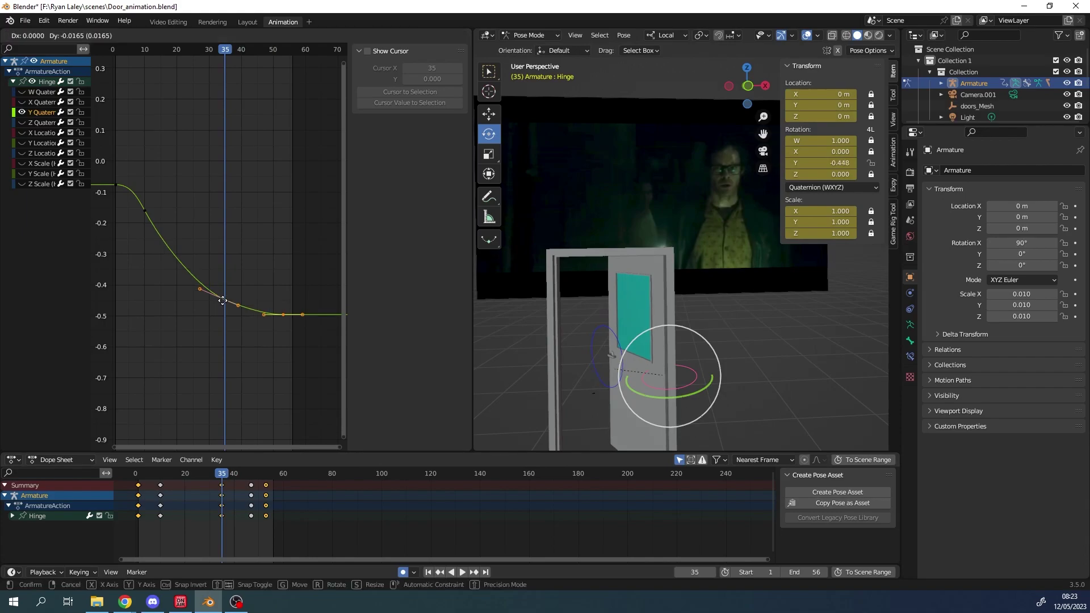
key("y")
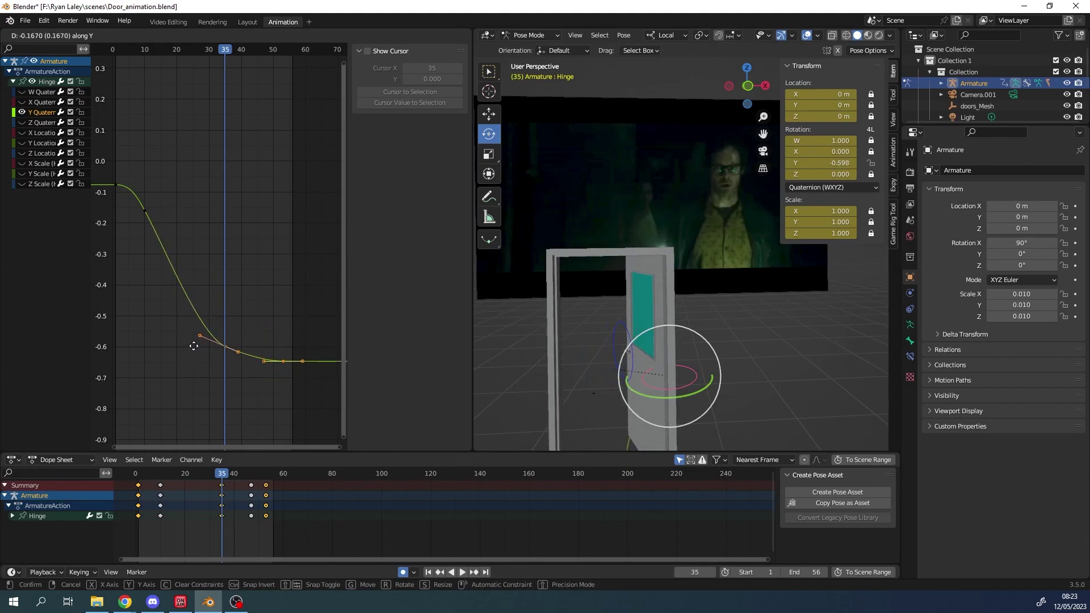
left_click(194, 353)
left_click(209, 278)
Step: Play the wider door opening and scrub back to frame 34 to check its timing against the reference
key("space")
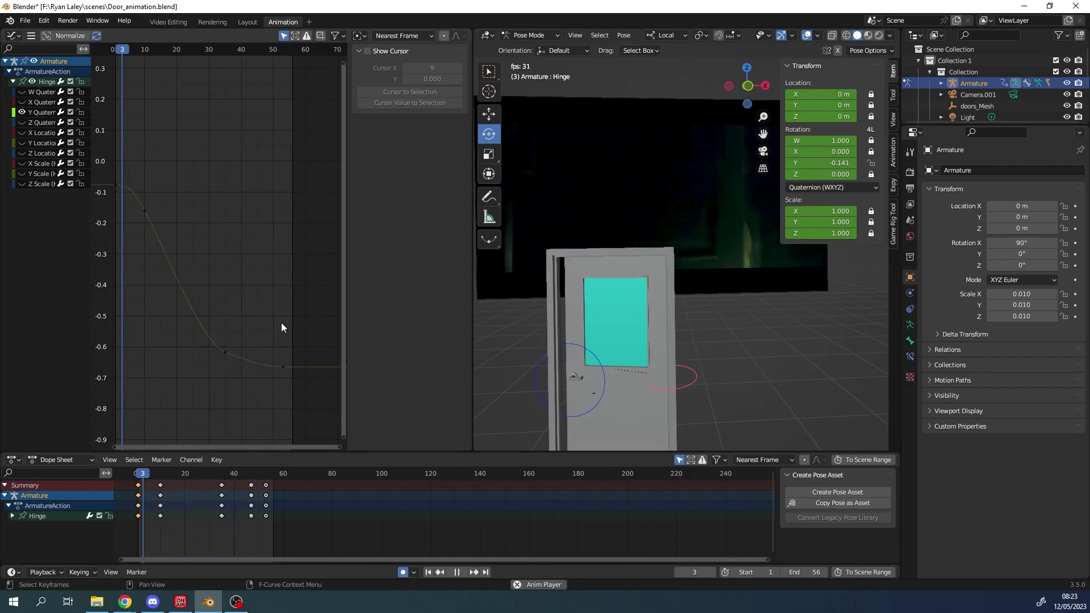
key("space")
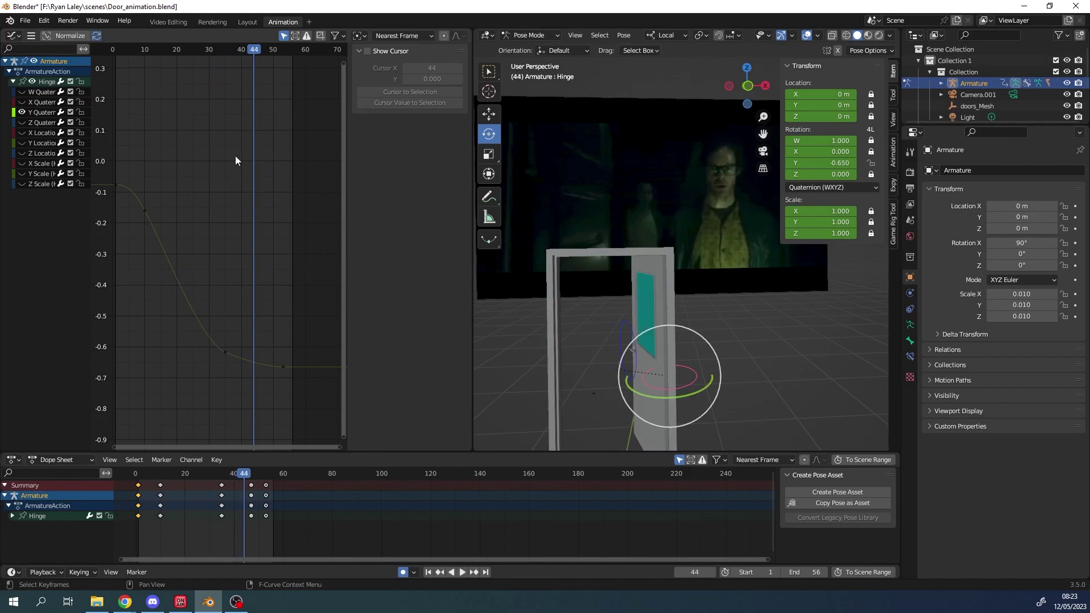
left_click_drag(252, 52, 236, 52)
key("space")
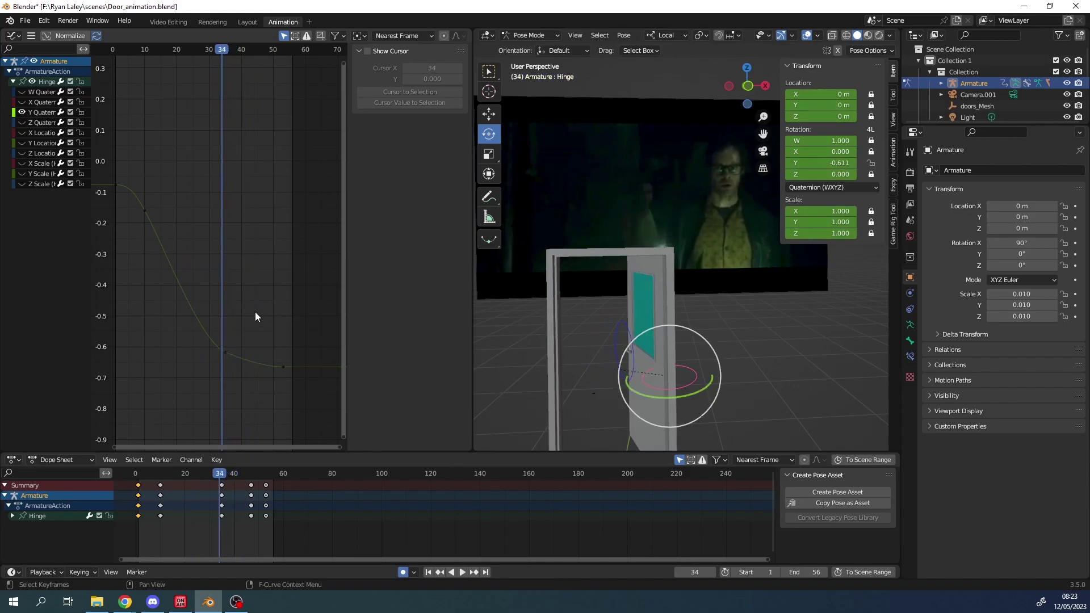
Step: Move the frame 35 keyframe along the X axis to frame 30 and lower its right handle to smooth the curve
left_click_drag(258, 337, 214, 364)
left_click_drag(223, 49, 209, 49)
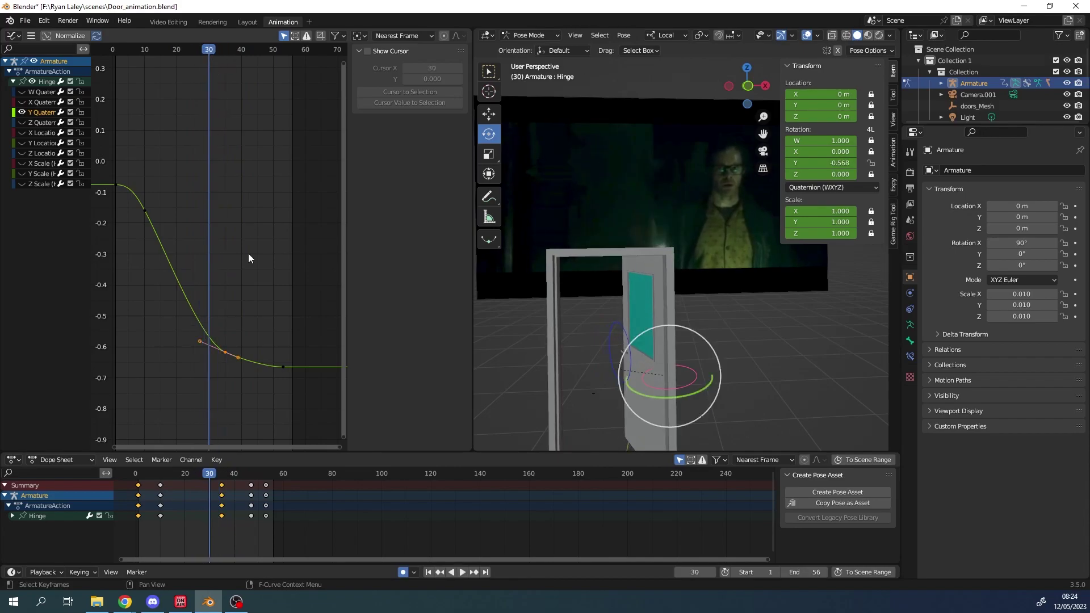
left_click(226, 353)
right_click(226, 353)
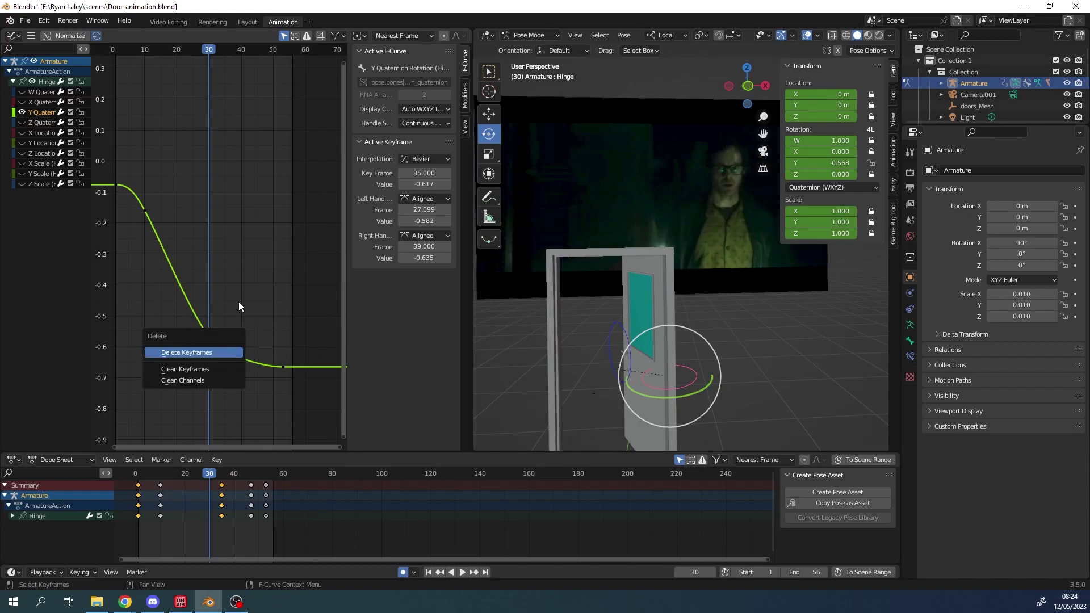
key("g")
key("x")
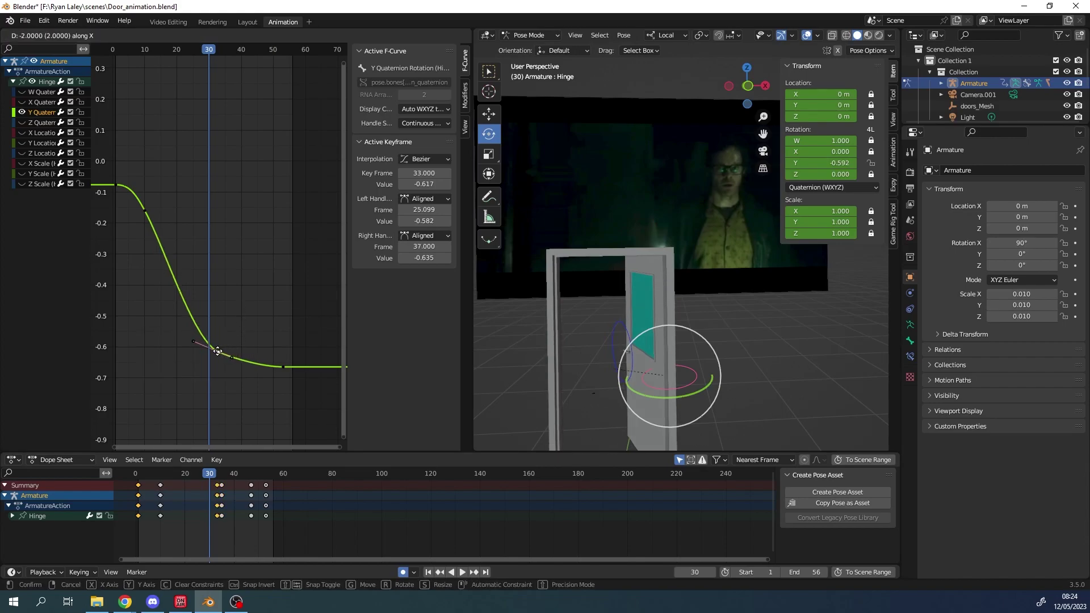
left_click(209, 350)
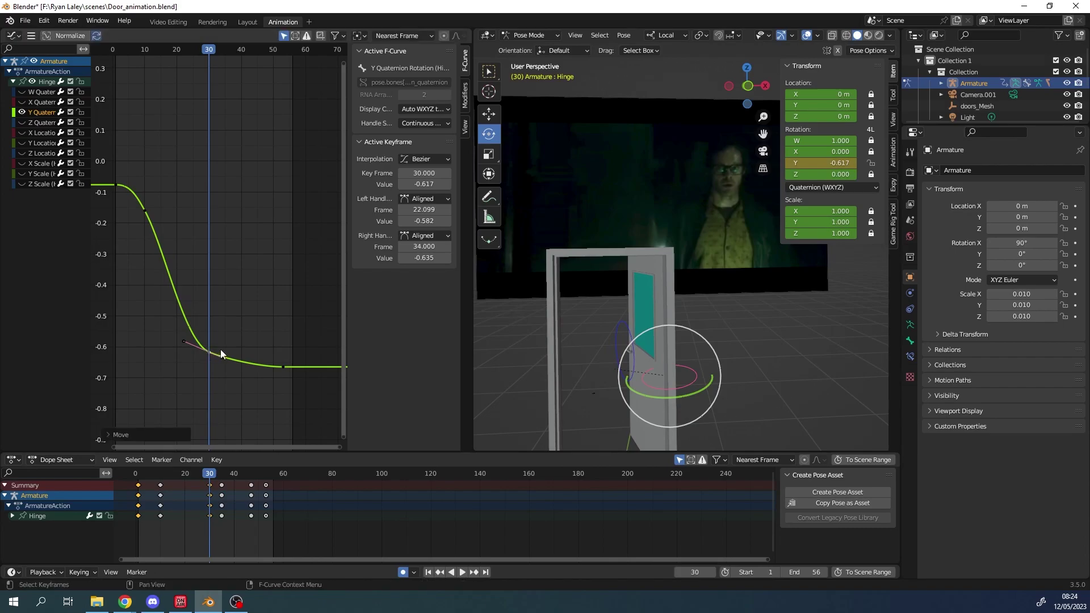
left_click_drag(222, 357, 217, 367)
left_click(238, 333)
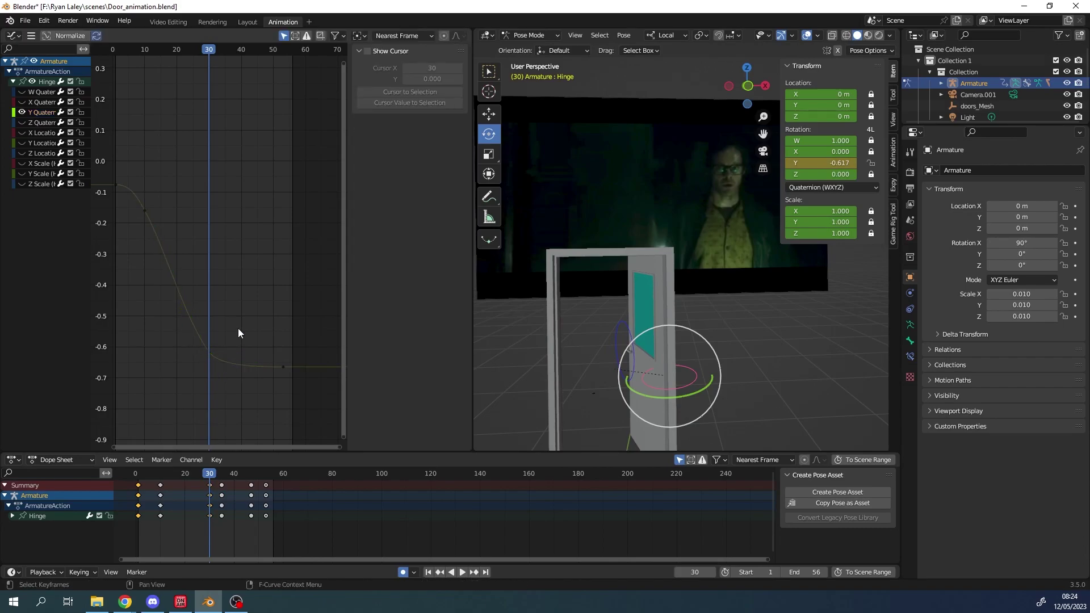
Step: Play the faster opening and scrub to frame 21 to compare the door's position with the reference video
left_click_drag(173, 51, 149, 53)
key("space")
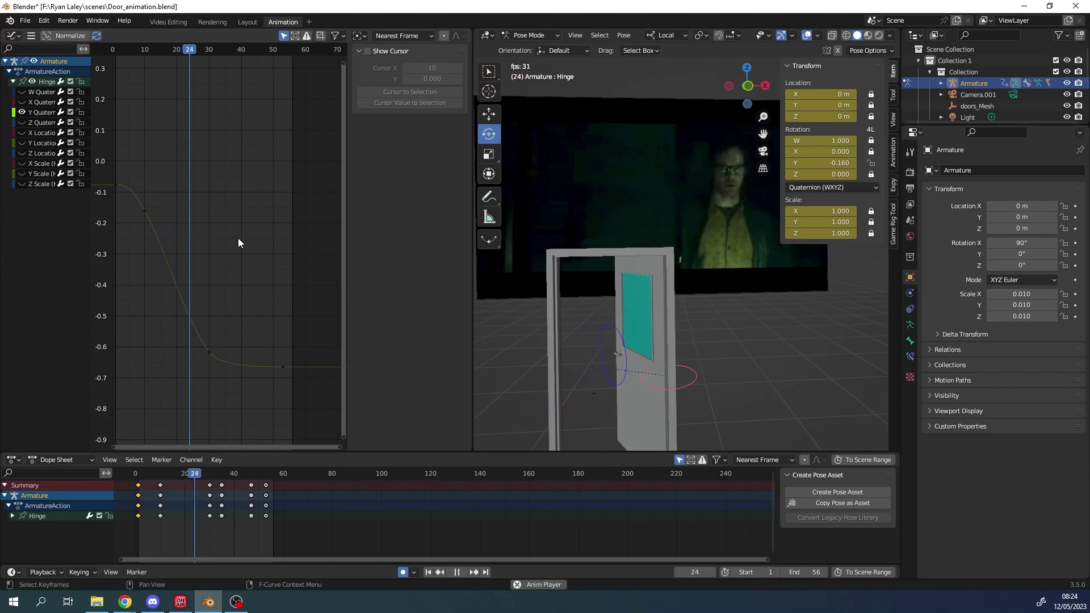
key("space")
left_click_drag(226, 51, 180, 60)
key("space")
key("space")
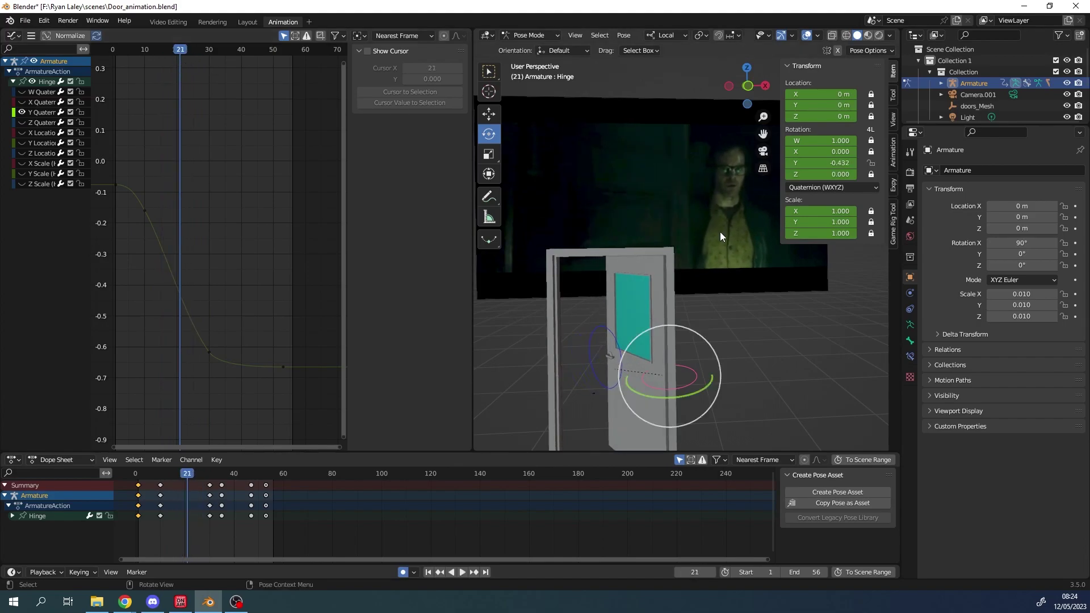
Step: Draw a short vertical annotation along the reference door's edge at frame 21 with the Annotate tool
scroll(715, 238, "up", 2)
mouse_move(700, 242)
middle_mouse_down()
mouse_move(697, 267)
mouse_move(698, 232)
mouse_move(697, 253)
middle_mouse_up()
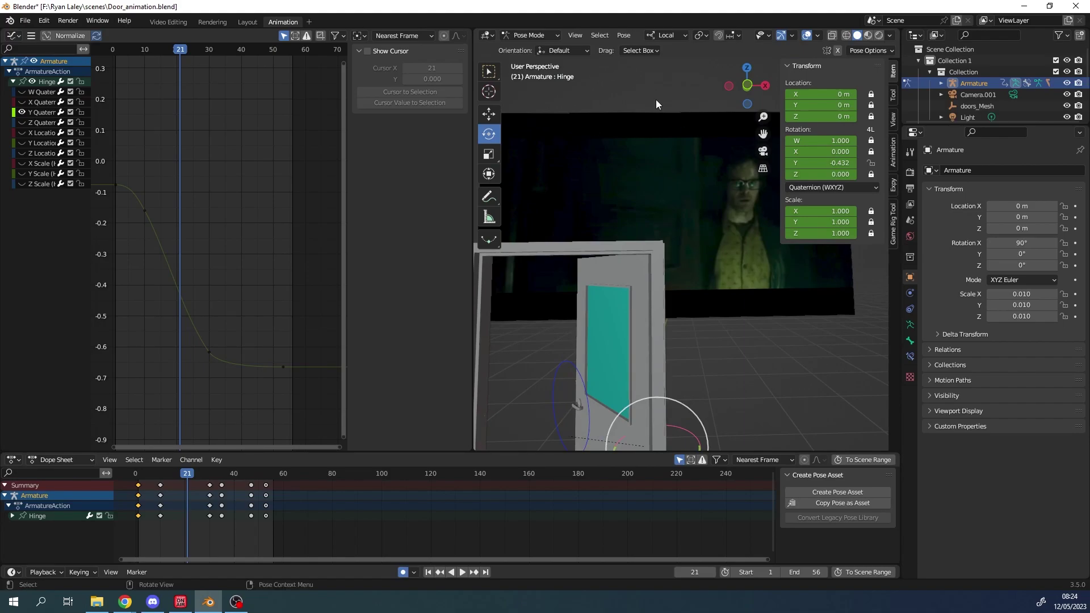
key("shift+space")
key("d")
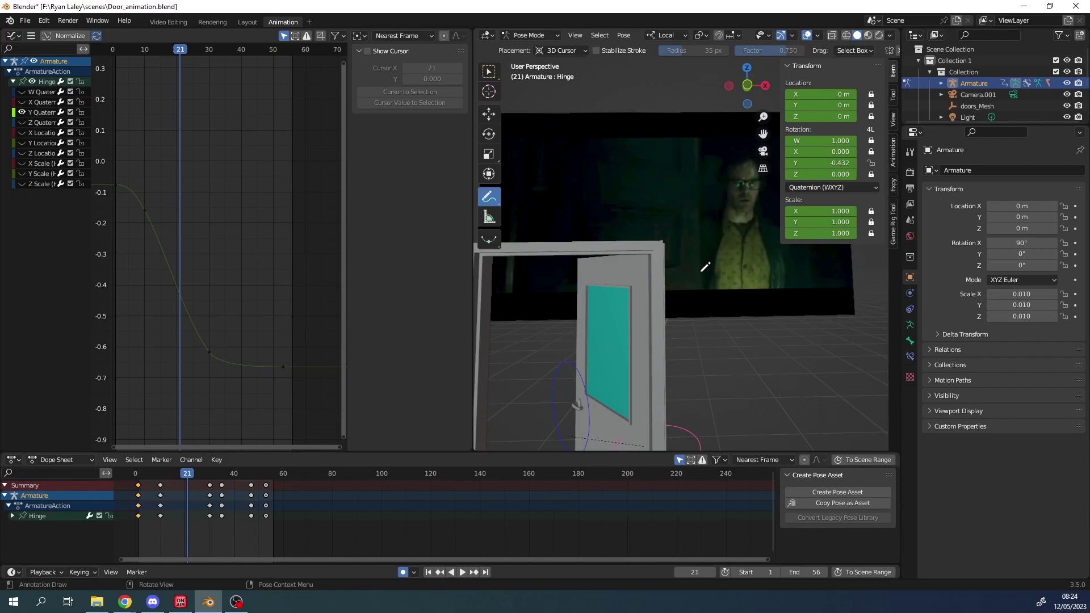
left_click_drag(701, 273, 701, 290)
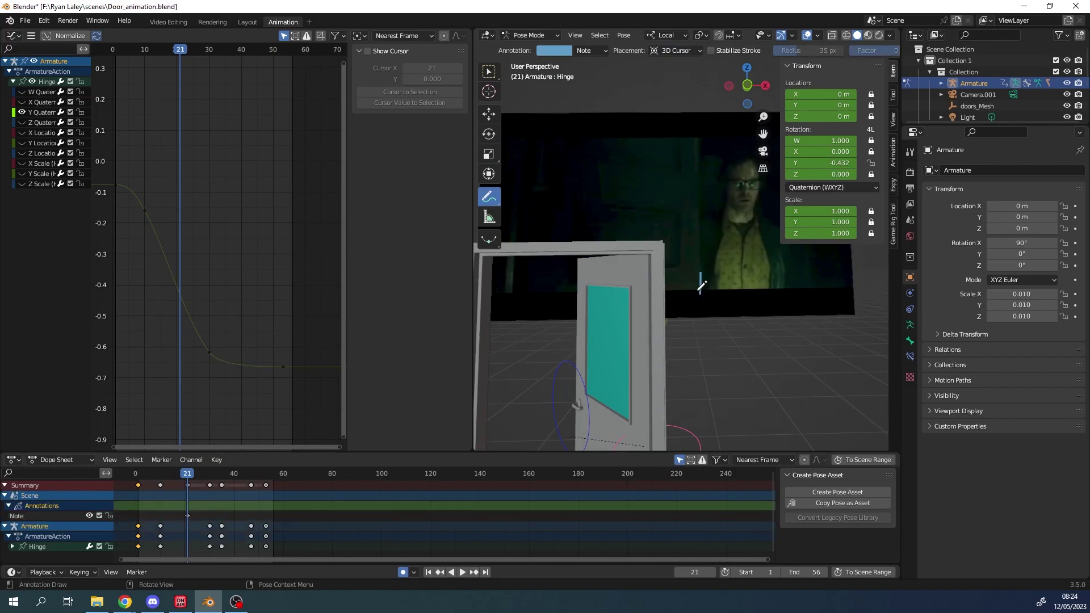
Step: Work back from frame 21 to frame 12, annotating the reference door's edge with vertical strokes on intermediate frames and frame 12
key("Right")
key("Left")
key("Left")
key("Left")
mouse_move(704, 268)
left_mouse_down()
mouse_move(710, 295)
mouse_move(725, 293)
left_mouse_up()
key("Left")
key("Left")
key("Left")
key("Left")
key("Left")
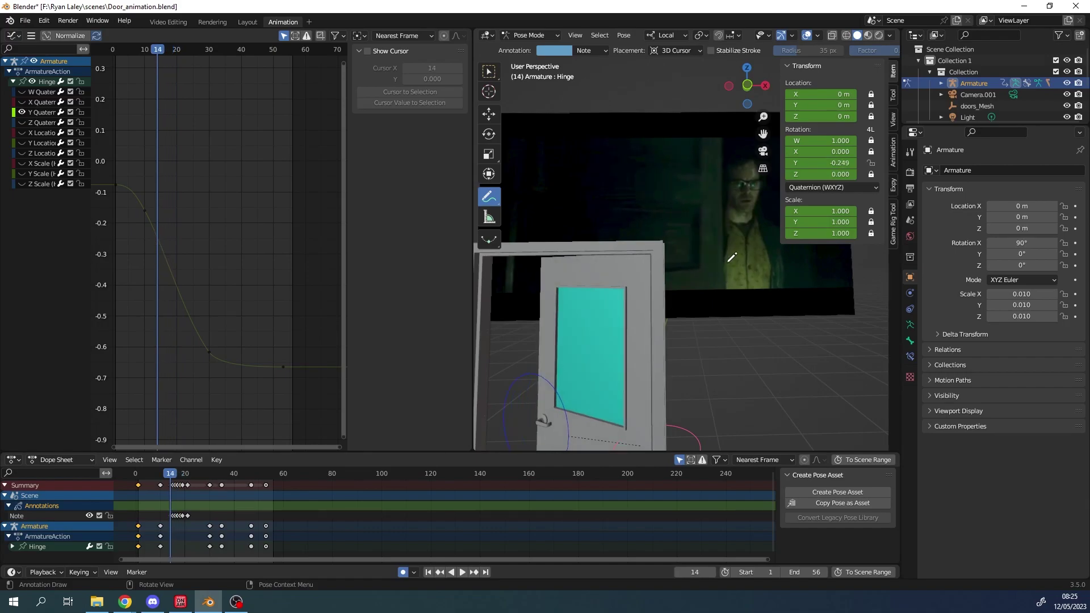
key("Left")
key("Left")
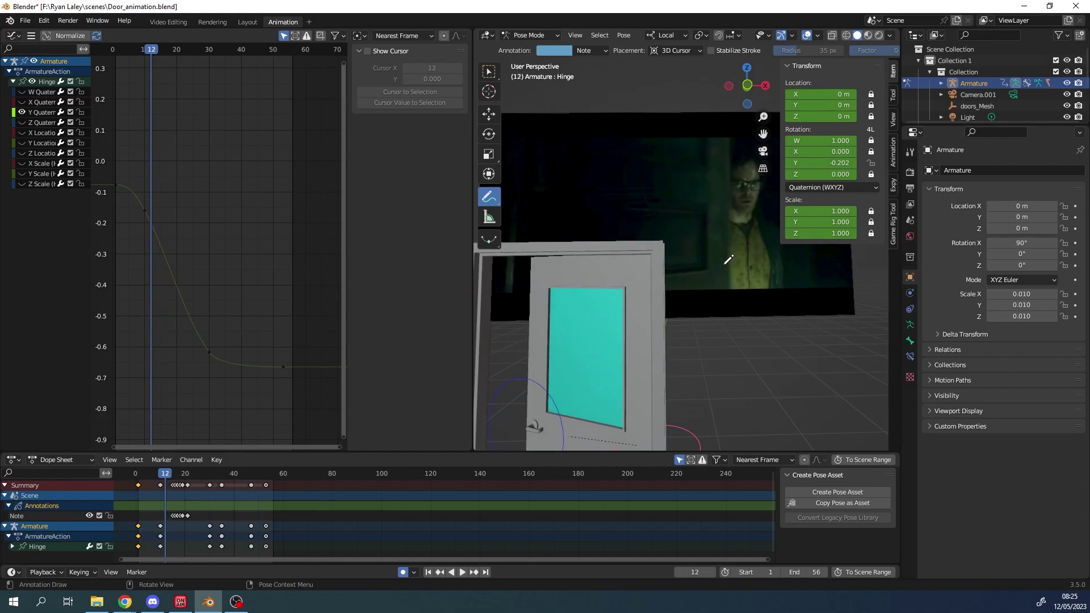
left_click_drag(729, 260, 730, 294)
Step: Step frame by frame around frame 12 and back to frame 5 to examine the reference door's edge
key("Right")
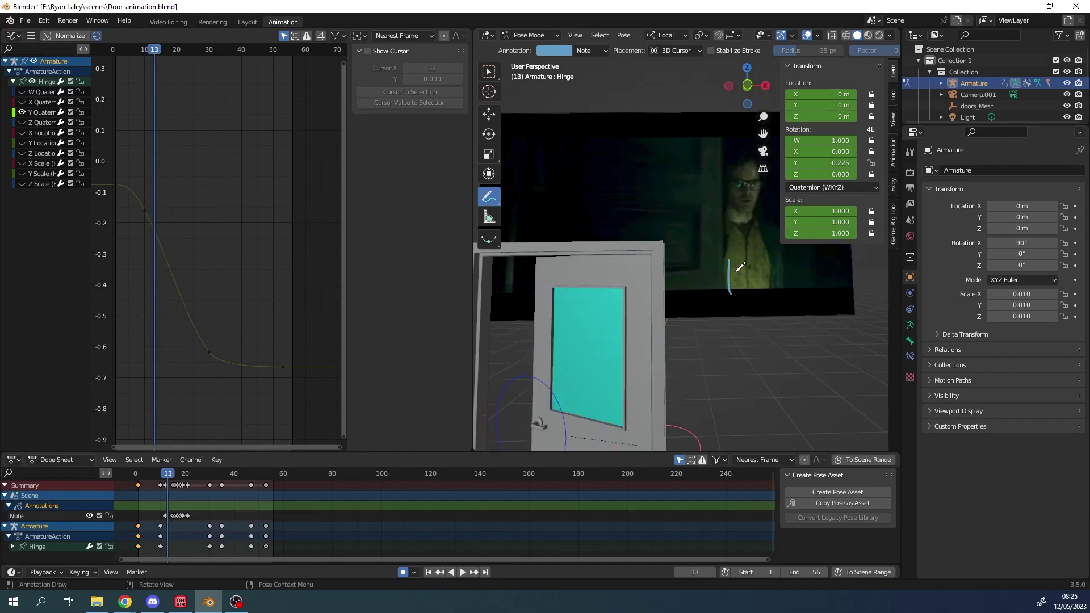
key("Right")
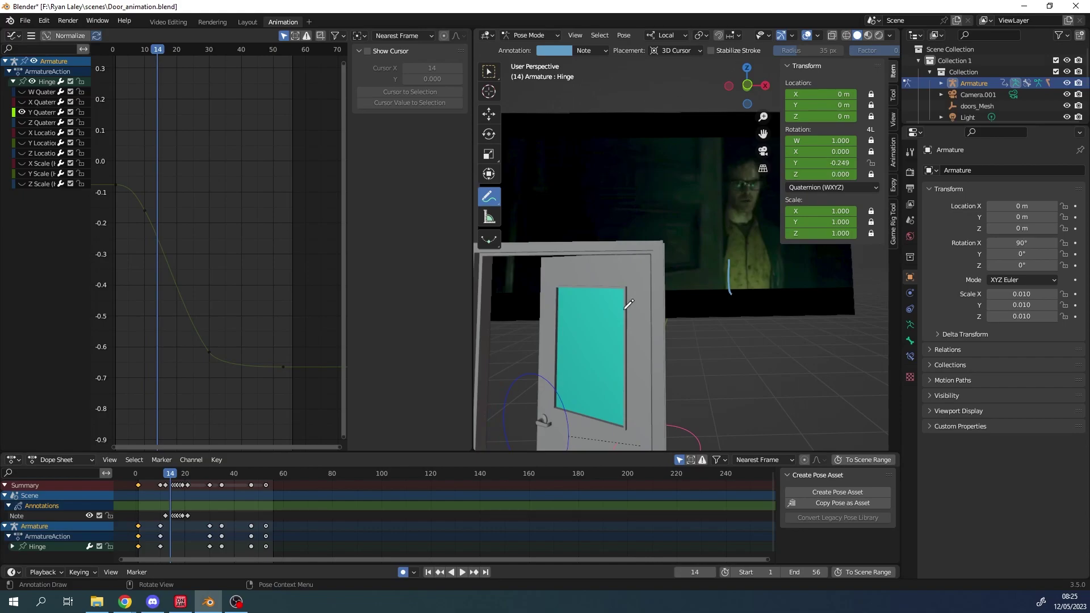
key("Left")
key("Left")
key("Left")
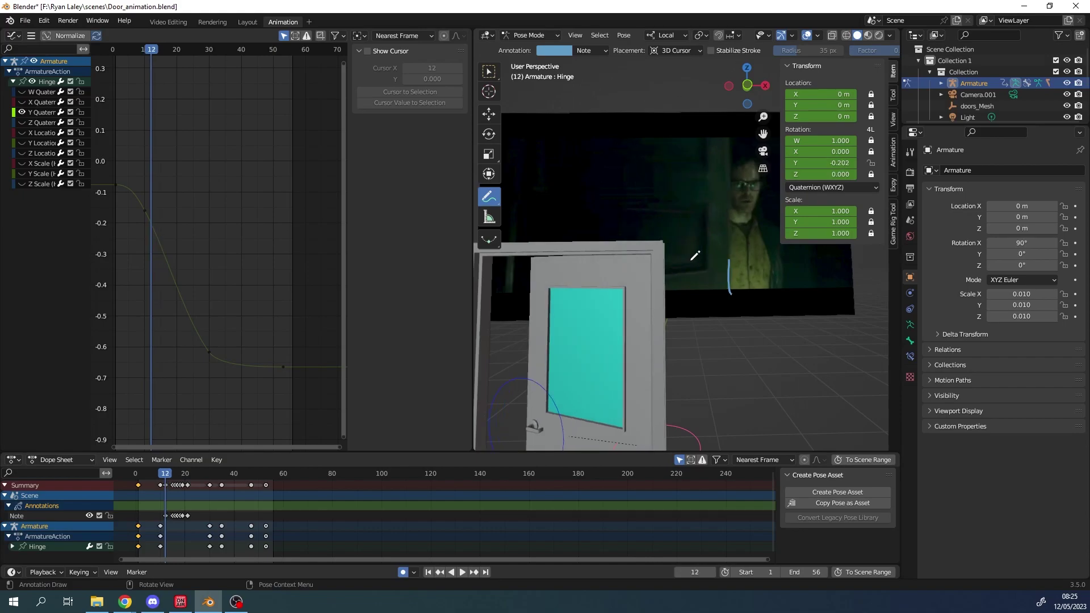
key("Left")
key("Left")
key("Left")
key("Left")
key("Left")
key("Left")
key("Left")
key("Left")
key("Left")
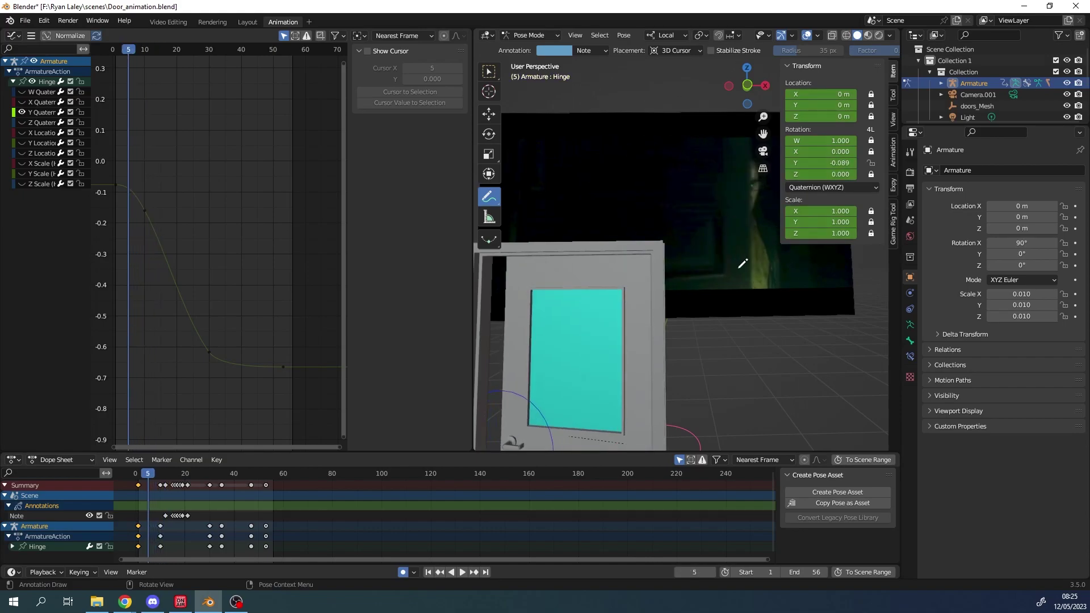
Step: Annotate the reference door's edge with short vertical strokes on frames 3 to 6
key("Left")
key("Right")
key("Right")
left_click_drag(759, 270, 758, 296)
key("Right")
key("Right")
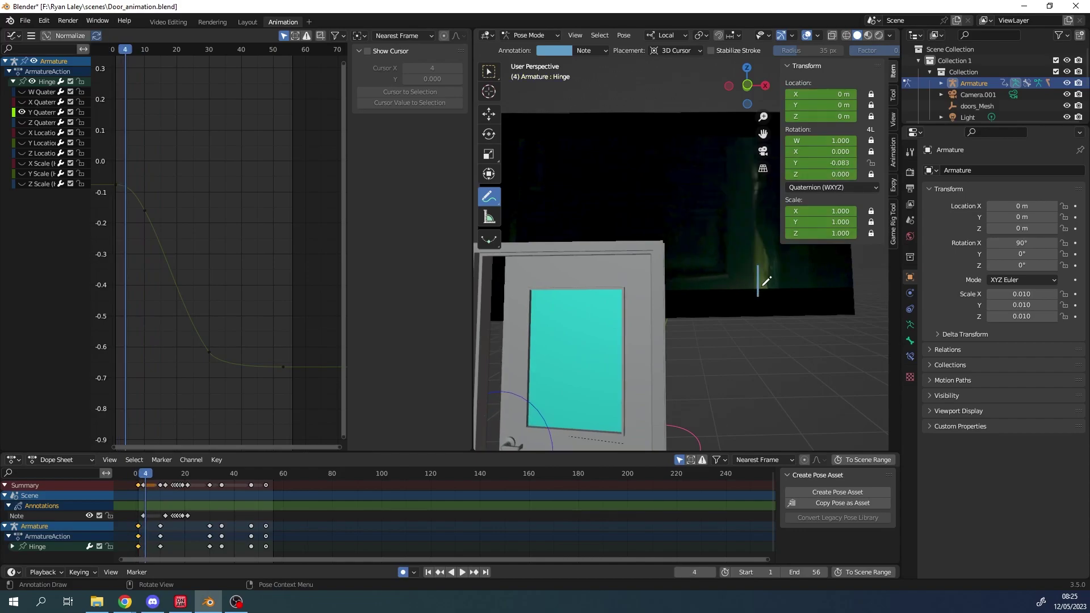
key("Left")
mouse_move(756, 265)
left_mouse_down()
mouse_move(755, 289)
mouse_move(746, 276)
mouse_move(746, 286)
left_mouse_up()
key("Right")
key("Right")
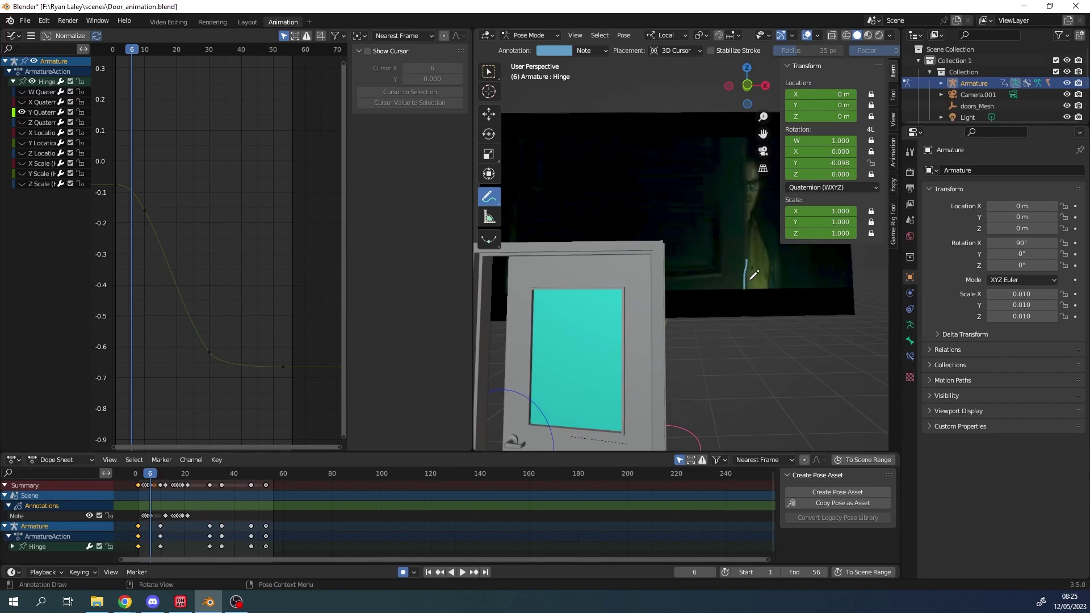
left_click_drag(747, 254, 747, 286)
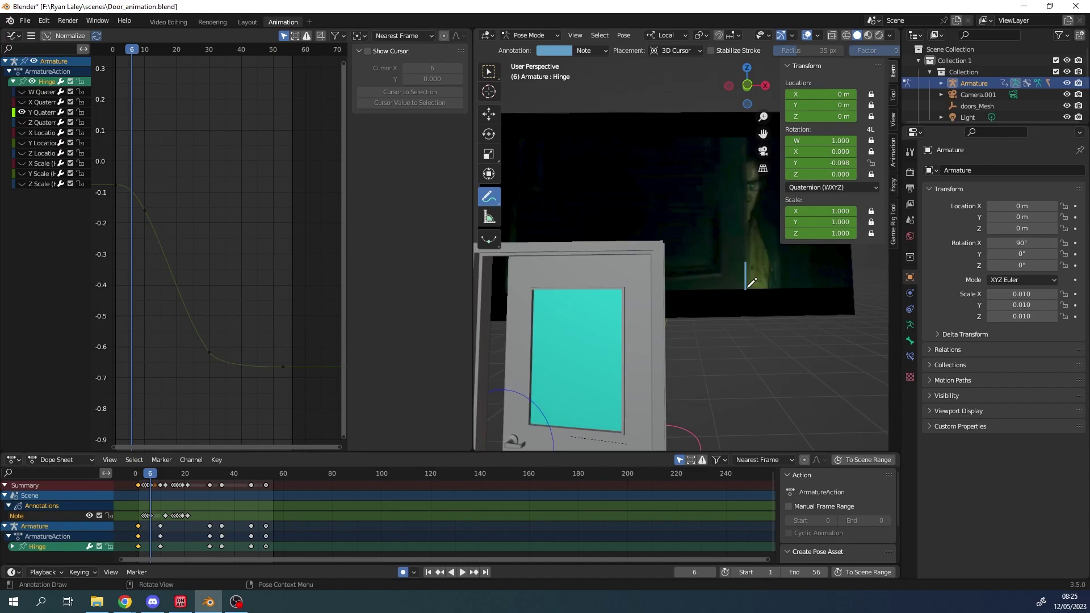
Step: Annotate the reference door's edge with short vertical strokes on the unmarked frames from 7 to 14
key("Right")
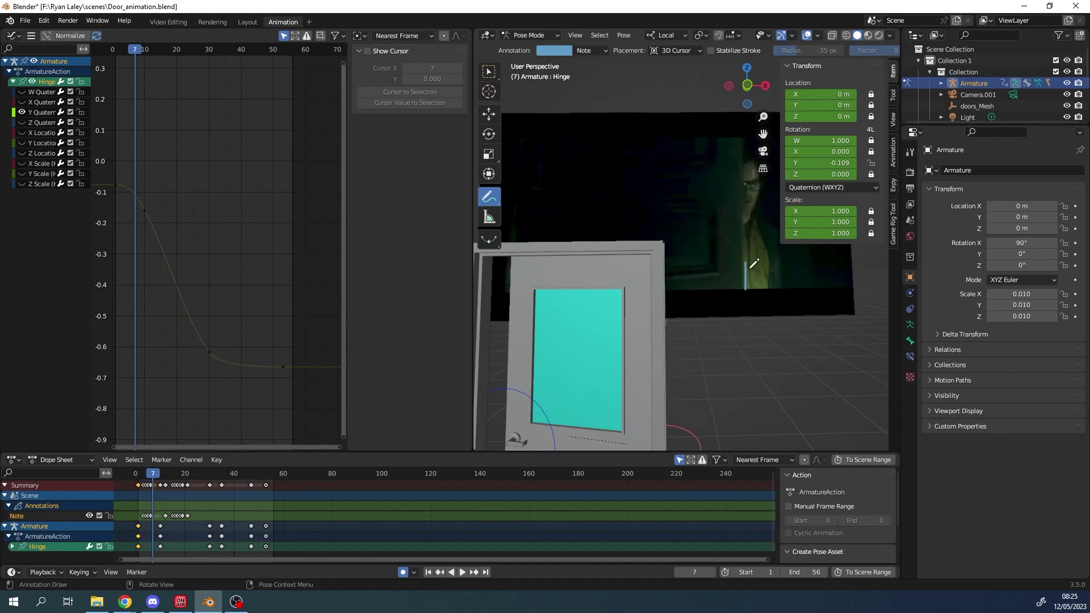
mouse_move(749, 256)
left_mouse_down()
mouse_move(747, 289)
mouse_move(746, 266)
left_mouse_up()
left_click_drag(744, 284, 742, 291)
key("Right")
key("Right")
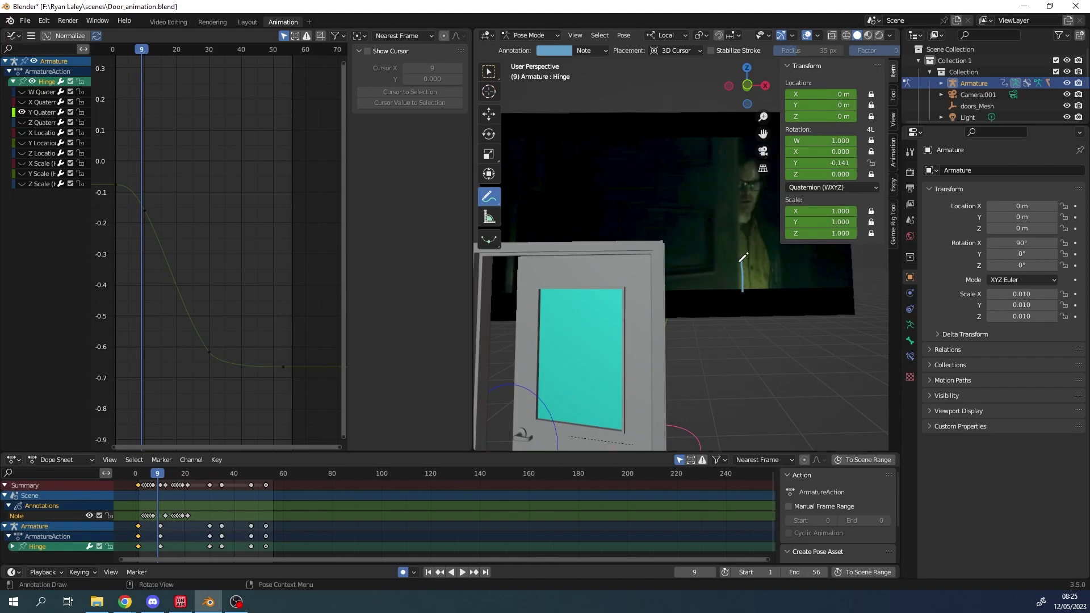
key("Right")
key("Right")
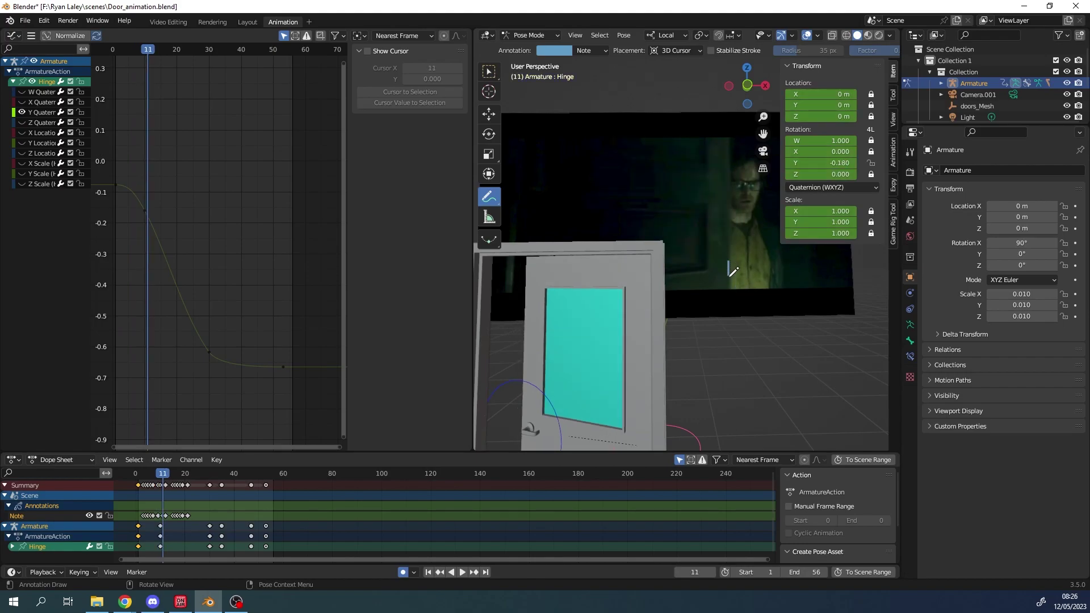
key("Right")
key("Right")
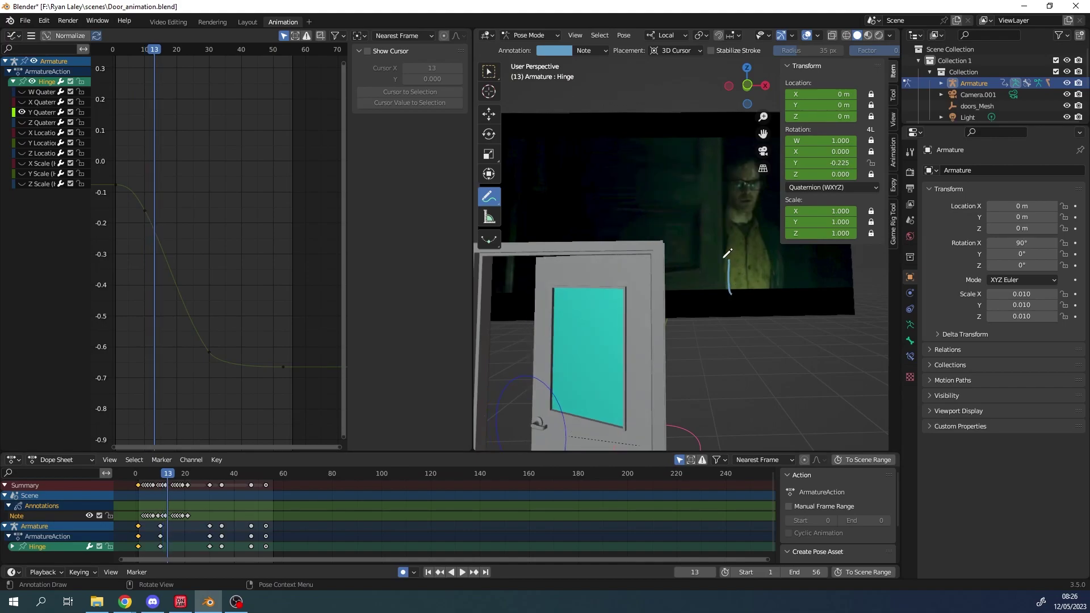
key("Right")
key("Right")
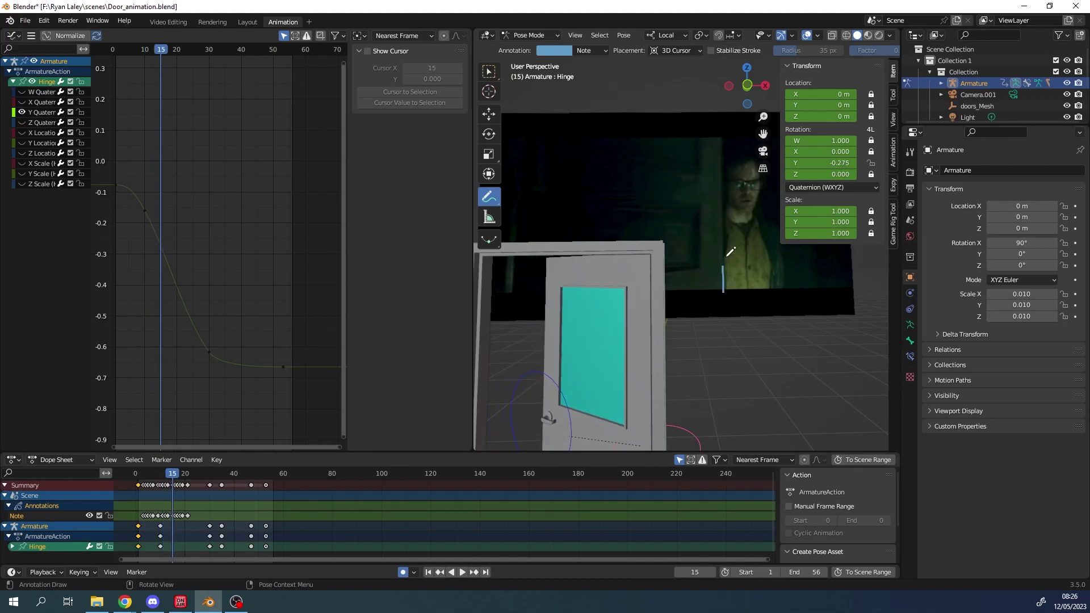
Step: Step forward to frame 19 and back to frame 0 to examine how the annotated door edge moves
key("Right")
key("Right")
key("Right")
key("Right")
key("Right")
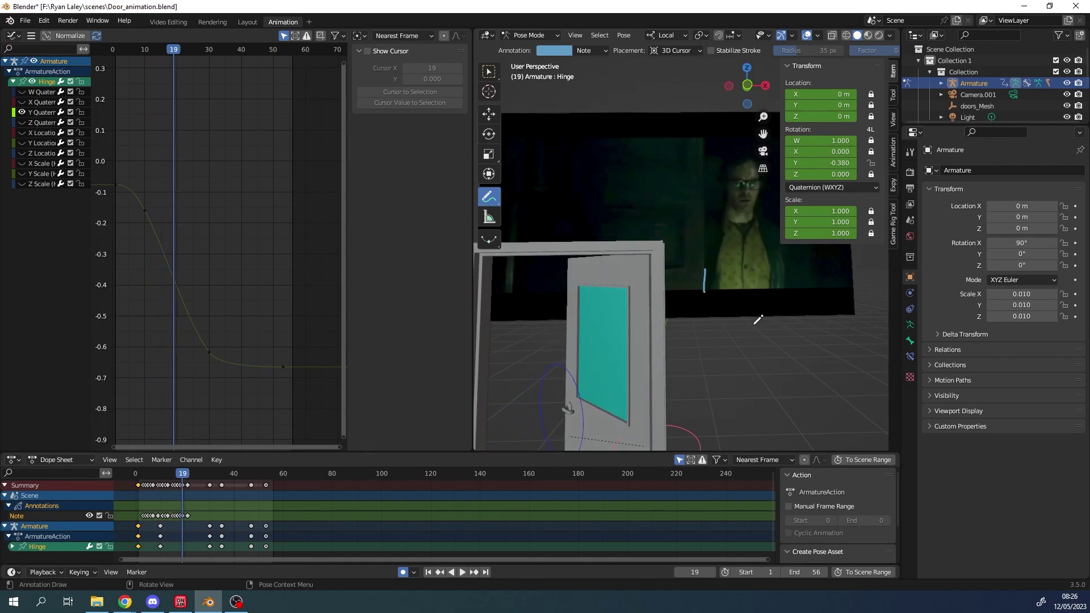
key("Left")
key("Left")
key("Left")
key("Left")
key("Left")
key("Left")
key("Left")
key("Left")
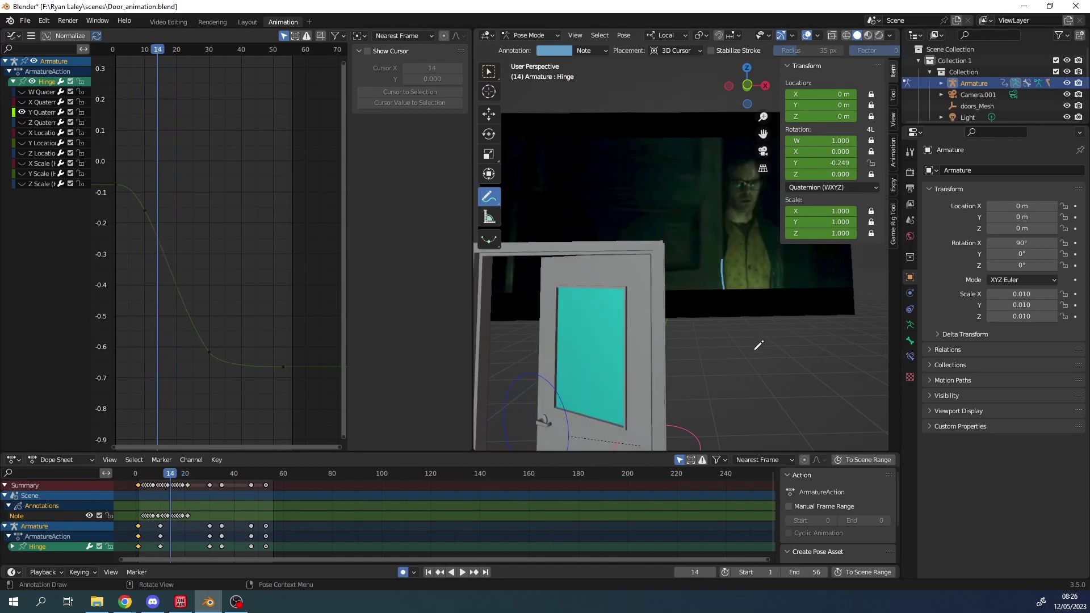
key("Left")
key("Left")
key("Left")
key("Left")
key("Left")
key("Left")
key("Left")
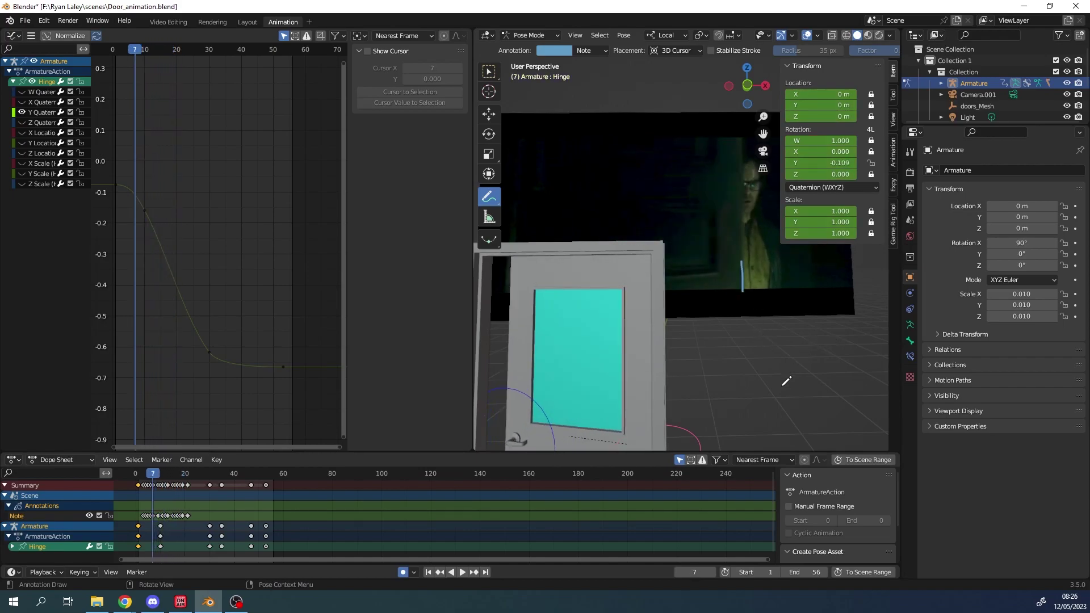
key("Left")
key("Left")
key("Left")
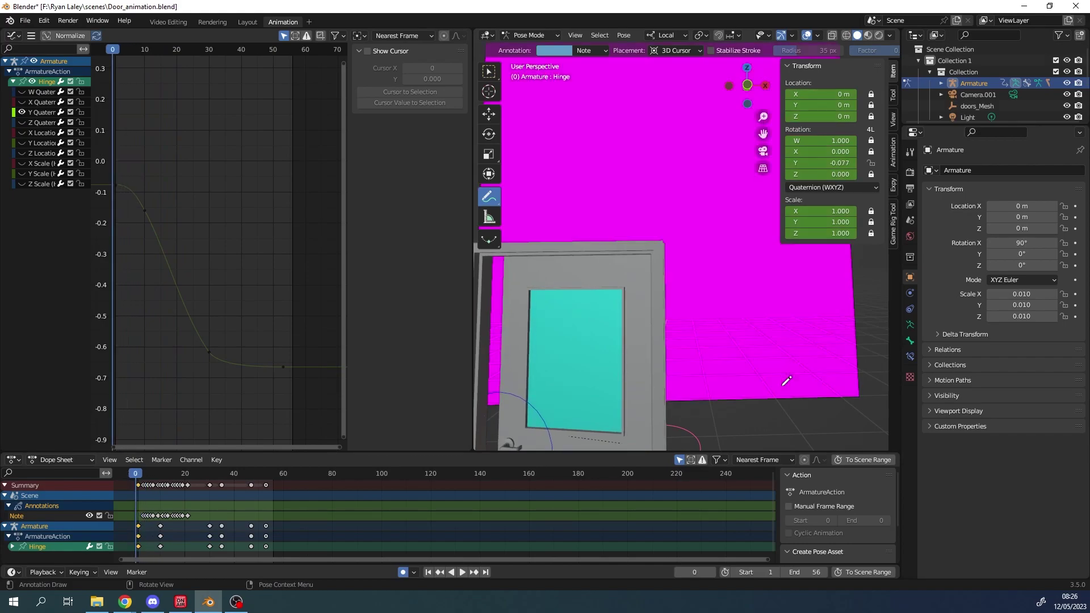
Step: Step forward from frame 0 to frame 22 to examine the spacing of the door-edge annotations
key("Right")
key("Right")
key("Right")
key("Right")
key("Right")
key("Right")
key("Right")
key("Right")
key("Right")
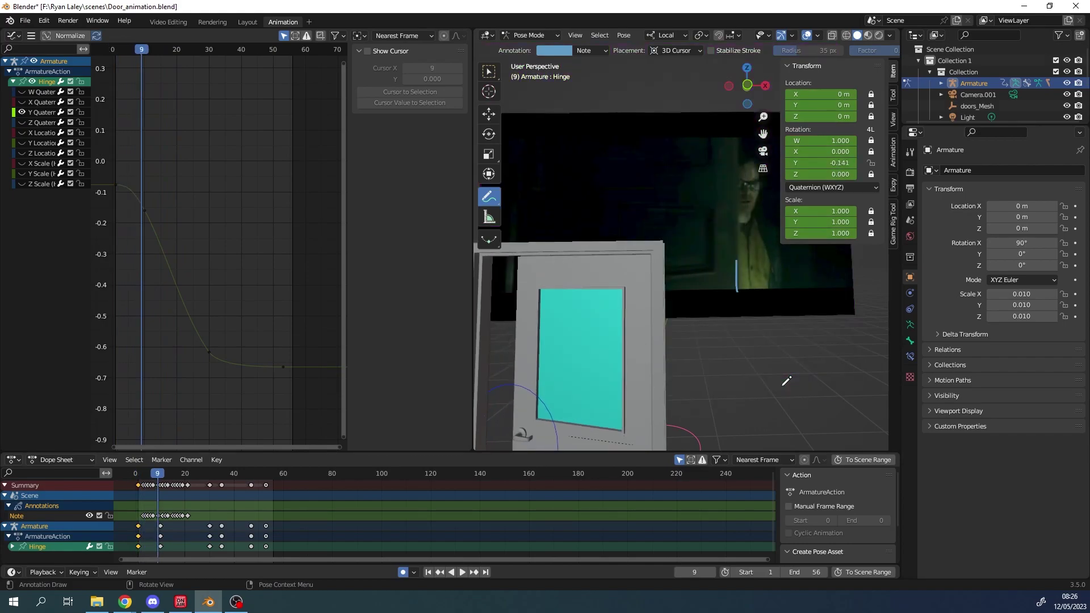
key("Right")
key("Right")
key("Right")
key("Right")
key("Right")
key("Right")
key("Right")
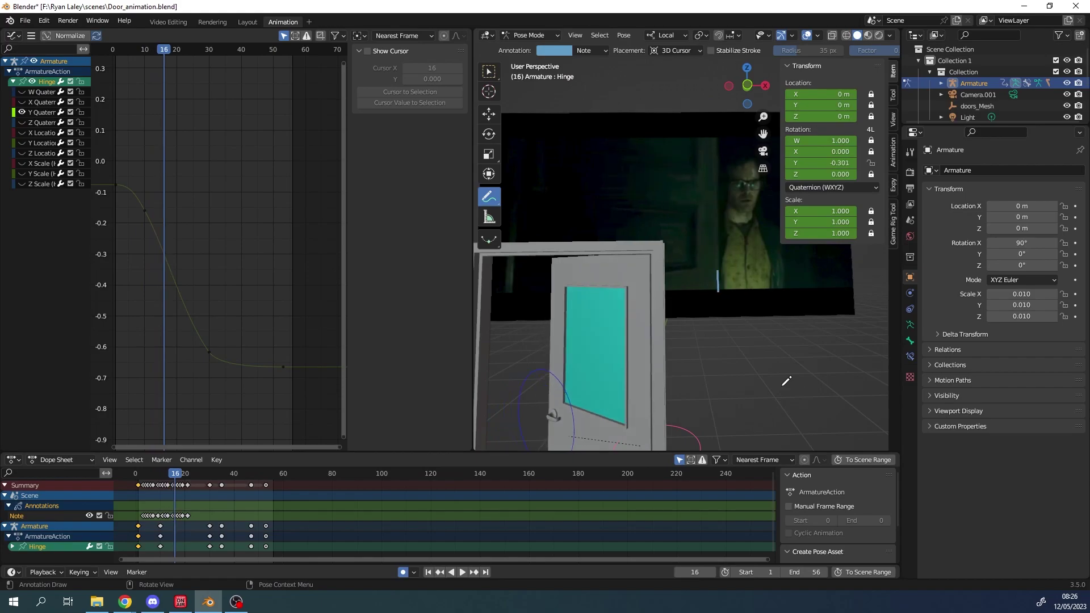
key("Right")
key("Right")
key("Right")
key("Right")
key("Right")
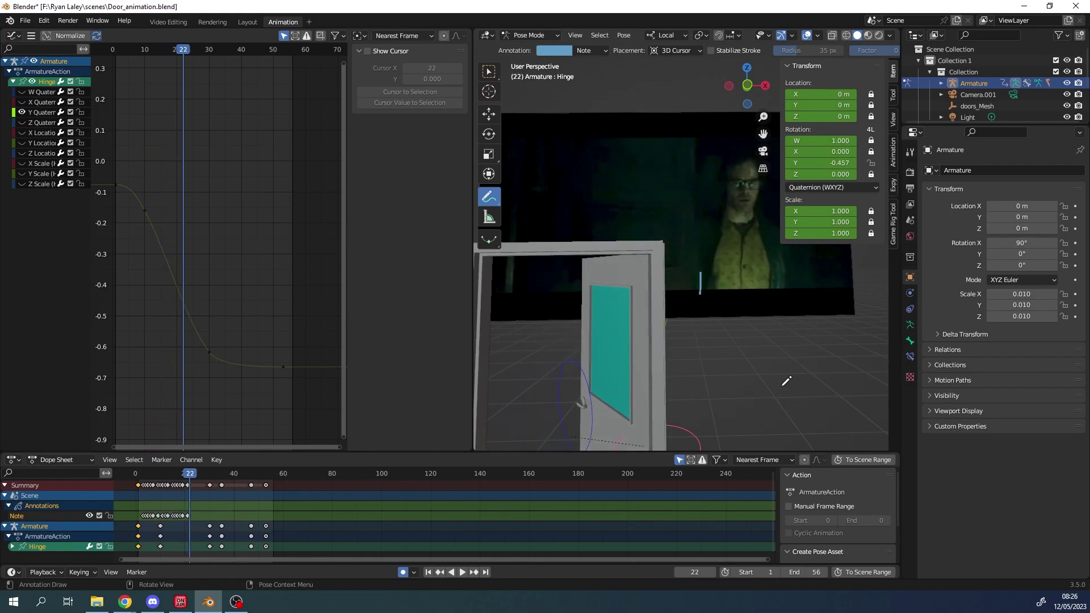
Step: Compare the frames around 22 and annotate the reference door's edge at frame 23
key("Right")
key("Right")
key("Left")
key("Right")
key("Left")
key("Left")
key("Left")
key("Right")
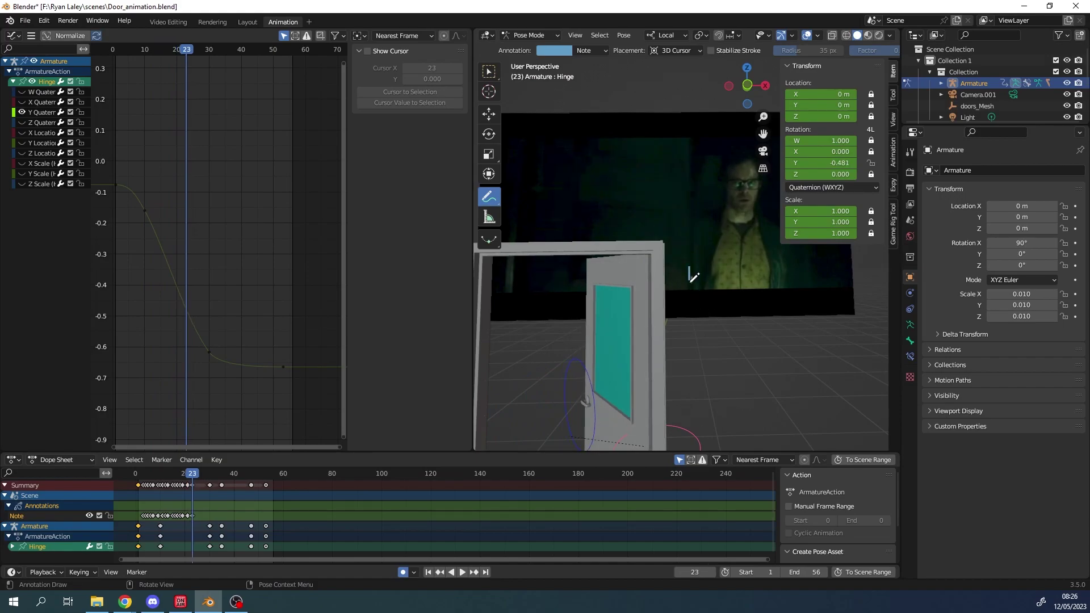
Step: Continue marking the reference door's edge with vertical strokes on frames 24 to 28
key("Right")
mouse_move(690, 290)
left_mouse_down()
mouse_move(689, 266)
mouse_move(676, 272)
mouse_move(673, 262)
left_mouse_up()
key("Right")
key("Right")
key("Right")
key("Right")
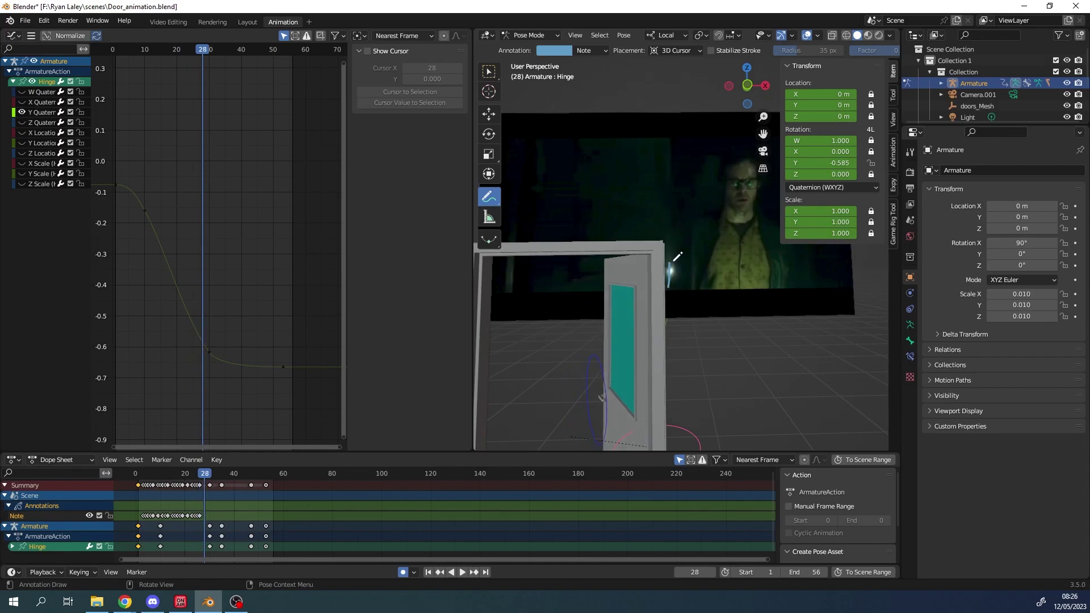
key("Right")
key("Left")
left_click_drag(668, 287, 673, 262)
key("Right")
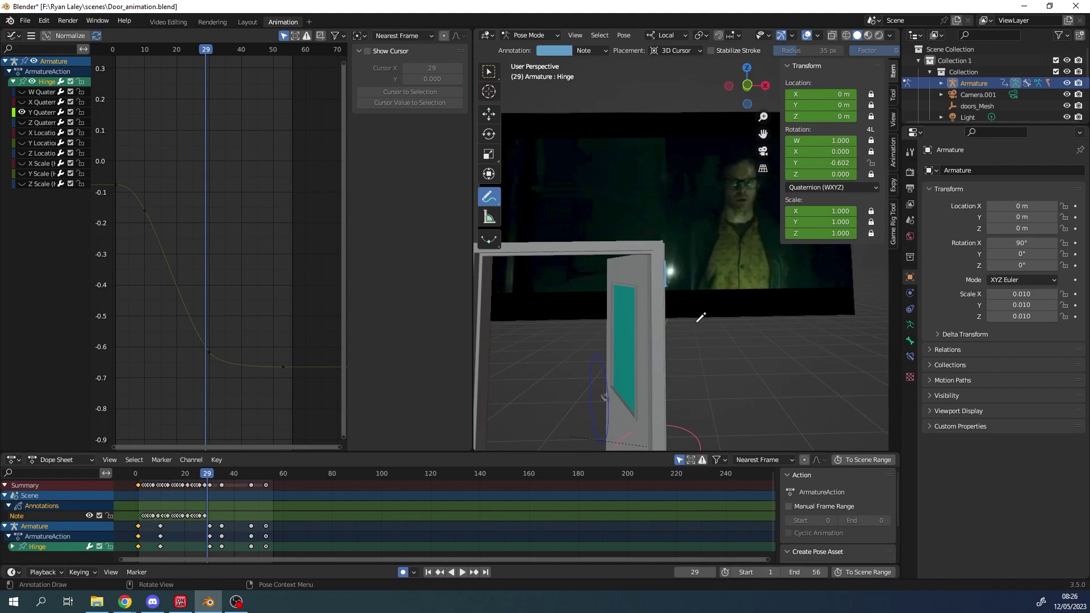
Step: Reveal the hidden part of the reference video and annotate the door's edge between frames 29 and 34
middle_click_drag(699, 317, 698, 348)
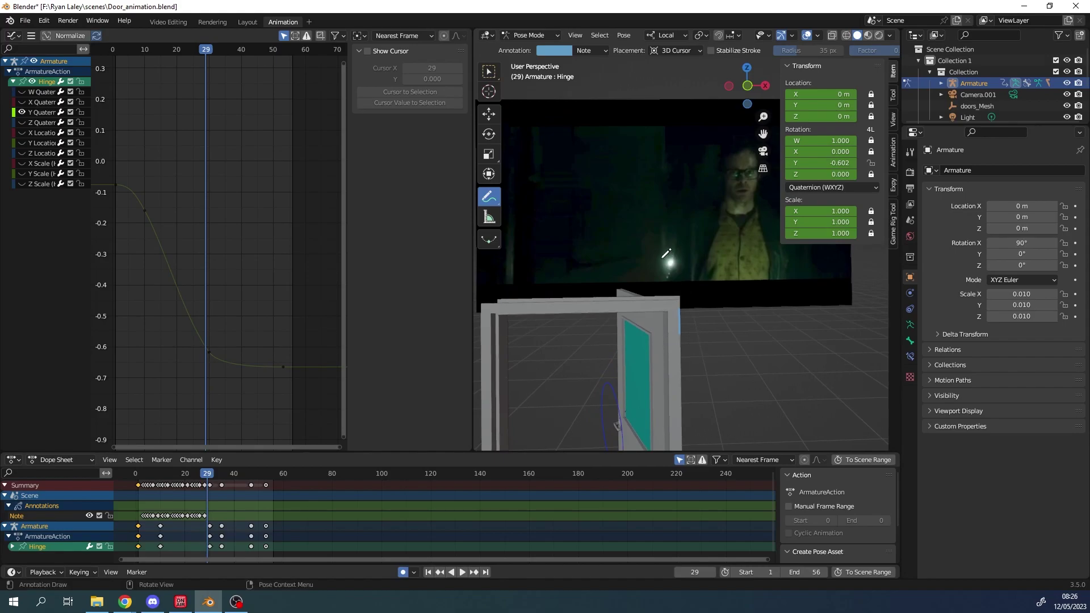
middle_click_drag(679, 291, 675, 275)
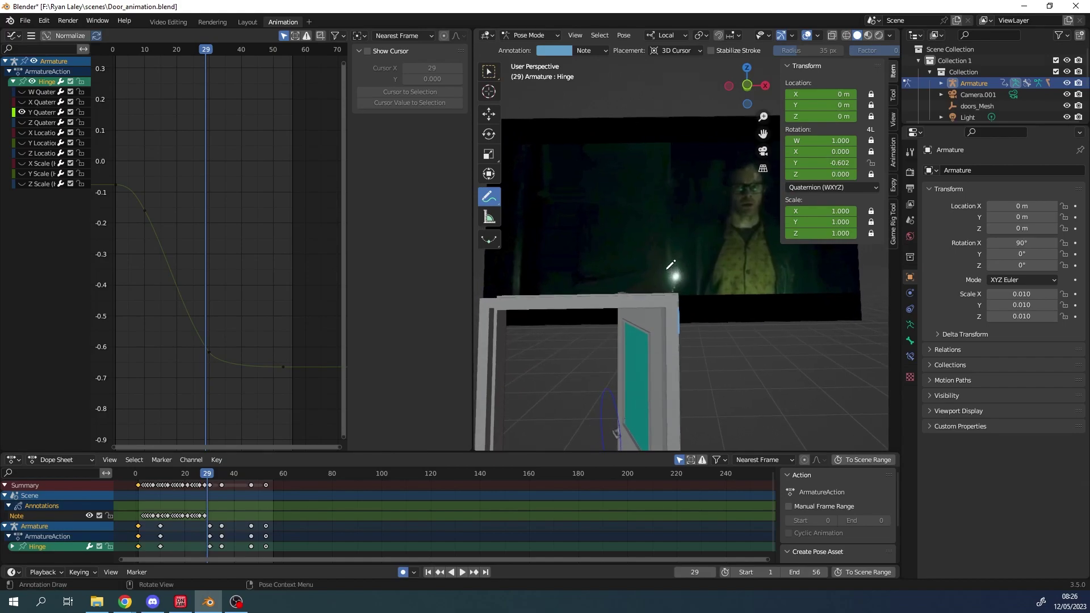
key("Right")
key("Right")
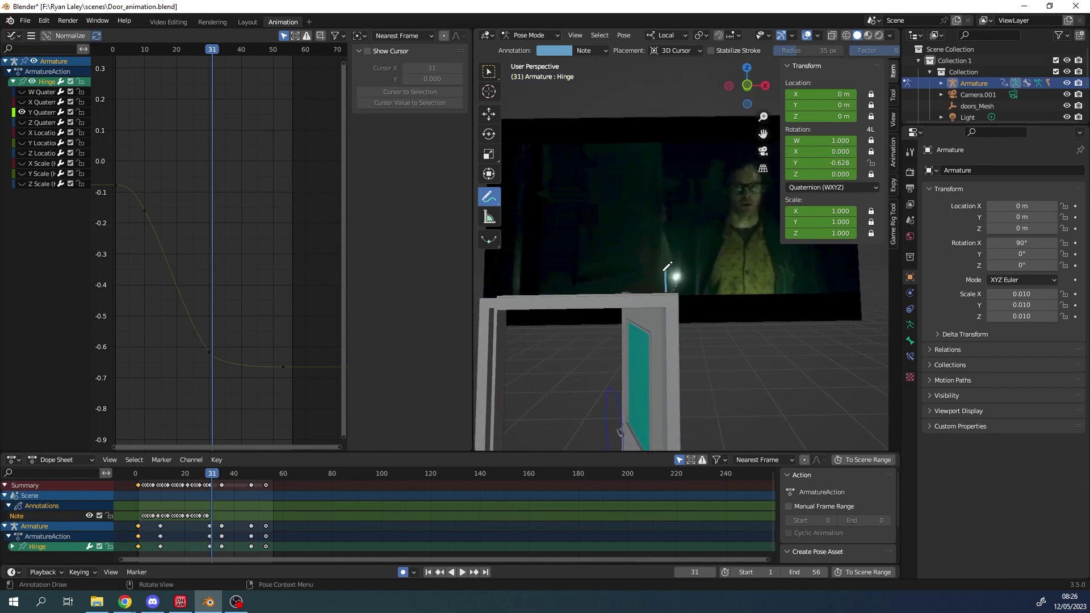
key("Right")
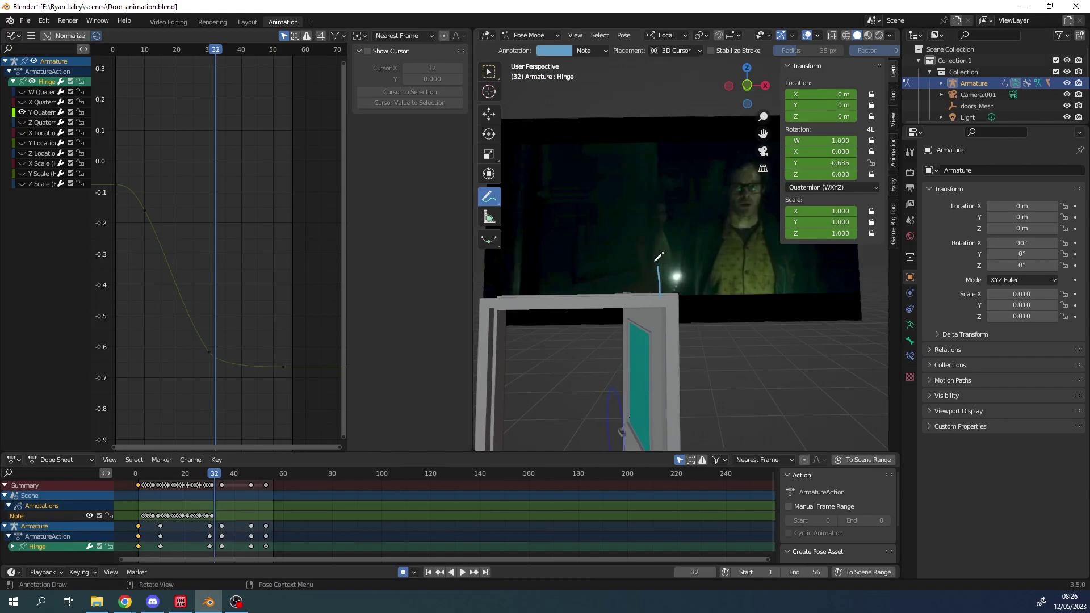
key("Right")
key("Right")
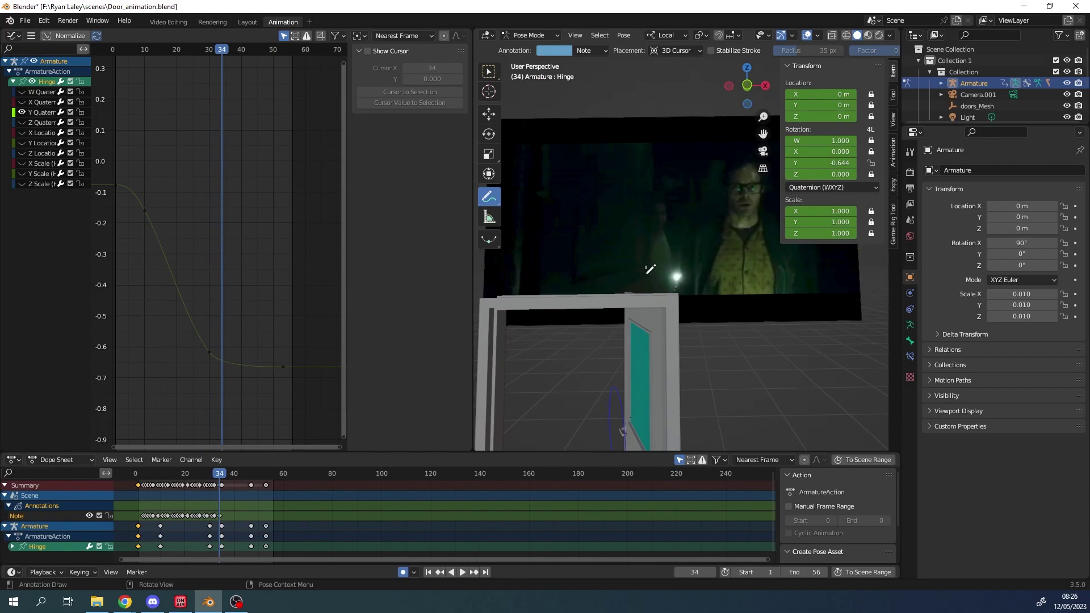
Step: Step back from frame 34 to frame 19 to review the door-edge annotations
key("Left")
key("Left")
key("Left")
key("Left")
key("Left")
key("Left")
key("Left")
key("Left")
key("Left")
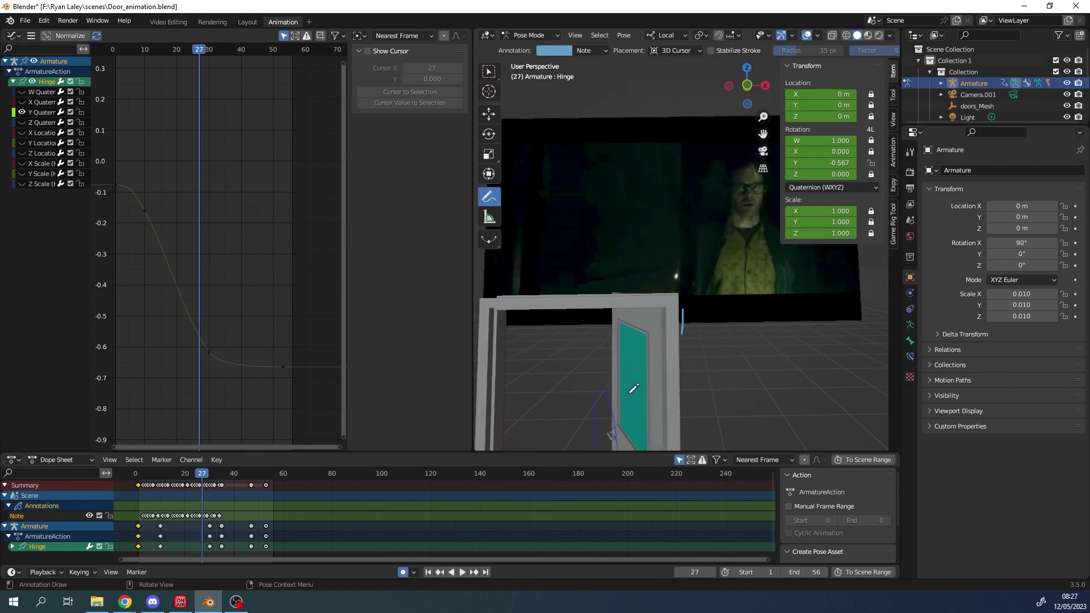
key("Left")
key("Left")
key("Left")
key("Left")
key("Left")
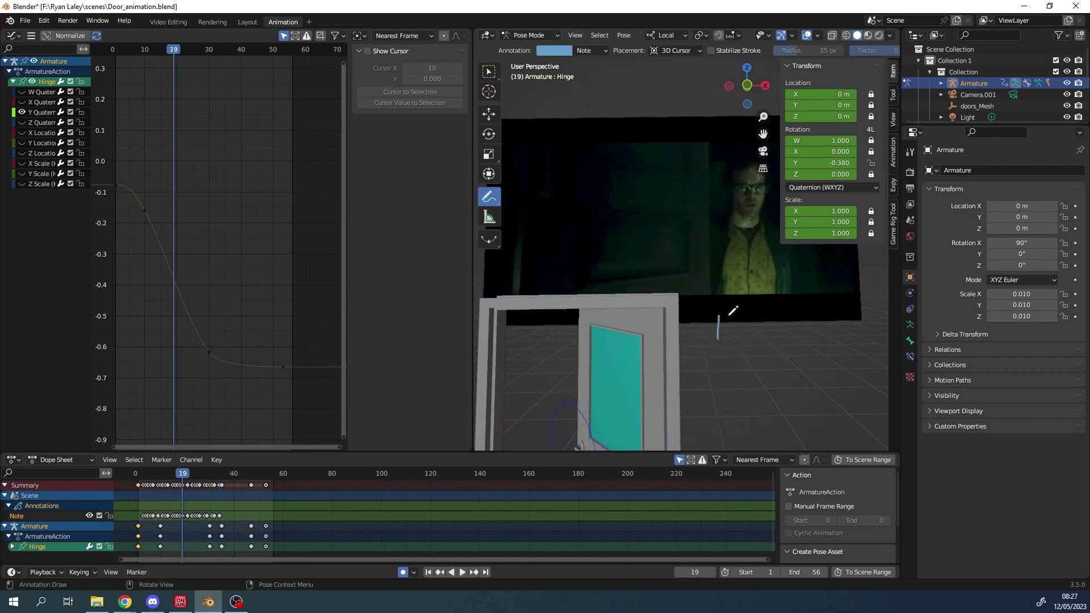
Step: Step forward from frame 19 to frame 36 to compare the door's motion with the annotated edge
key("Right")
key("Right")
key("Right")
key("Right")
key("Right")
key("Right")
key("Right")
key("Right")
key("Right")
key("Right")
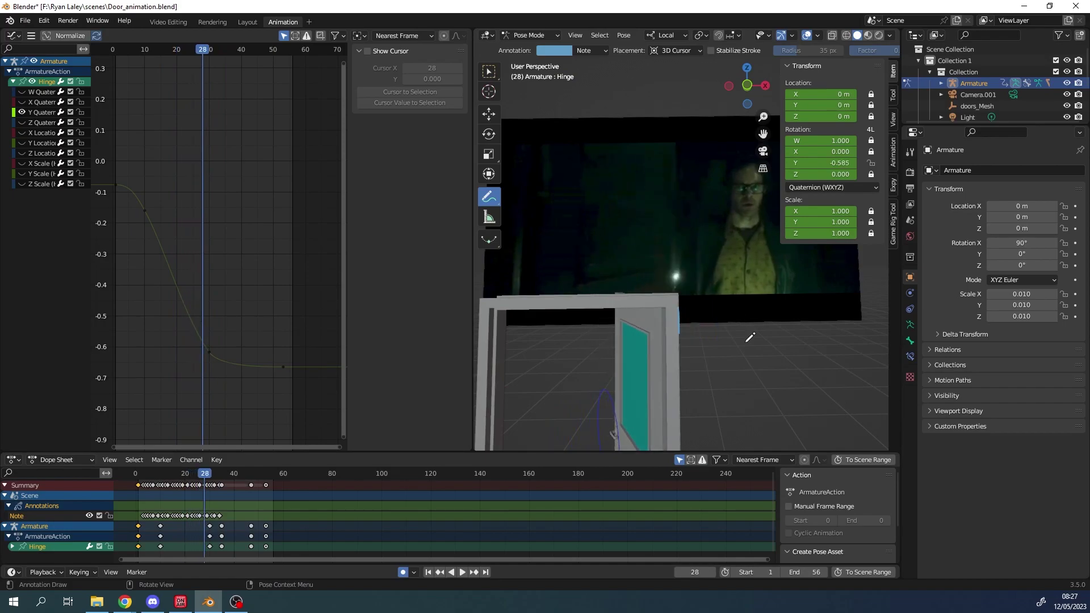
key("Right")
key("Right")
key("Right")
key("Right")
key("Right")
key("Right")
key("Right")
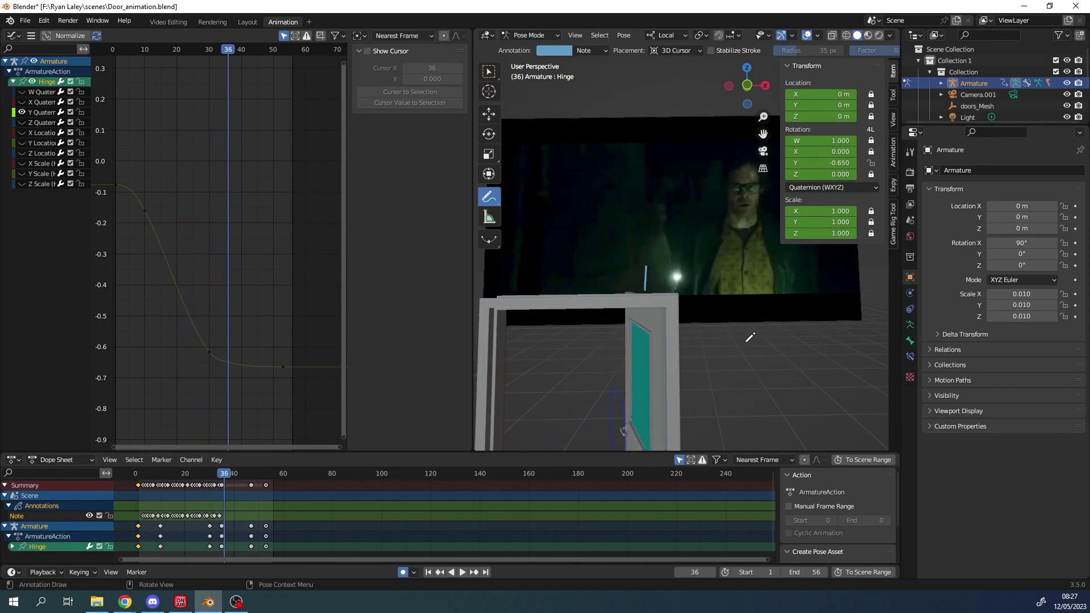
Step: Step back from frame 36 through the annotated frames and return to frame 1 to examine the spacing of the opening
key("Left")
key("Left")
key("Left")
key("Left")
key("Left")
key("Left")
key("Left")
key("Left")
key("Left")
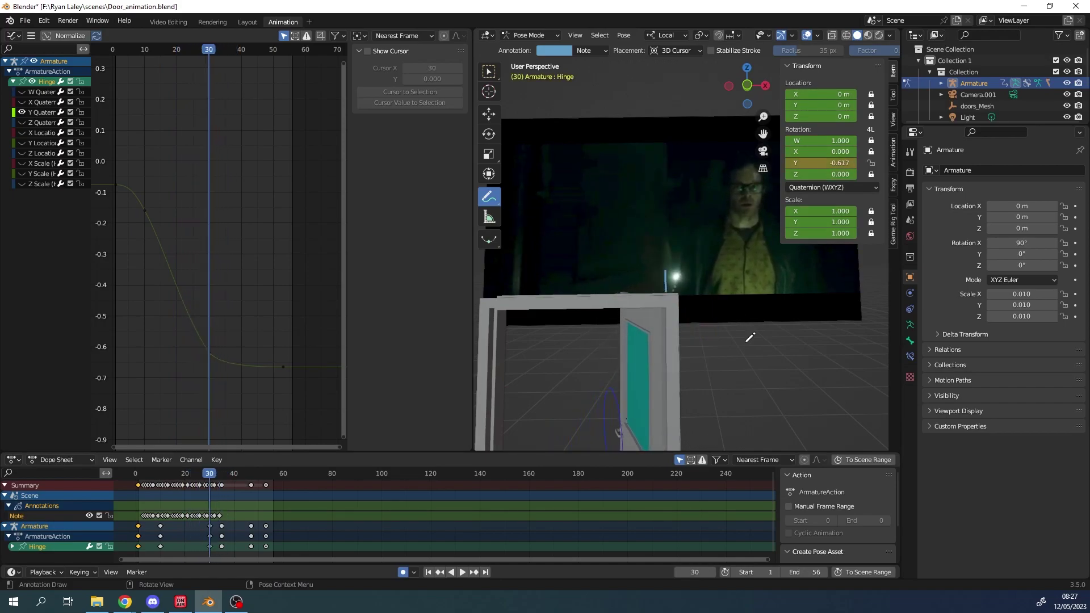
key("Left")
key("Left")
key("Left")
key("Left")
key("Left")
key("Left")
key("Left")
key("Left")
key("Left")
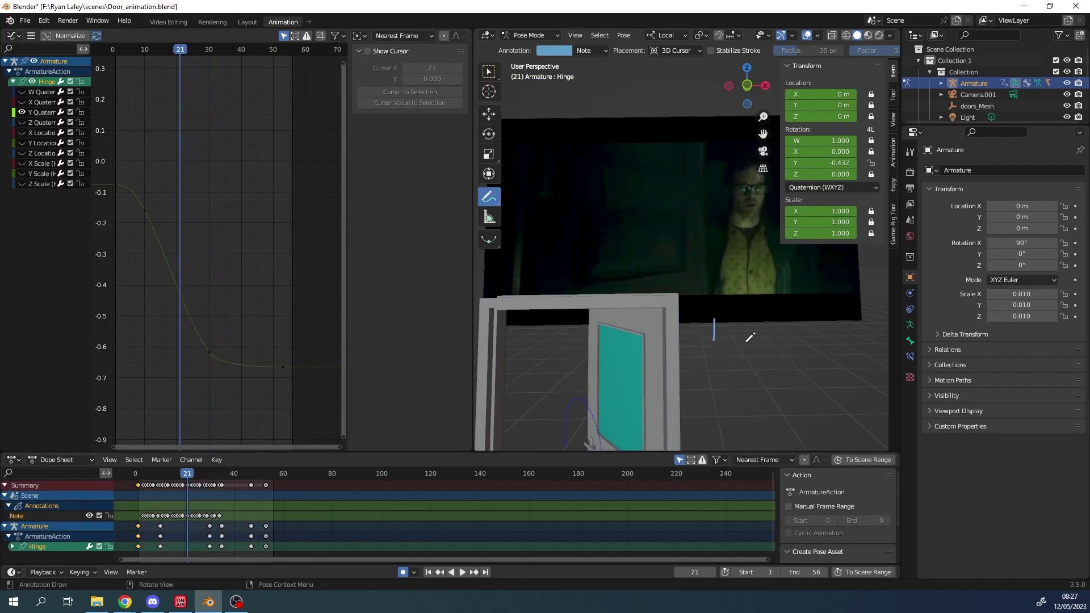
key("Left")
key("Left")
key("Left")
key("Left")
key("Left")
key("Left")
key("Left")
key("Left")
key("Left")
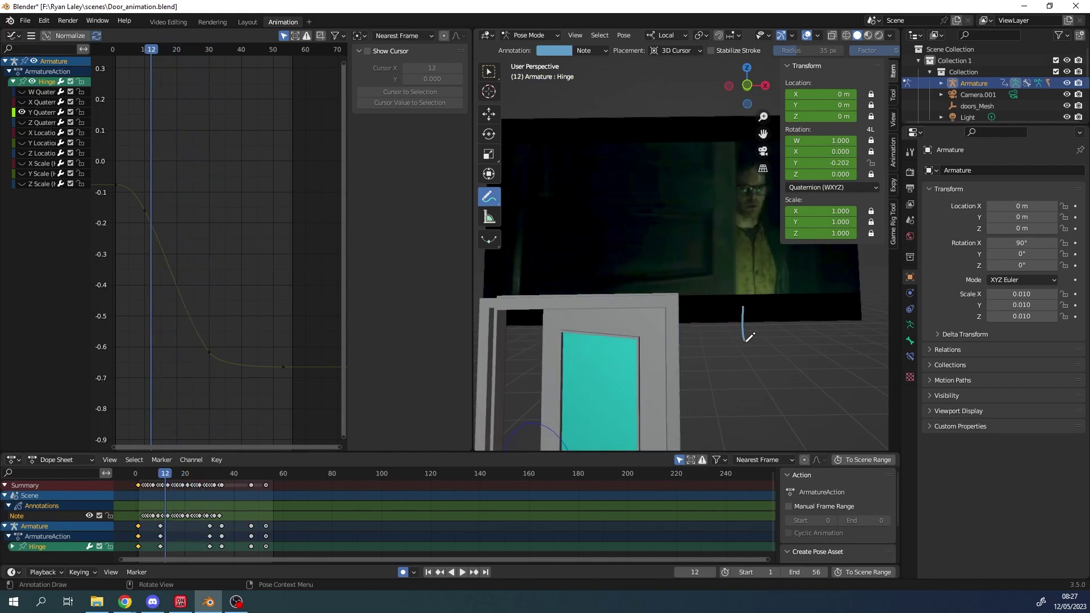
key("Left")
key("Left")
key("Left")
key("Left")
key("Left")
key("Left")
key("Left")
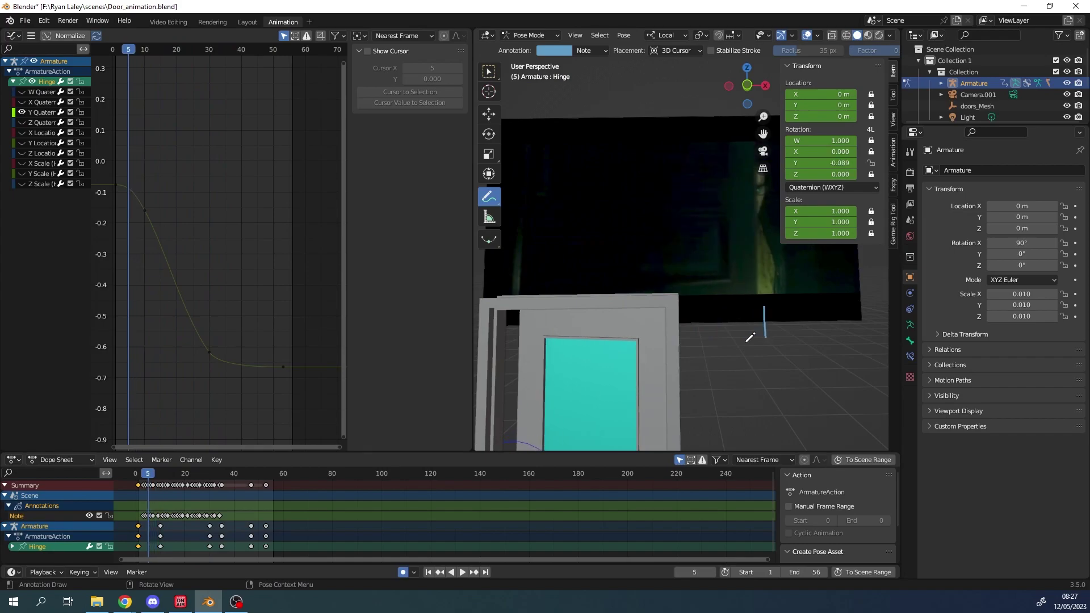
key("Right")
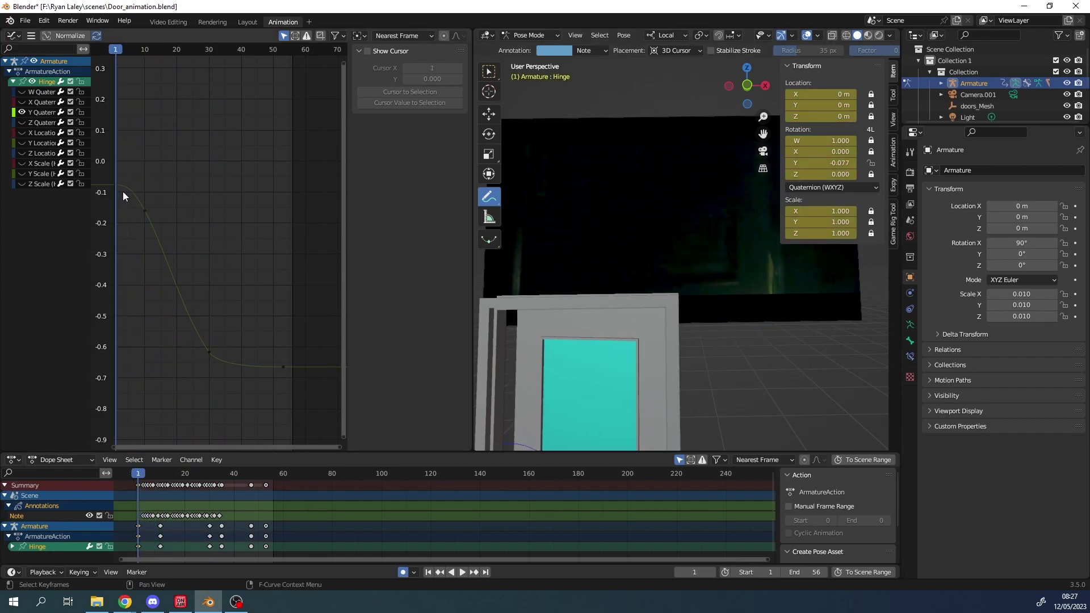
Step: Go to frame 7, lower the Y rotation curve's second keyframe to about -0.28 near frame 9, and play the animation back
key("Right")
key("Right")
key("Right")
key("Right")
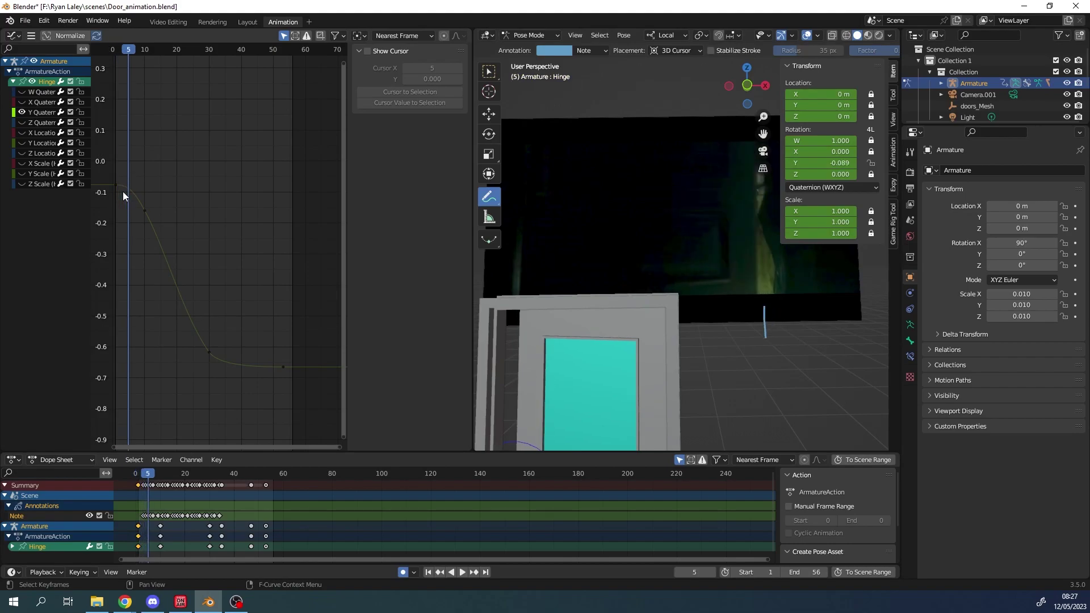
key("Right")
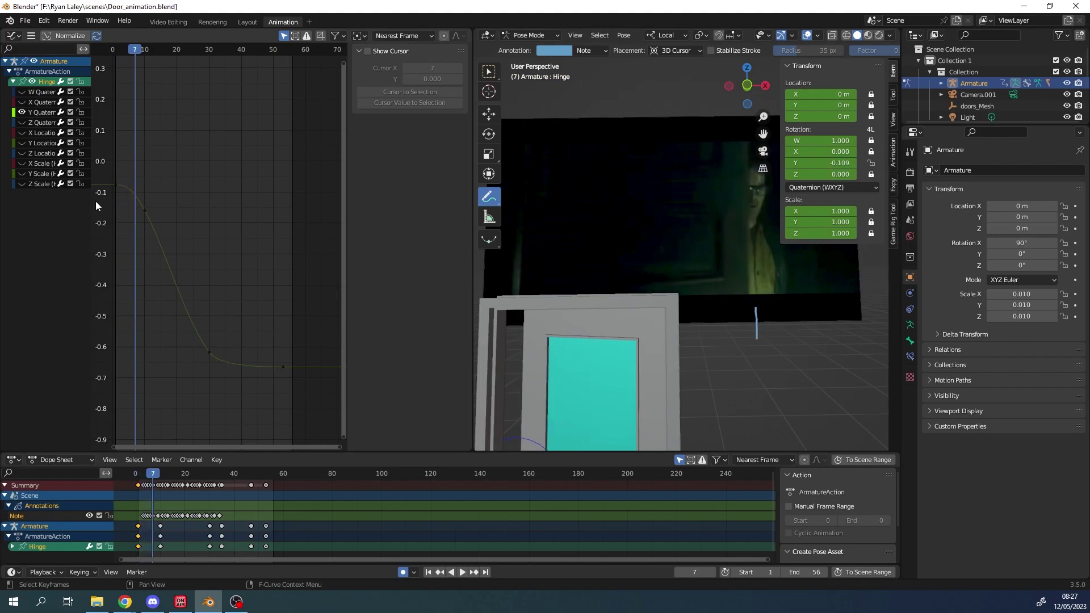
left_click_drag(141, 176, 141, 237)
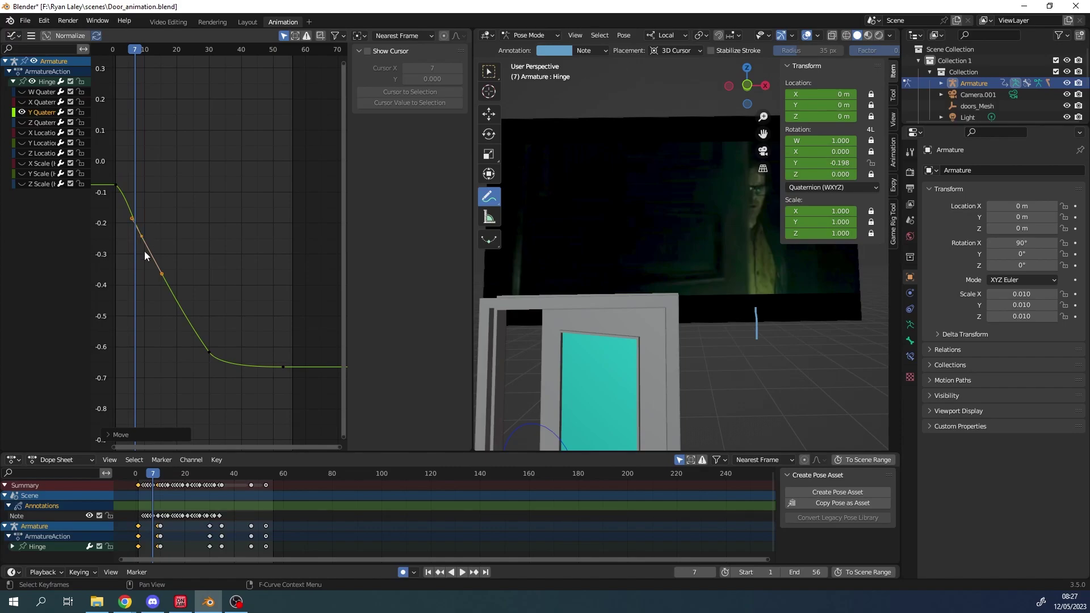
left_click_drag(141, 235, 143, 248)
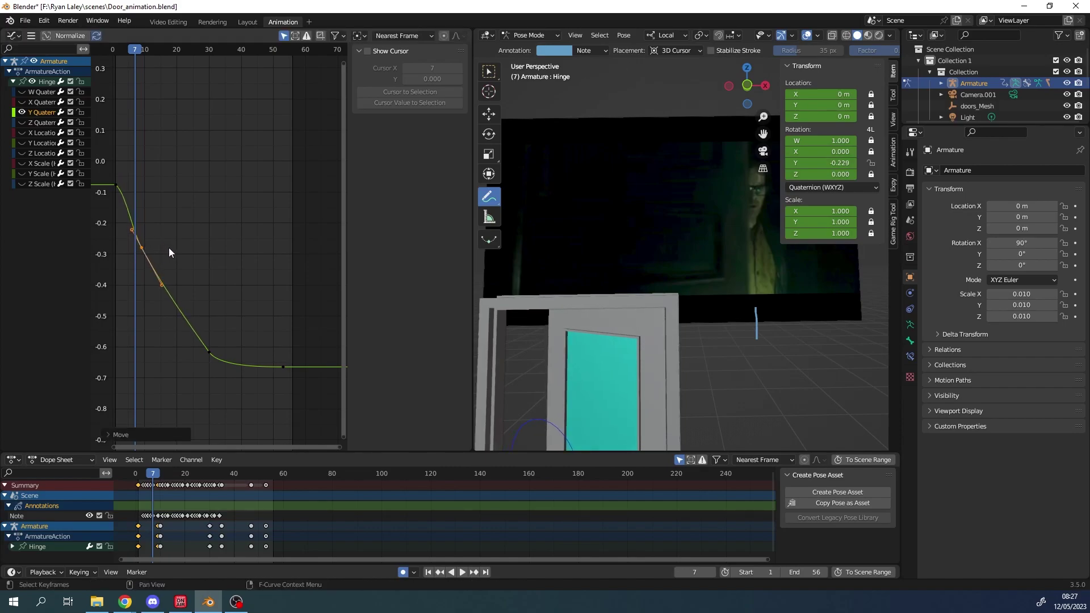
key("space")
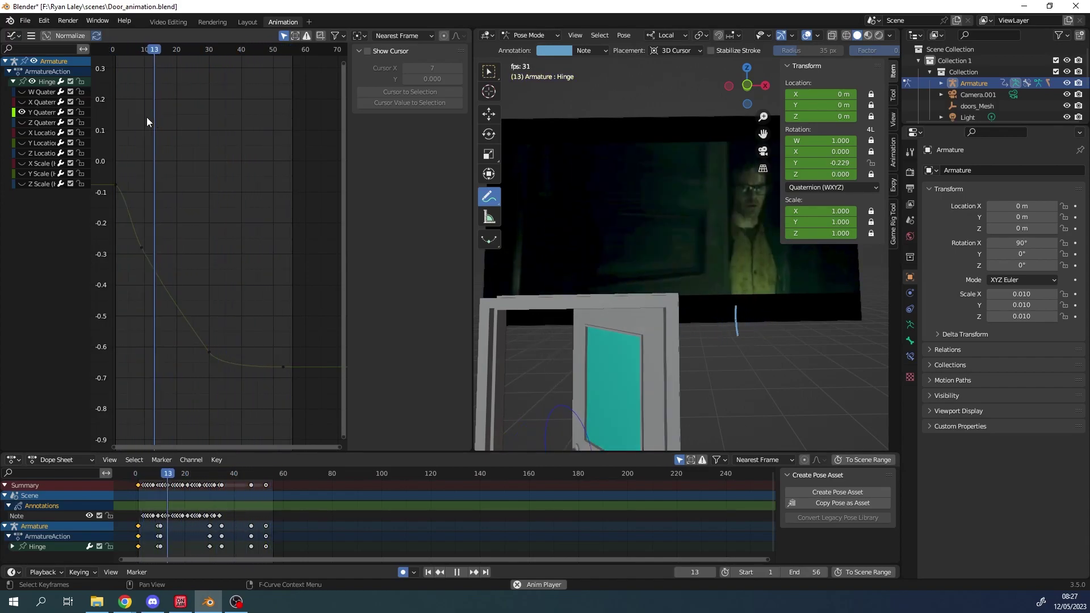
key("space")
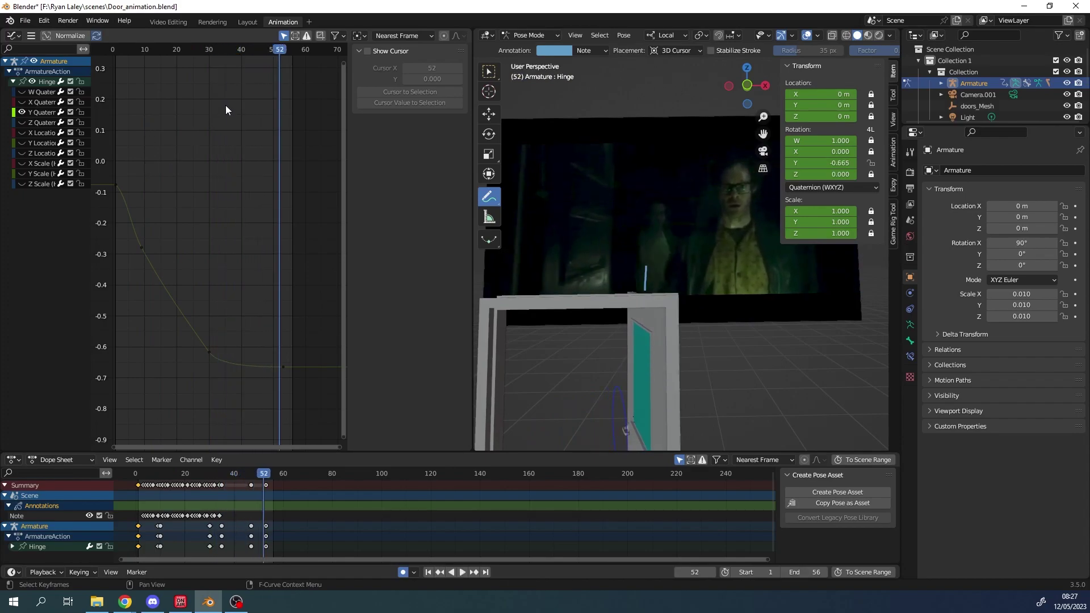
Step: Move the Y rotation curve's last keyframe to frame 56 and lower it to about -0.93 so the door opens wider
left_click_drag(299, 55, 284, 91)
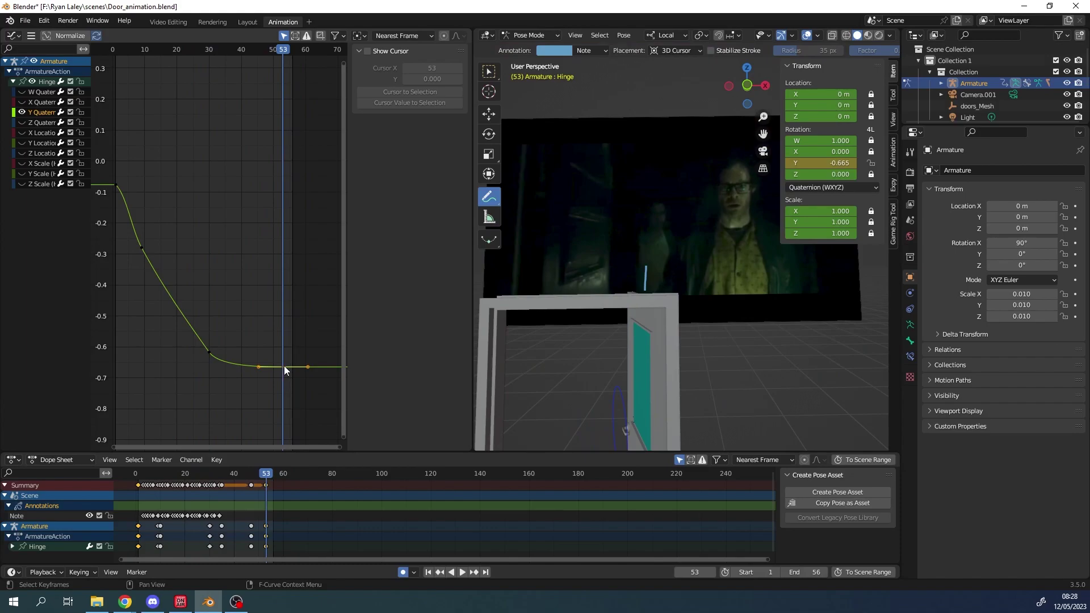
left_click_drag(284, 366, 290, 366)
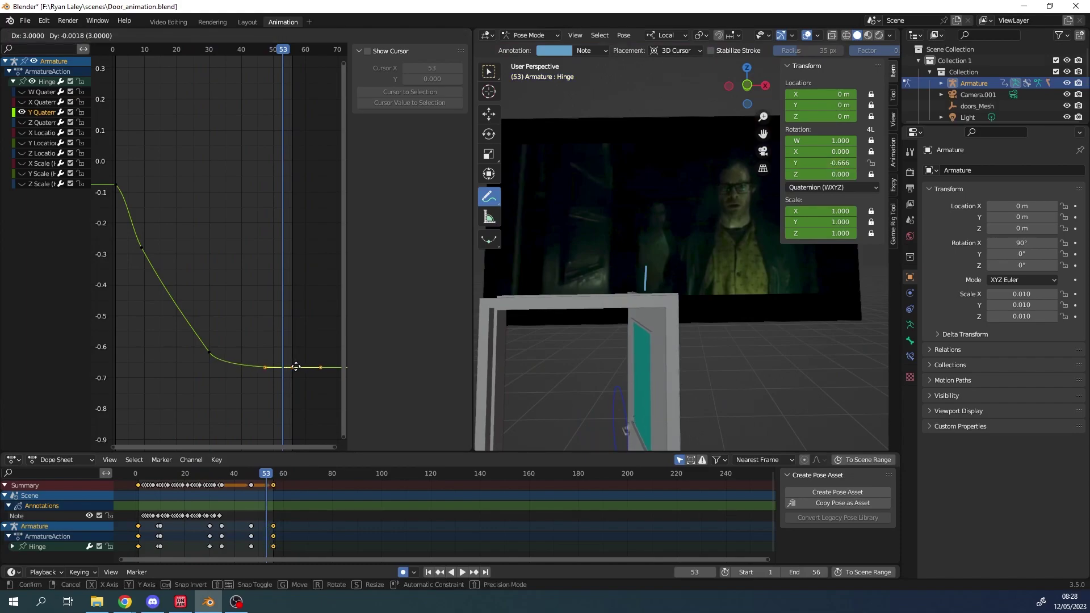
left_click(296, 367)
scroll(294, 377, "down", 1)
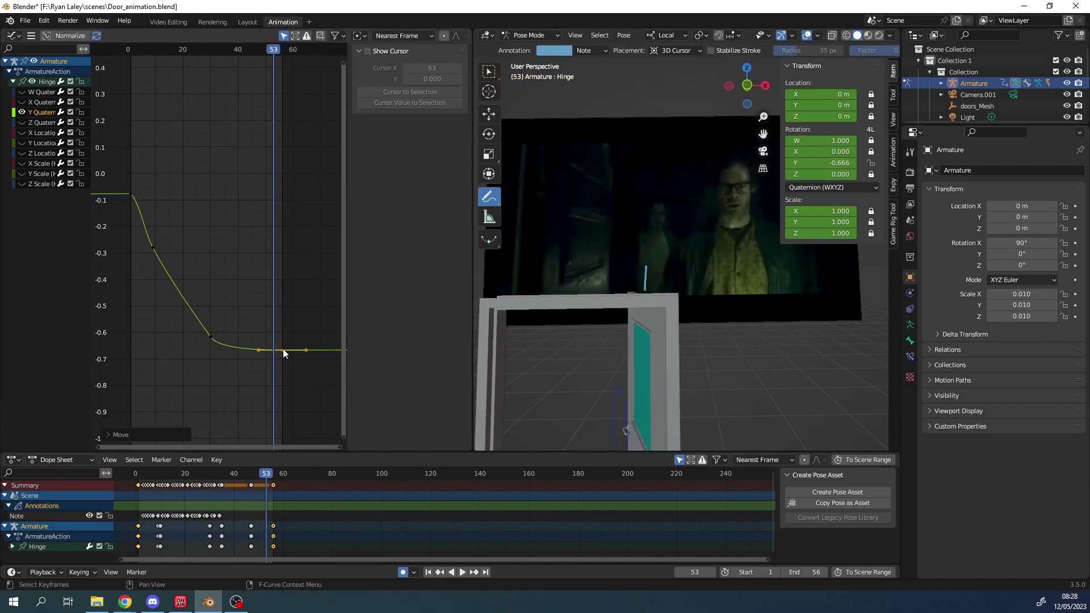
left_click_drag(283, 351, 280, 392)
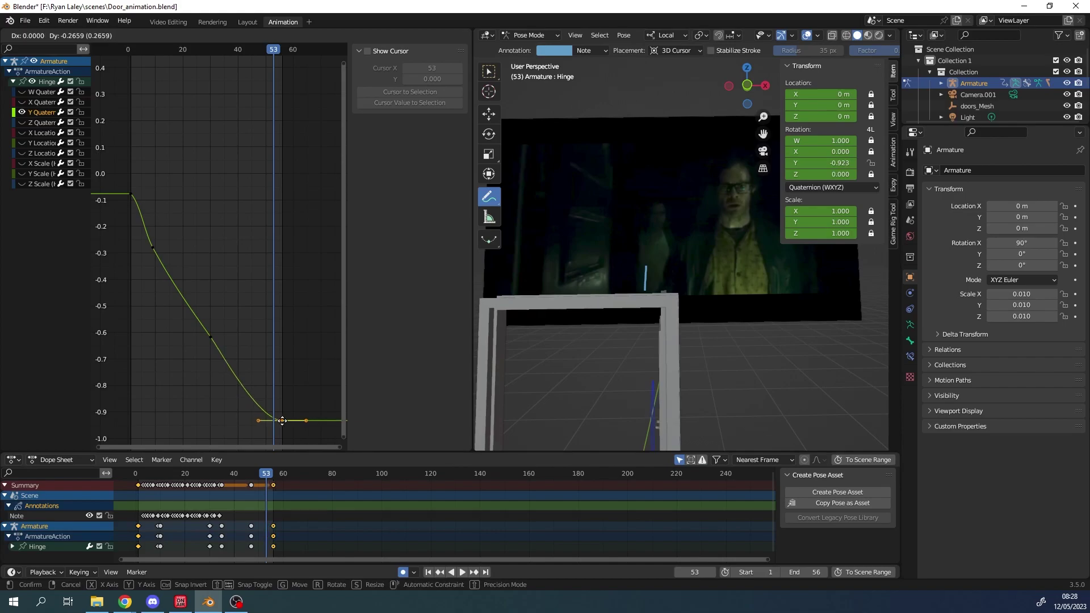
left_click(282, 420)
Step: Move the curve's frame 30 keyframe to about frame 27 and lower it to about -0.67
left_click(211, 340)
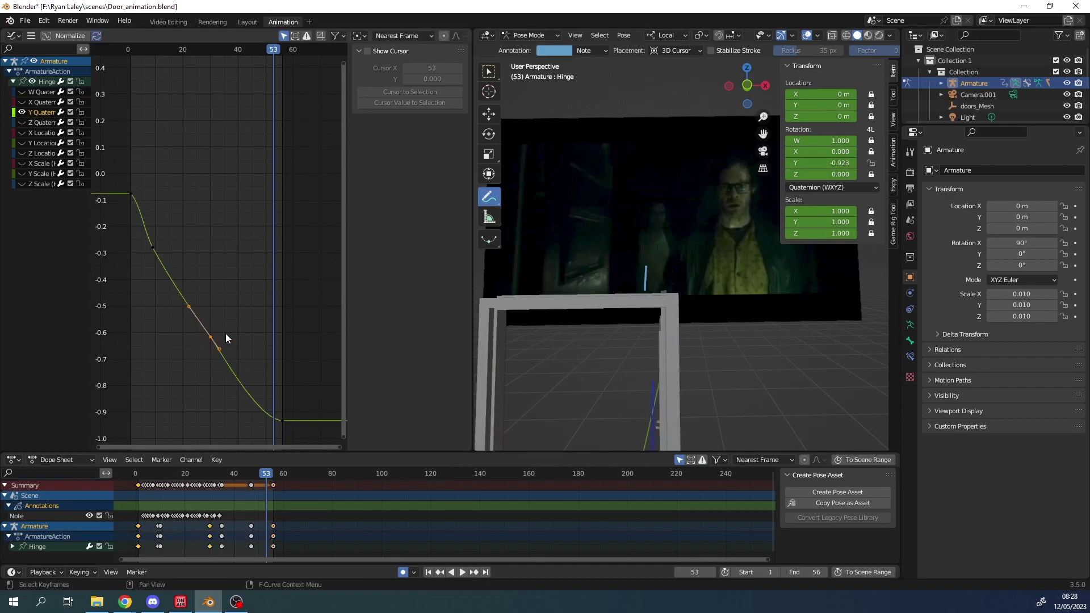
left_click_drag(210, 337, 210, 350)
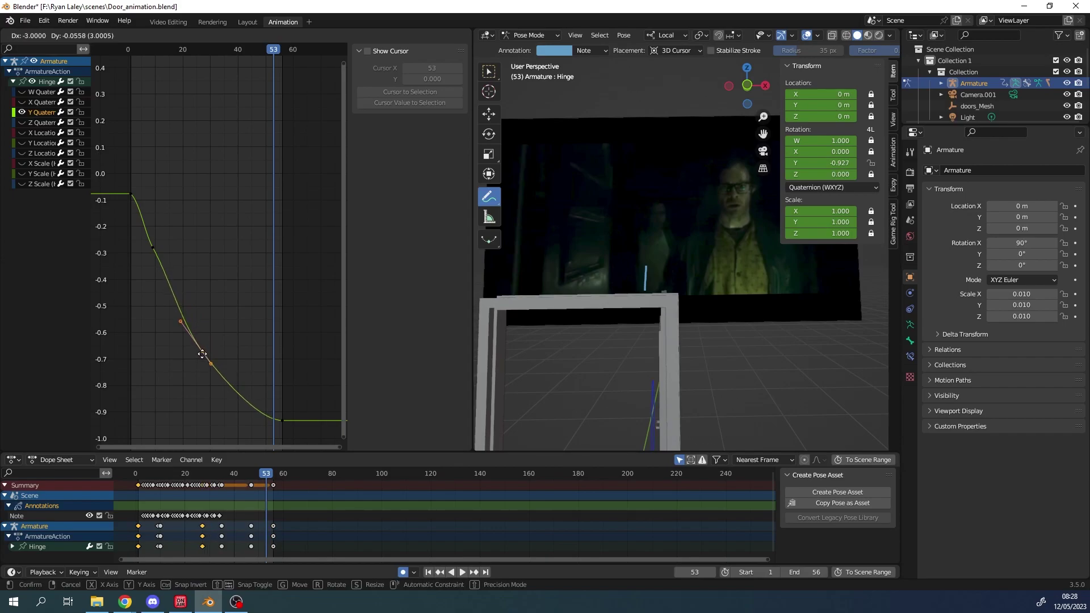
left_click_drag(201, 354, 202, 352)
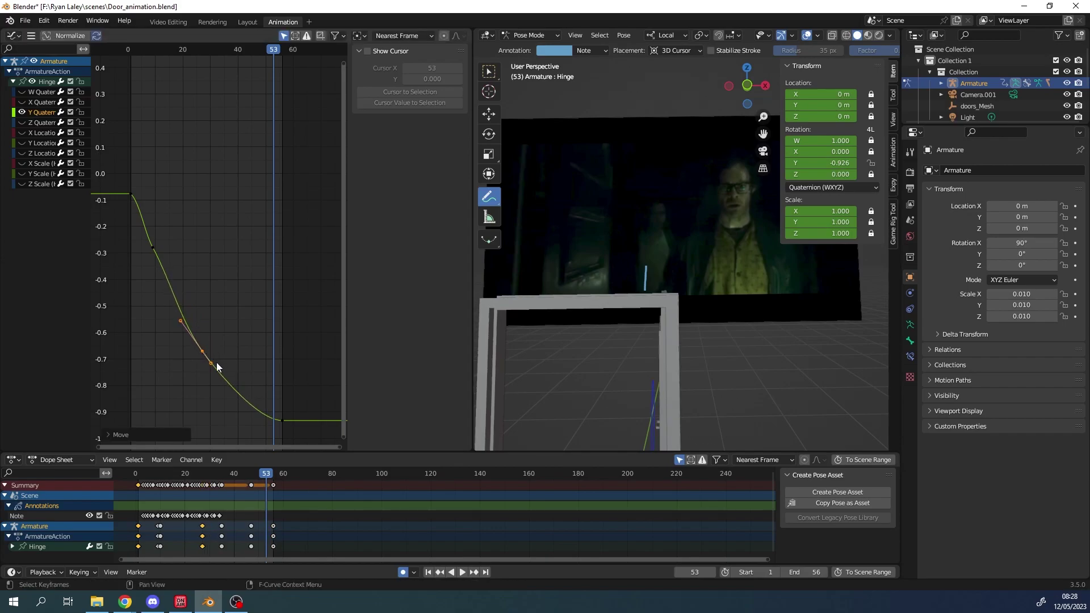
Step: Extend the last keyframe's incoming handle about 11 frames earlier to lengthen the ease at the end of the opening
left_click(282, 420)
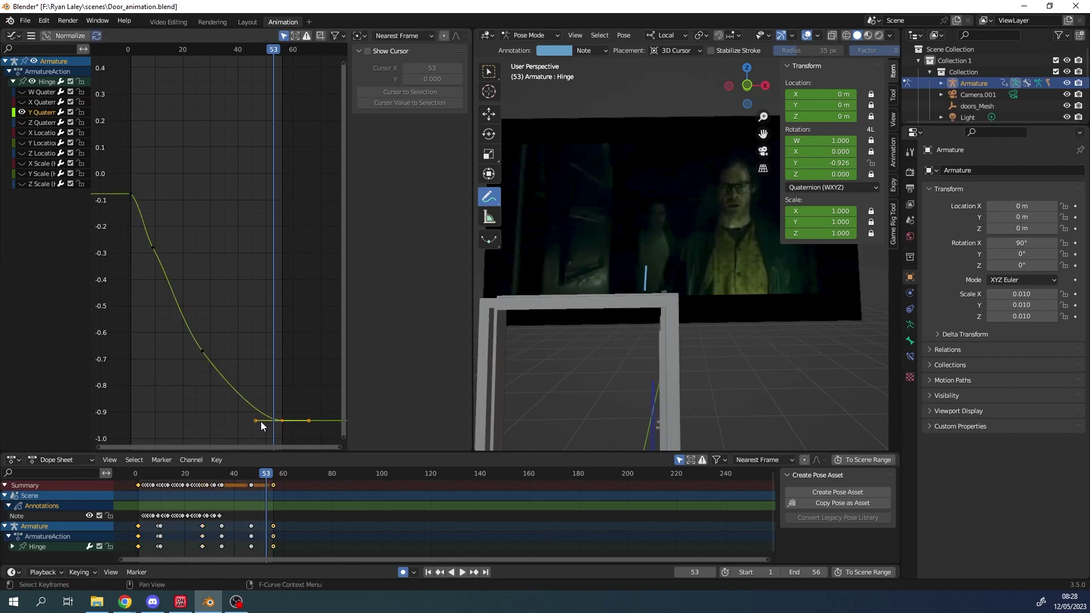
left_click_drag(256, 421, 232, 419)
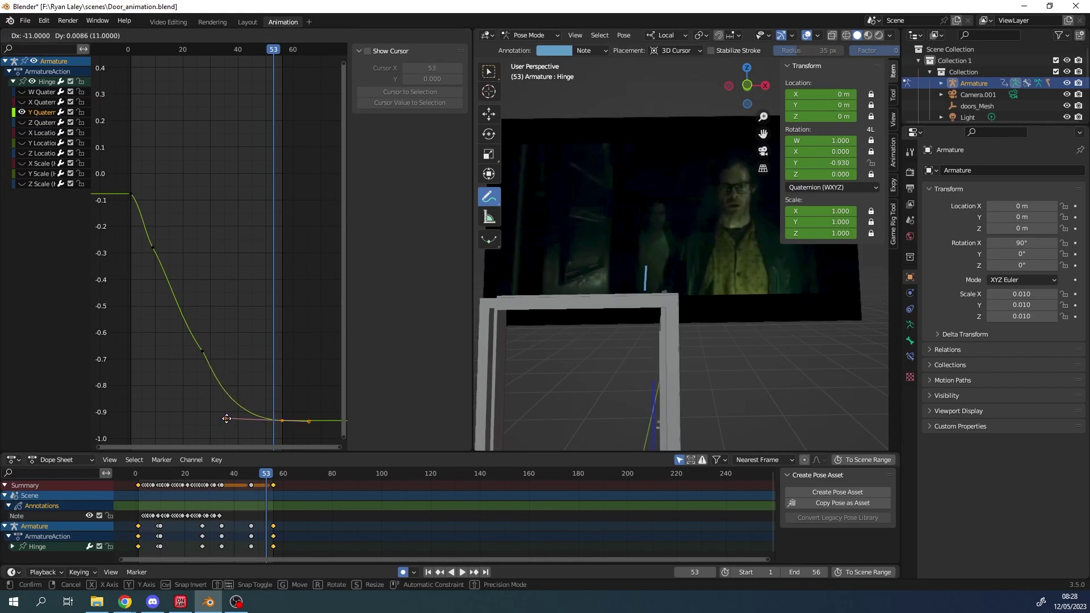
left_click_drag(228, 419, 228, 420)
Step: Shift the curve's middle keyframe from frame 27 to about frame 25 and deselect it
left_click(202, 352)
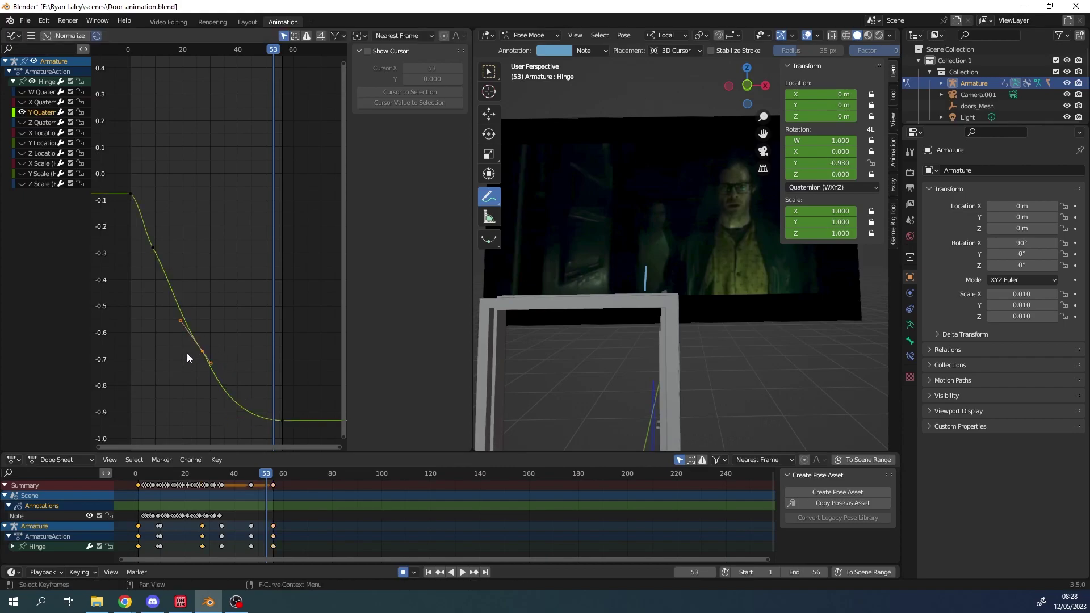
left_click_drag(200, 352, 196, 353)
left_click(220, 320)
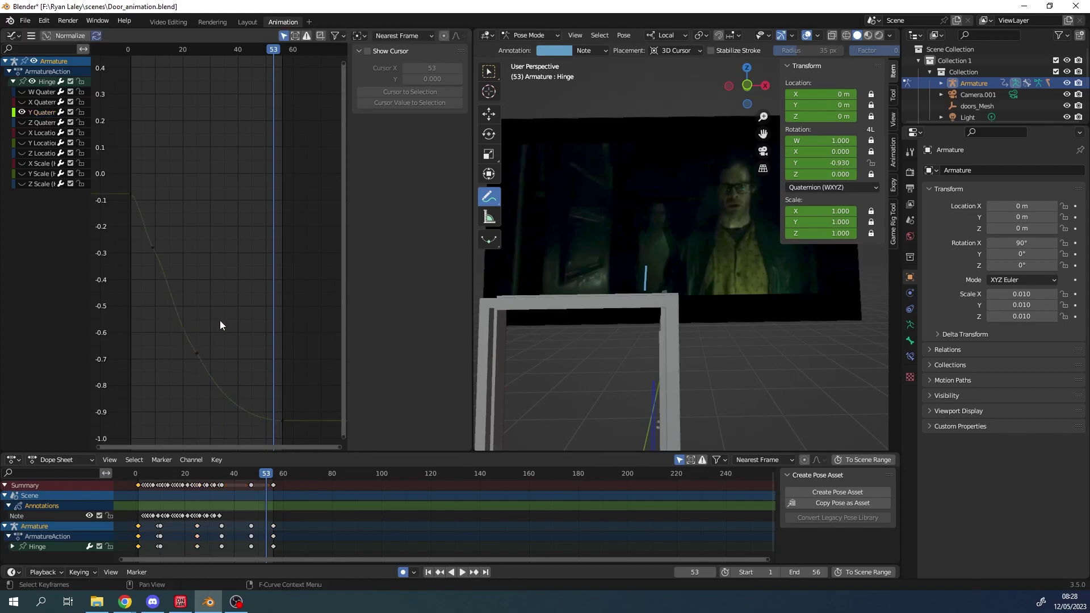
Step: Play and scrub the door animation to review its opening against the reference video
key("space")
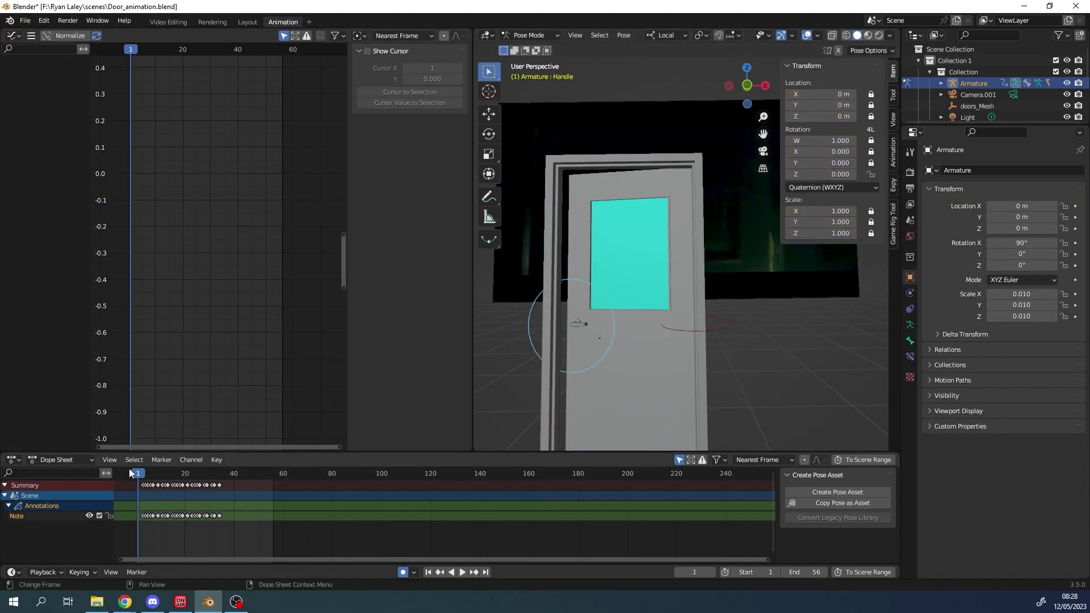
left_click_drag(129, 473, 182, 473)
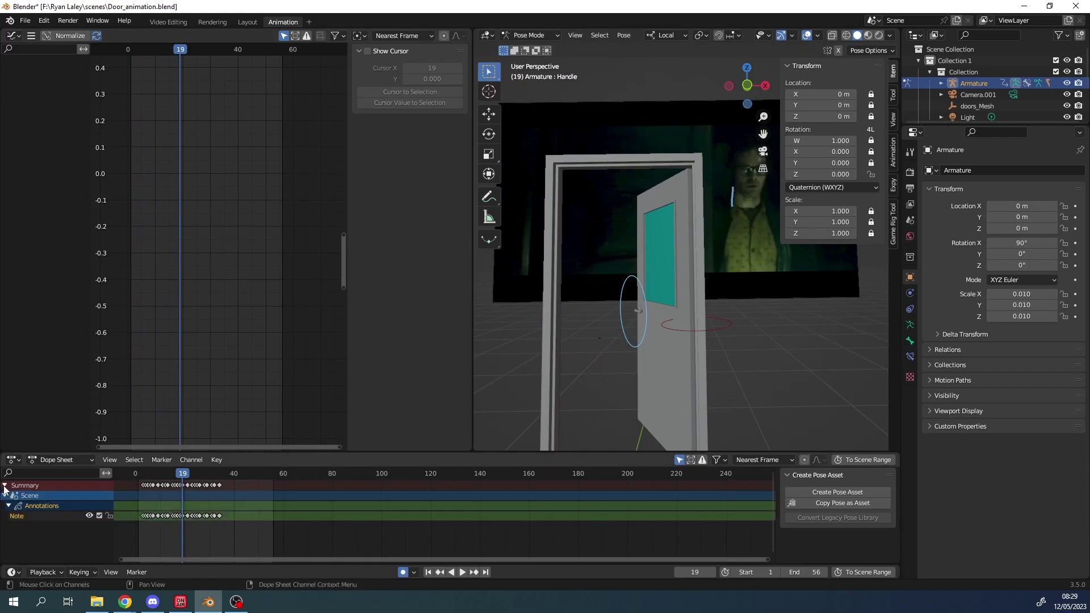
left_click(654, 348)
left_click(137, 478)
key("space")
key("space")
Step: Select the door handle bone and rotate it to a Z value of about -0.401 at frame 1
left_click(578, 348)
key("shift+space")
key("r")
left_click_drag(611, 298, 613, 322)
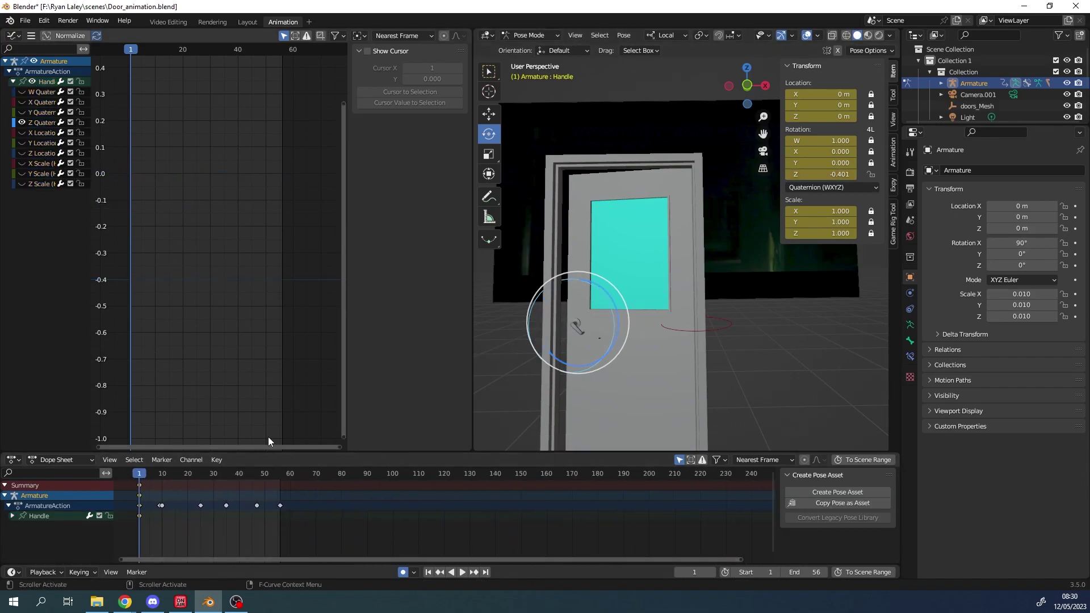
Step: Rotate the handle to a Z value of about 0.054 at frame 47 and adjust the curve's keyframe at frame 18
key("Home")
left_click_drag(211, 479, 571, 479)
key("r")
left_click(681, 306)
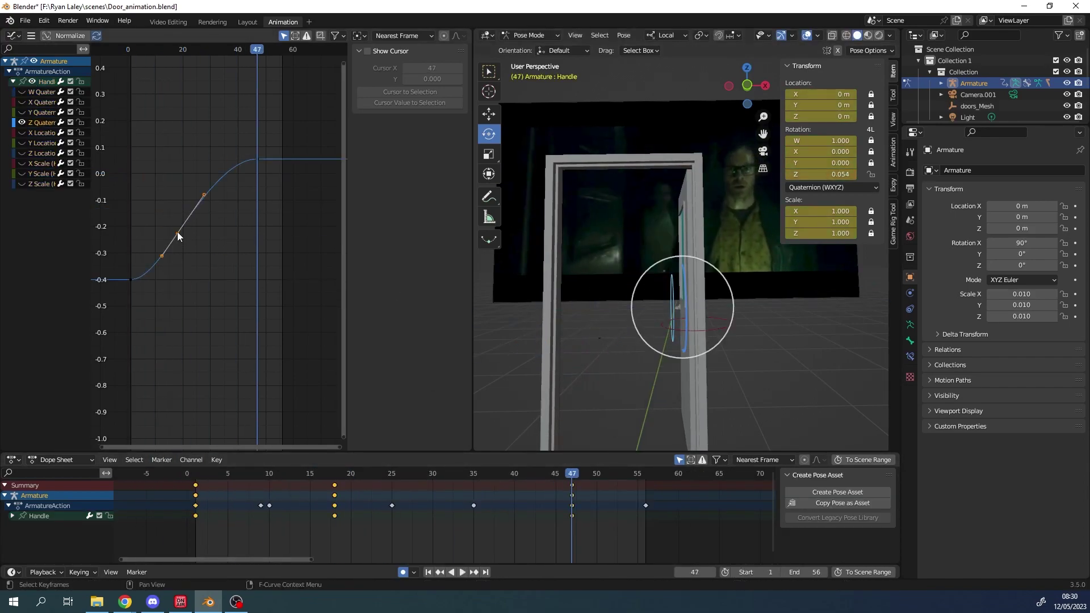
left_click(178, 257)
left_click(195, 231)
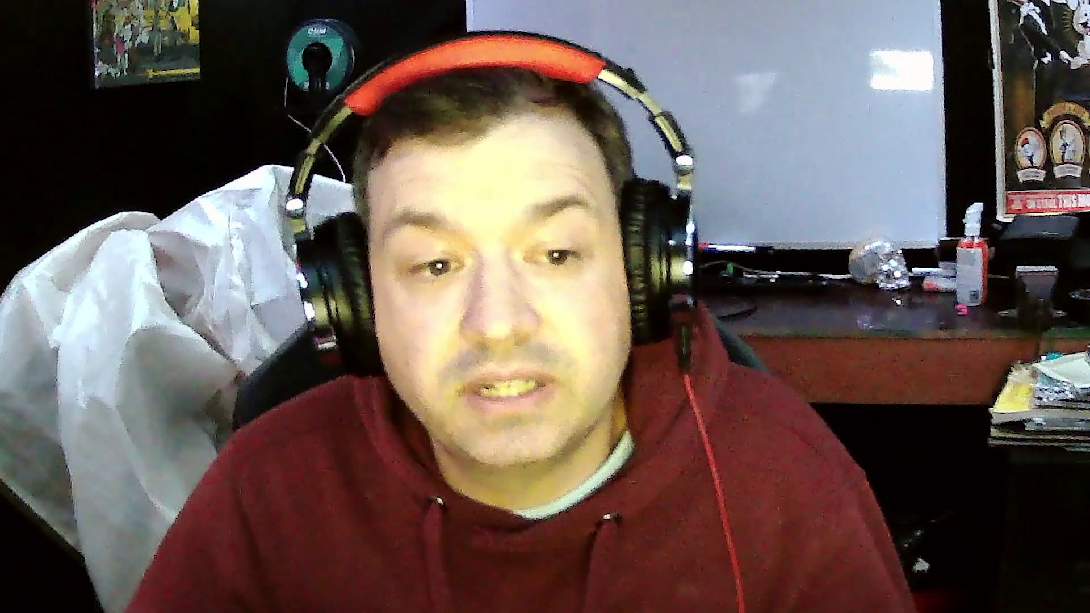